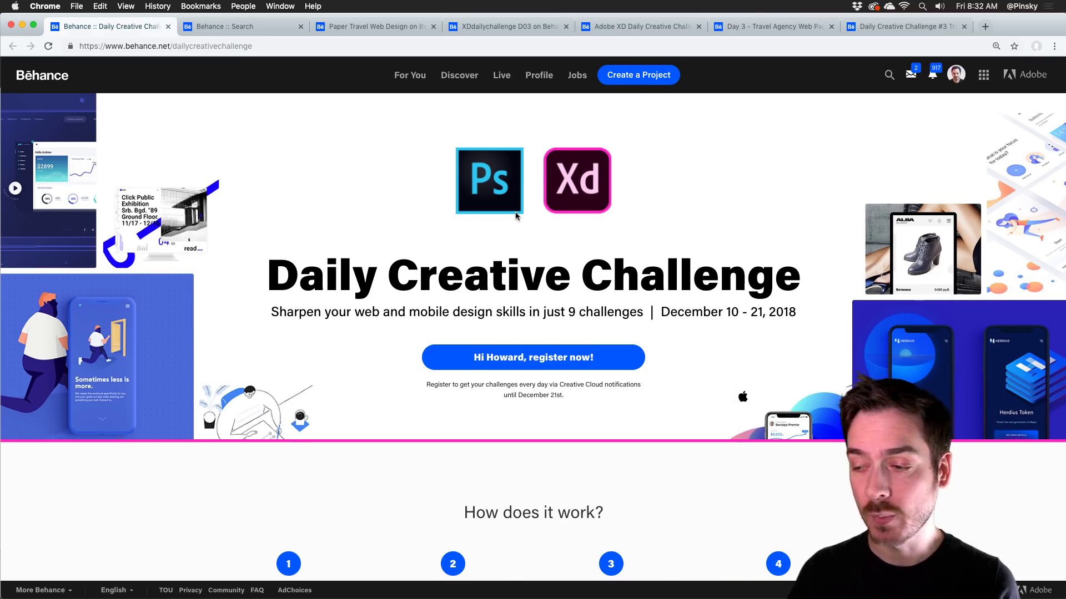
# Review the Daily Creative Challenge page from the introduction through the How does it work section to Next Steps.
pyautogui.scroll(-2, 516, 215)
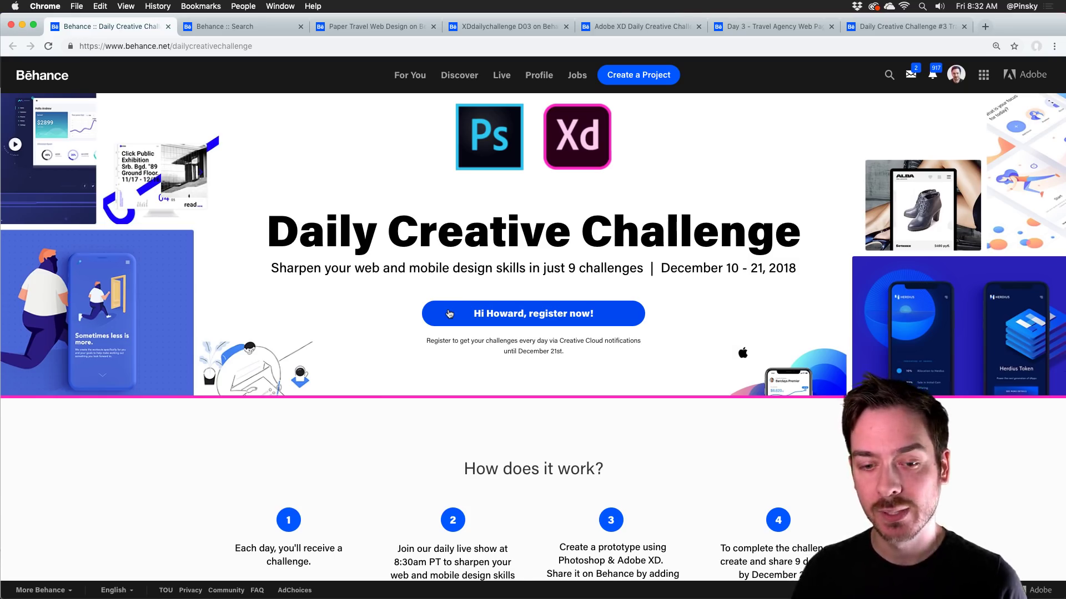
pyautogui.scroll(-10, 450, 314)
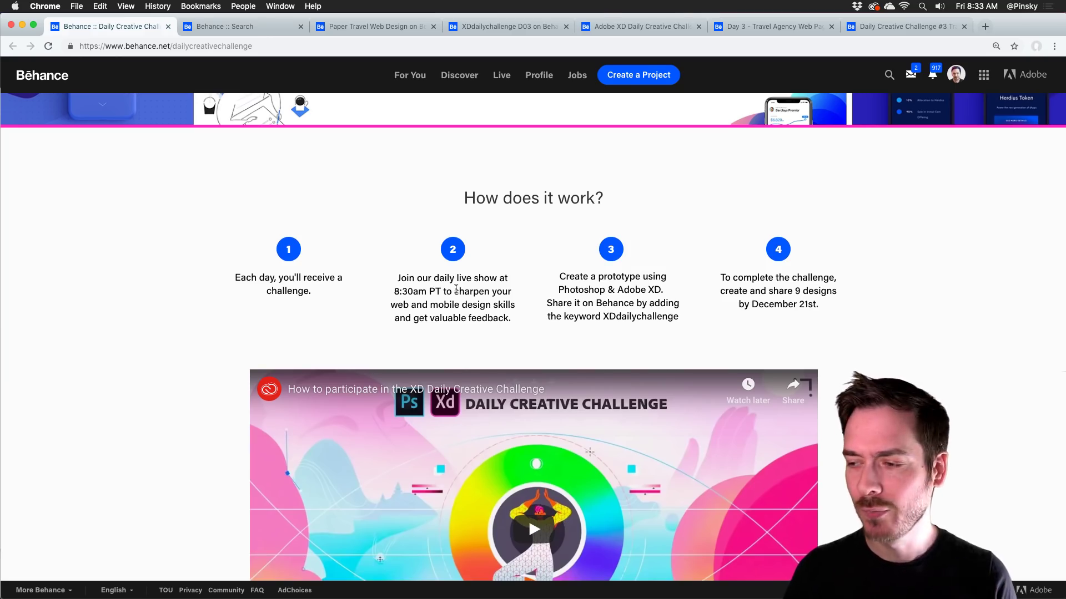
pyautogui.scroll(-2, 456, 289)
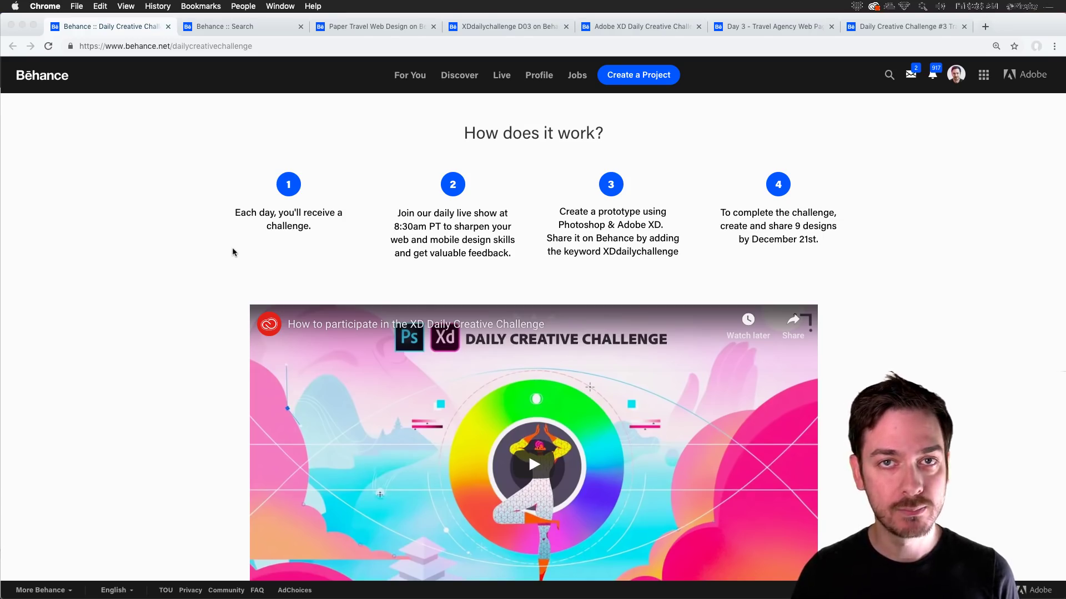
pyautogui.scroll(-3, 171, 238)
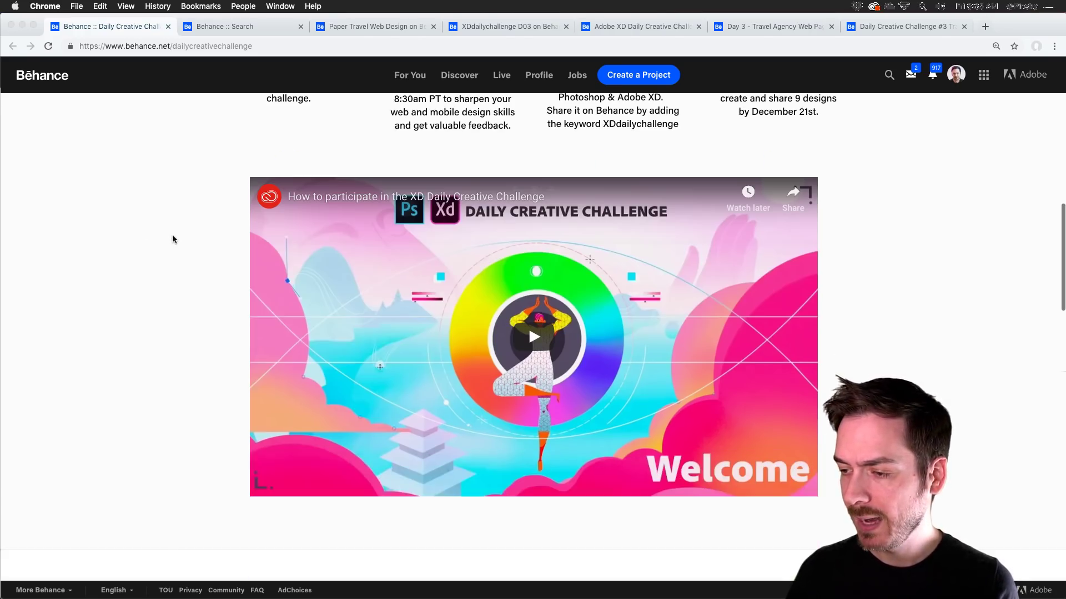
pyautogui.click(132, 257)
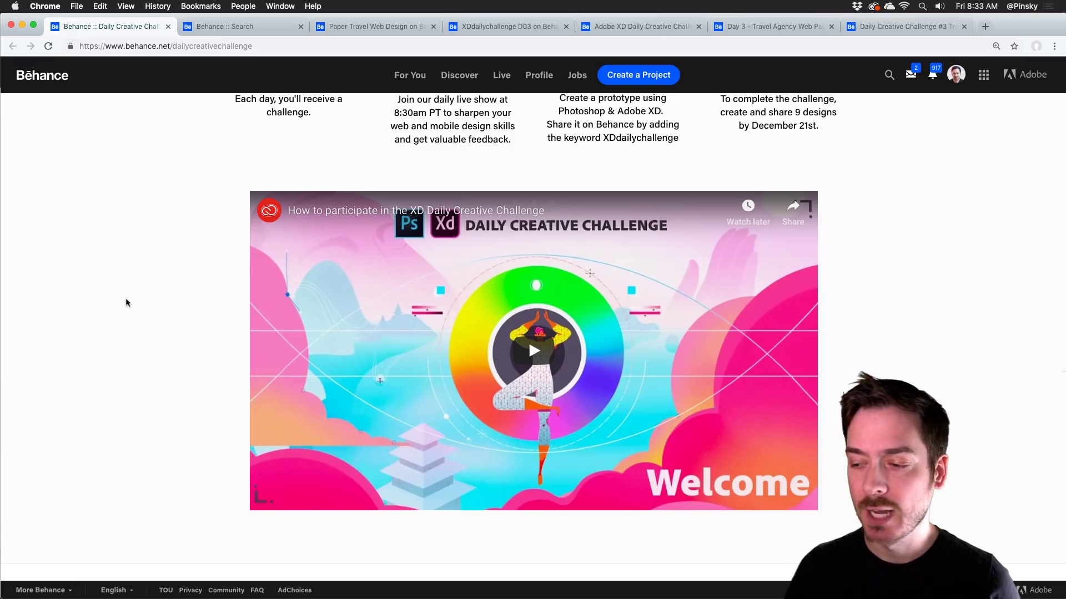
pyautogui.scroll(-10, 150, 299)
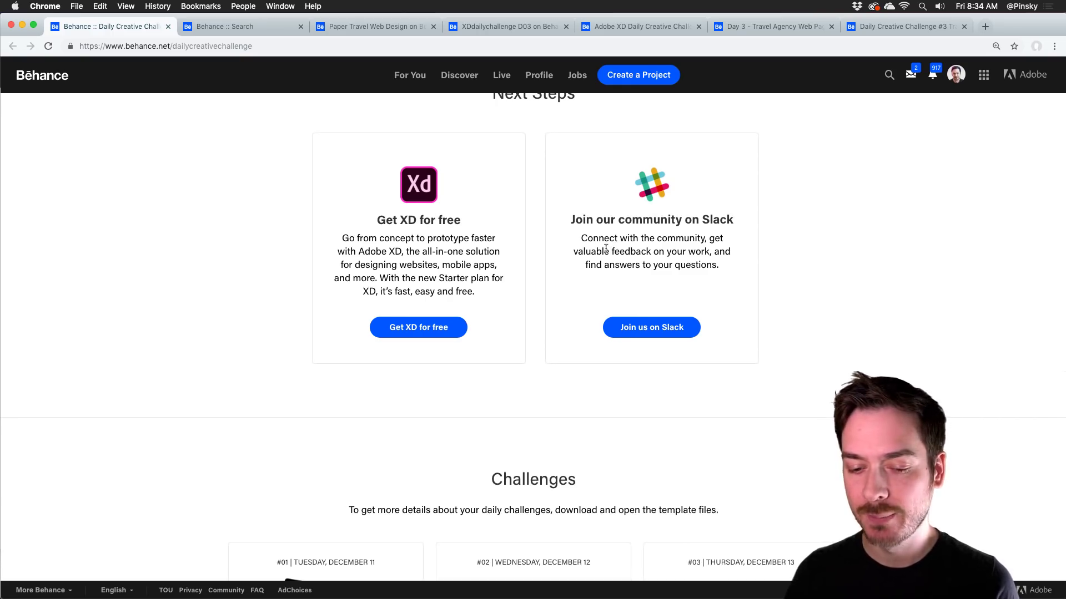
# Switch to Slack and open the announcements channel of the Adobe XD workspace to read the day's challenge.
pyautogui.press('super+Tab')
pyautogui.press('super+Tab')
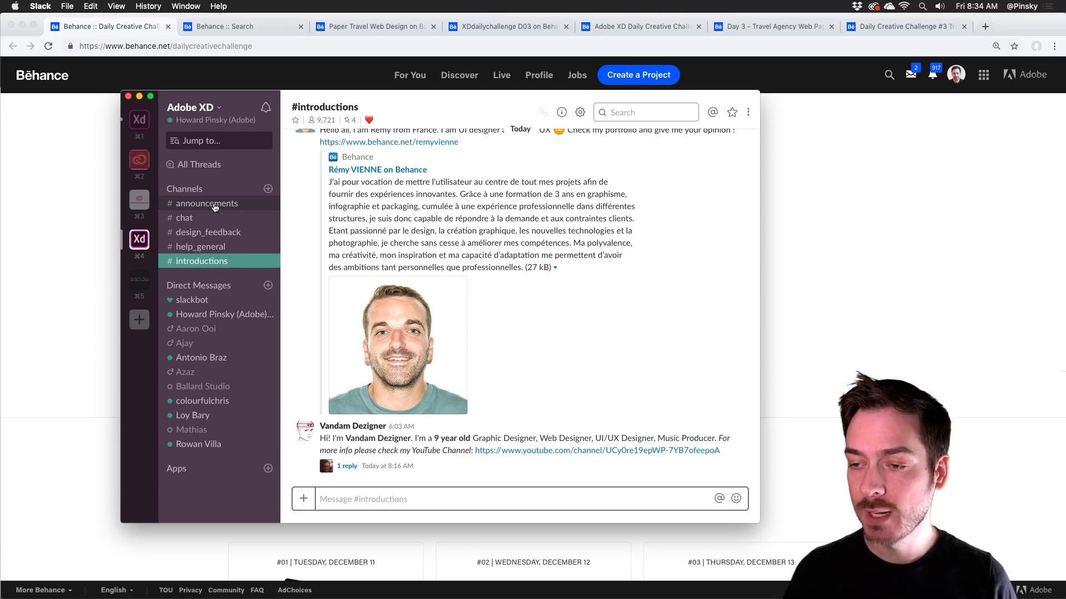
pyautogui.click(215, 205)
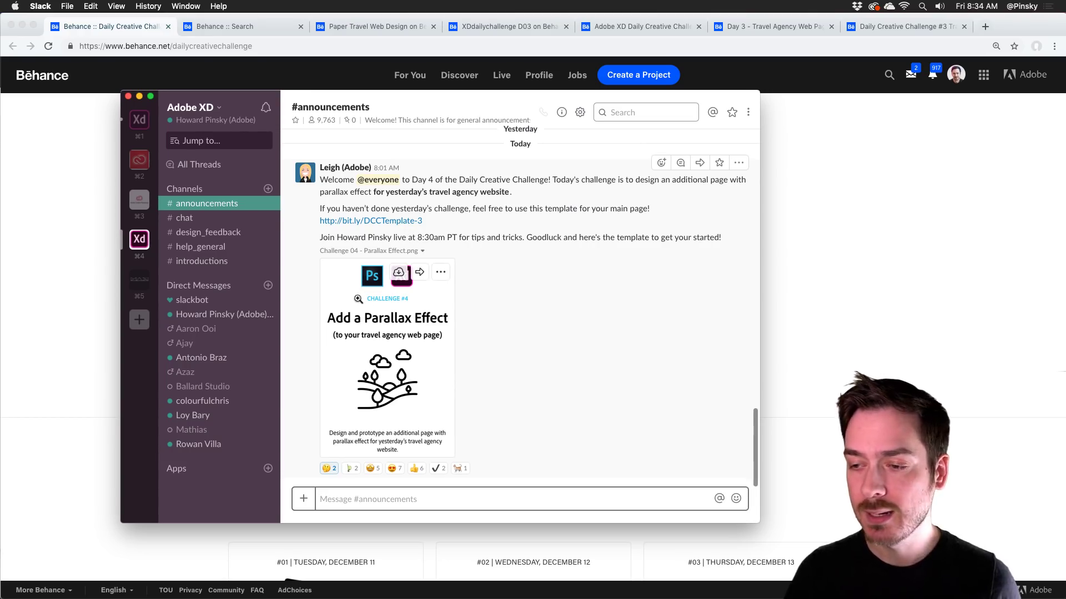
# Return to Chrome, show the XDDailyChallenge search results on Behance and check the Most Recent sorting options.
pyautogui.click(64, 236)
pyautogui.click(234, 29)
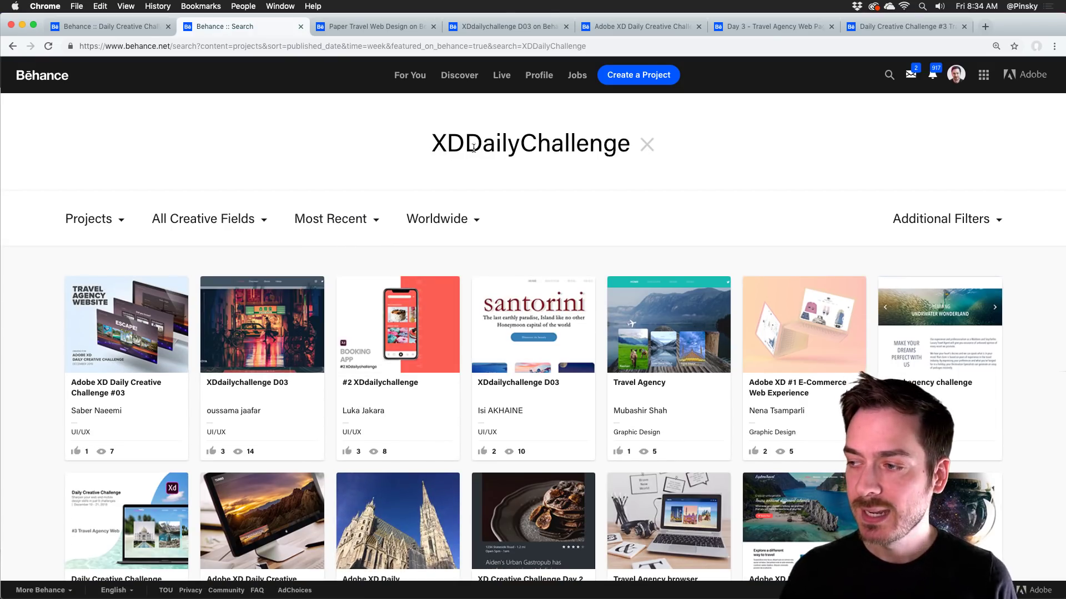
pyautogui.click(348, 217)
pyautogui.click(358, 146)
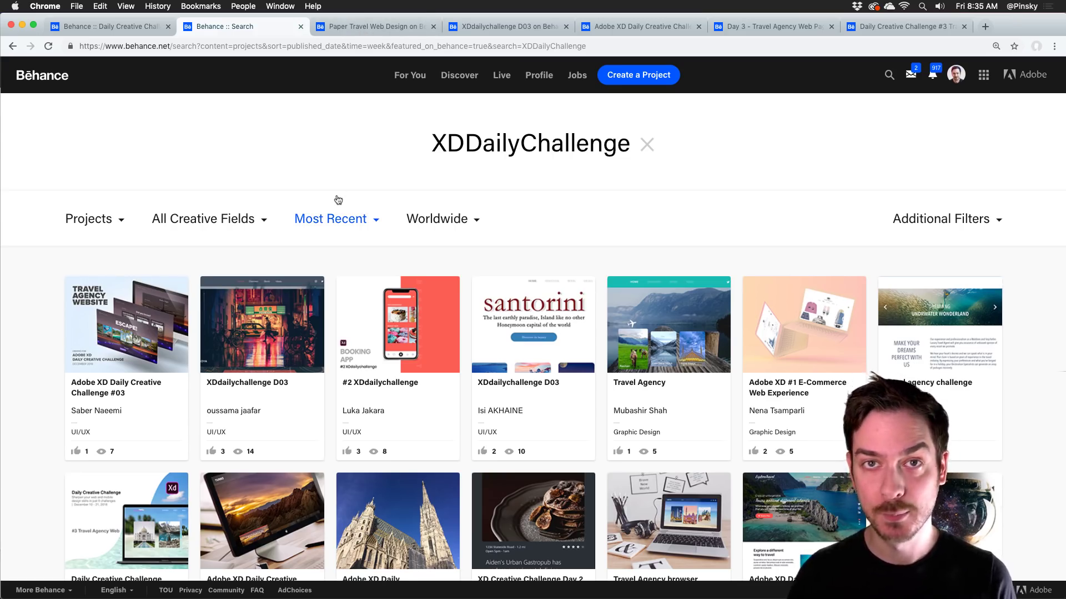
# Open the Paper Travel Web Design project and play its prototype preview video.
pyautogui.click(359, 26)
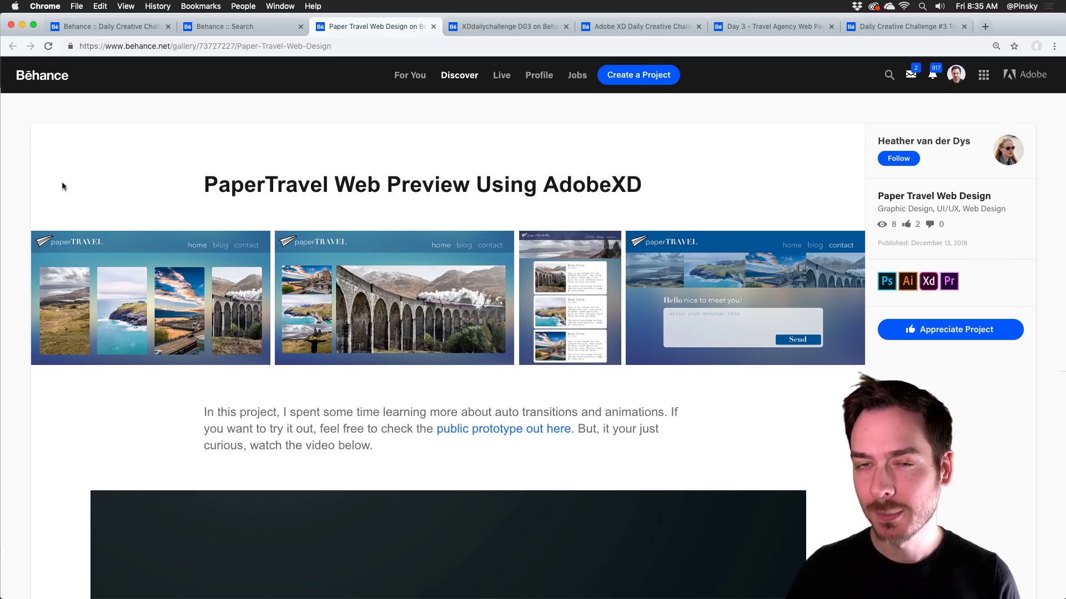
pyautogui.scroll(-7, 64, 186)
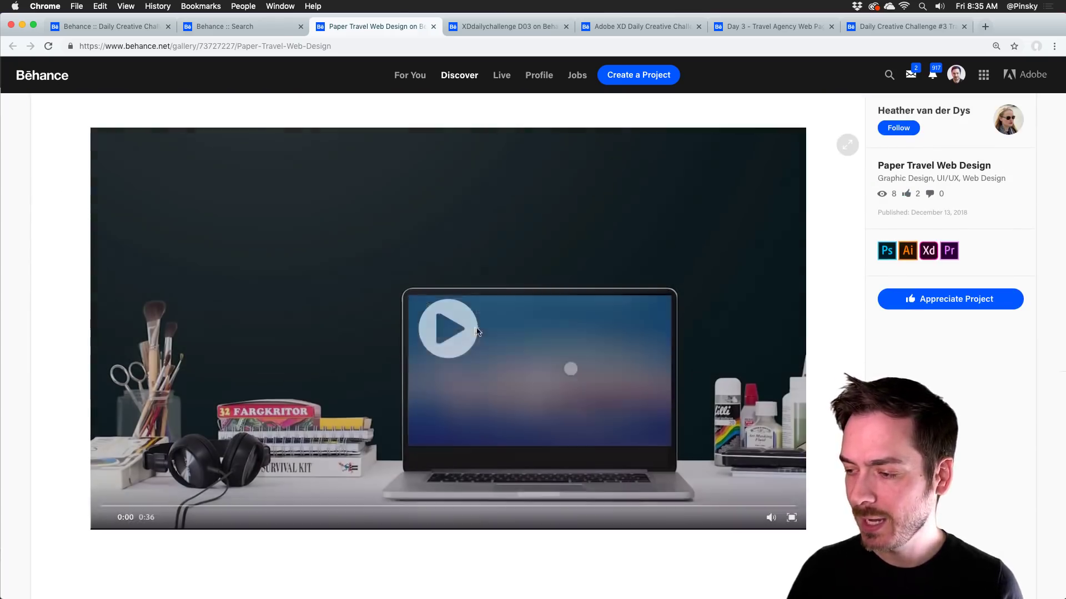
pyautogui.click(476, 331)
pyautogui.scroll(-1, 871, 361)
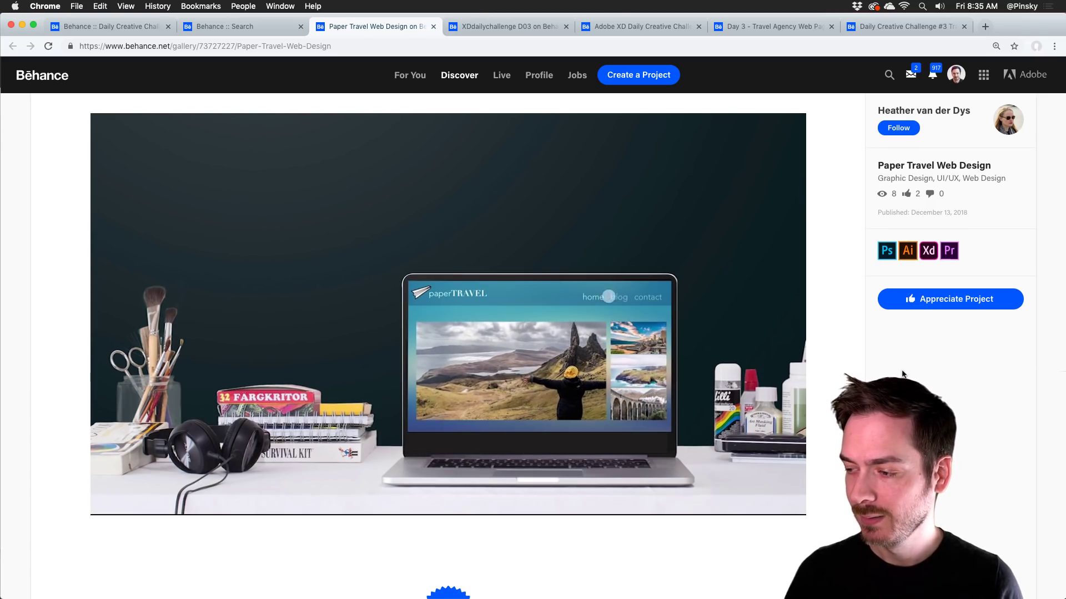
pyautogui.scroll(-1, 666, 383)
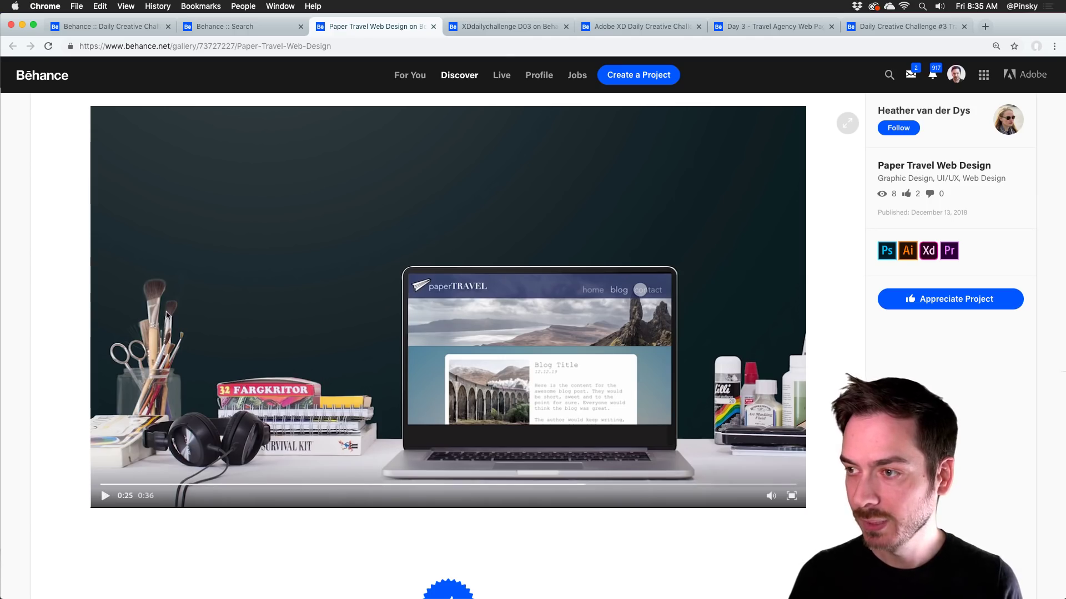
# Open the XDdailychallenge D03 project and examine its My City cover, desktop mockup and page designs through to the end.
pyautogui.click(495, 26)
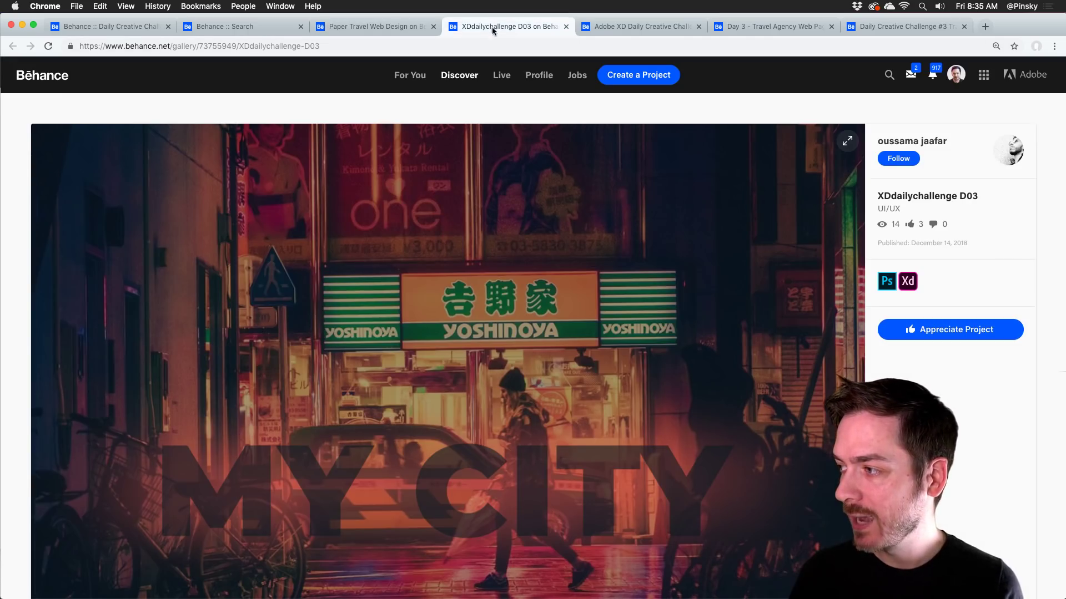
pyautogui.scroll(-5, 347, 235)
pyautogui.scroll(-5, 347, 235)
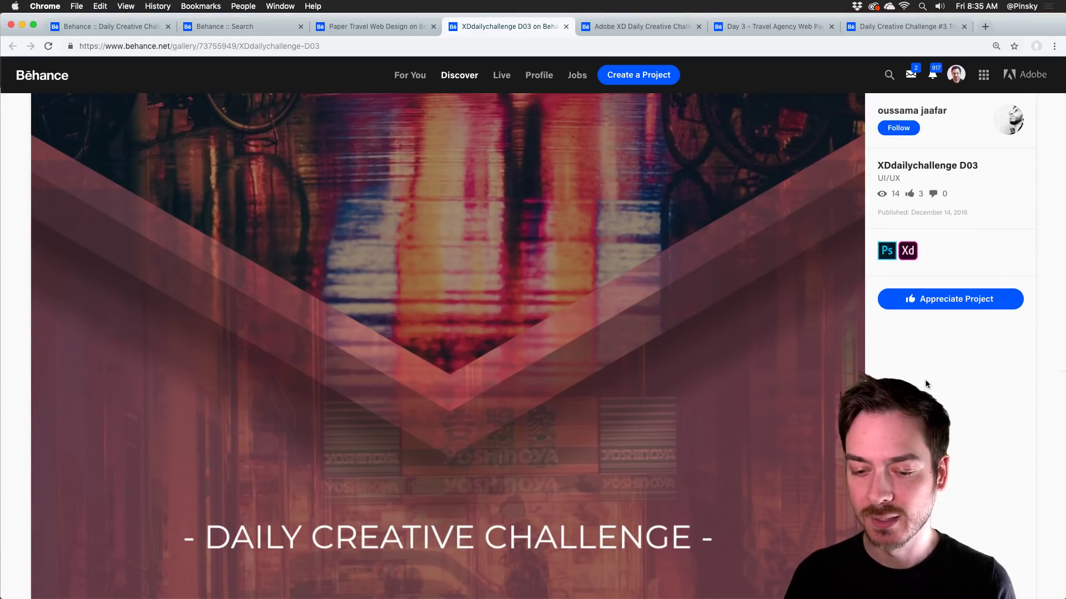
pyautogui.scroll(-8, 494, 284)
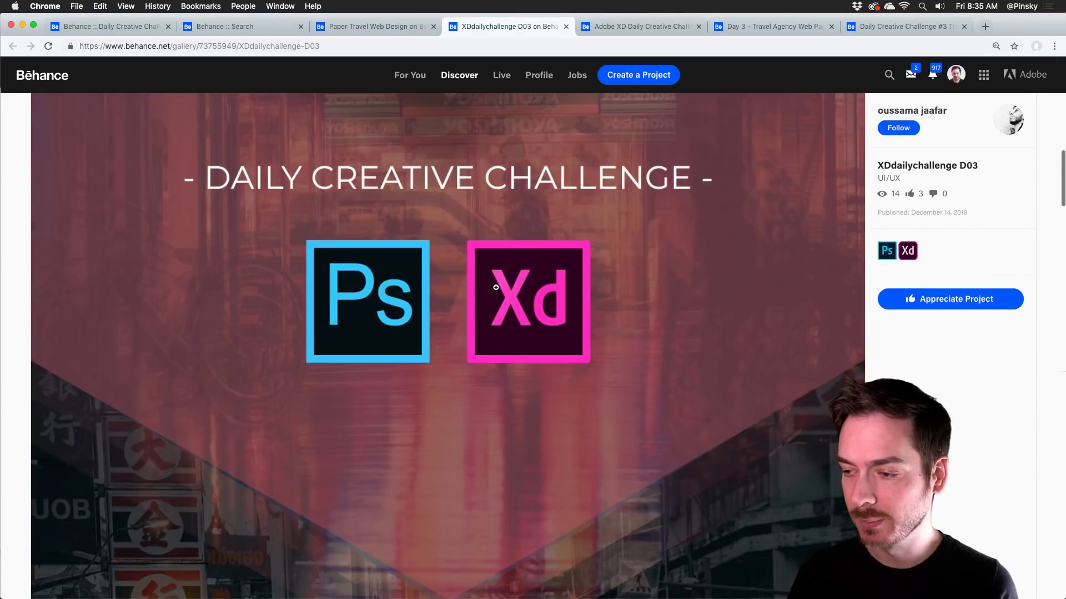
pyautogui.scroll(8, 439, 277)
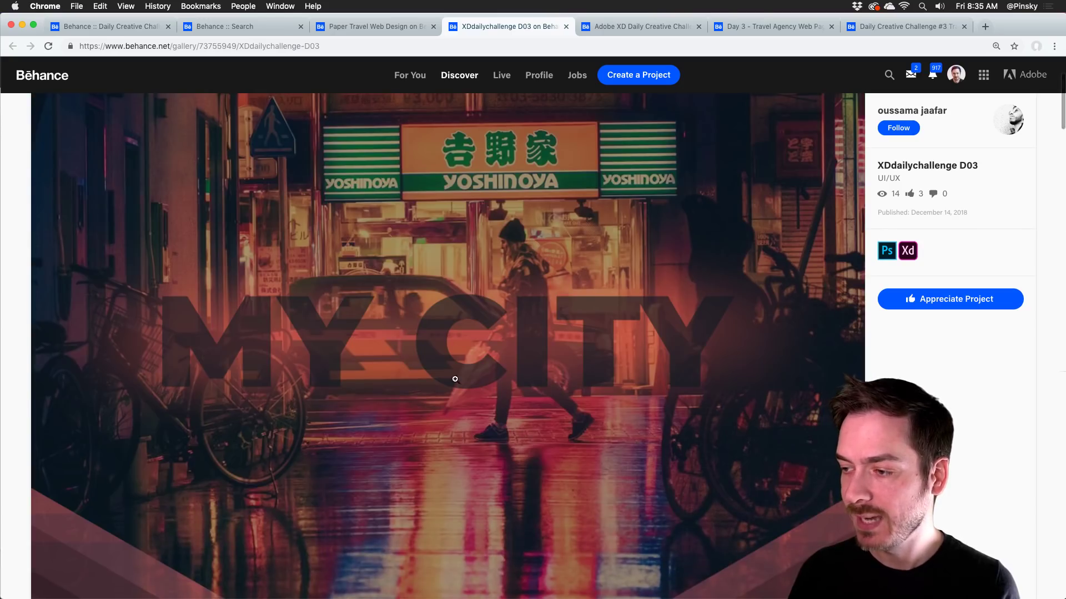
pyautogui.scroll(4, 367, 216)
pyautogui.scroll(-7, 433, 289)
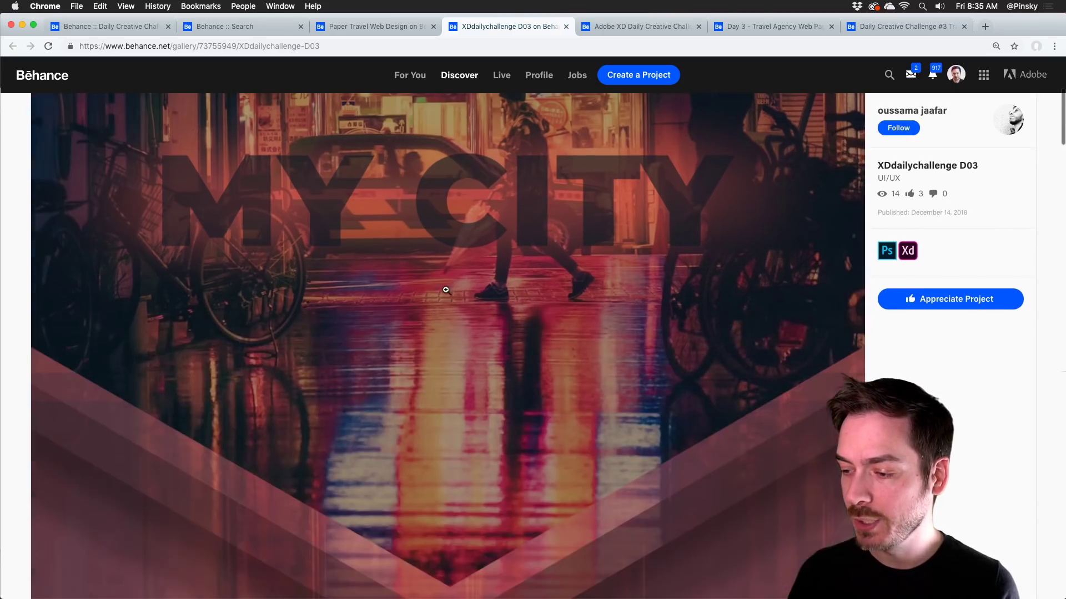
pyautogui.scroll(-3, 438, 222)
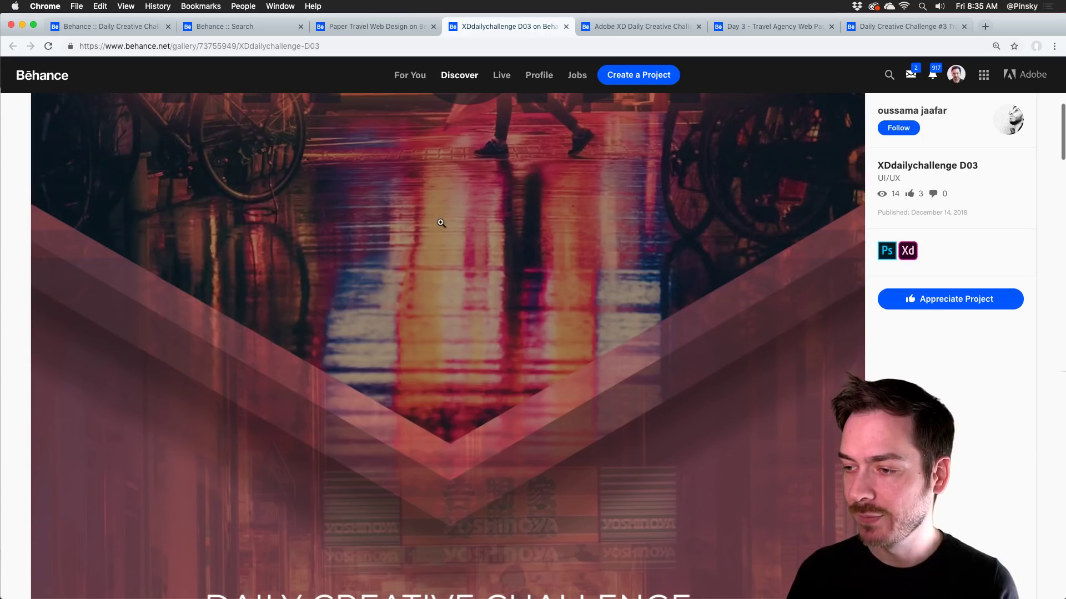
pyautogui.scroll(-10, 441, 223)
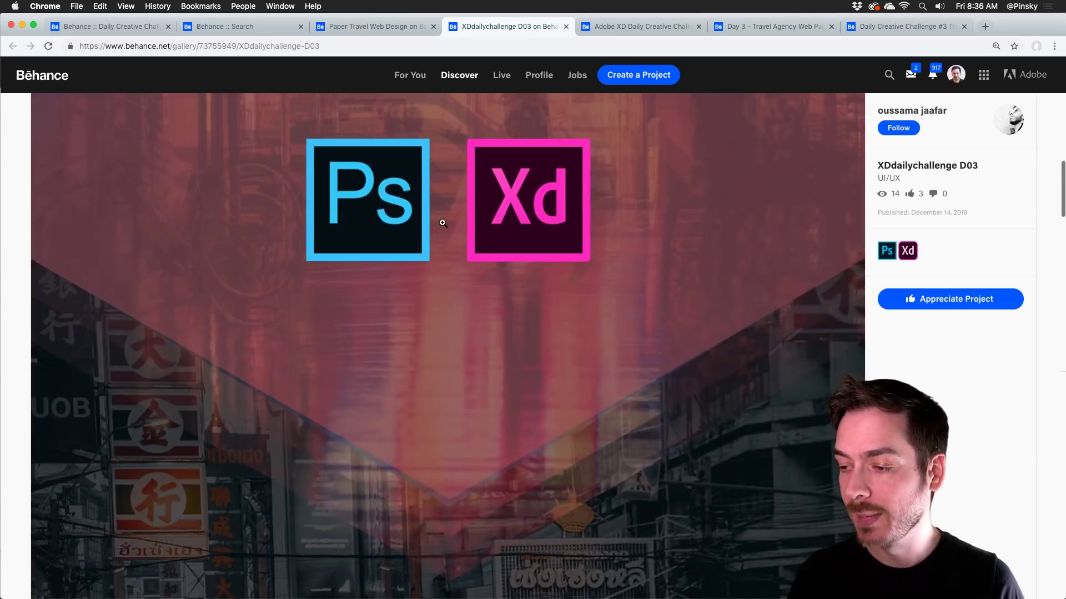
pyautogui.scroll(-10, 255, 194)
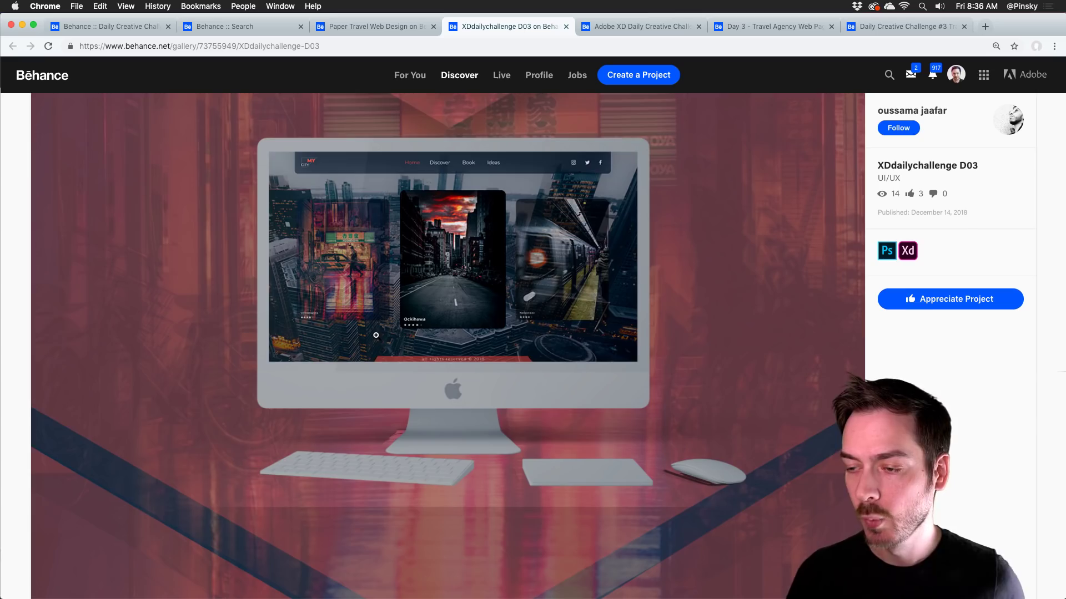
pyautogui.scroll(-10, 376, 335)
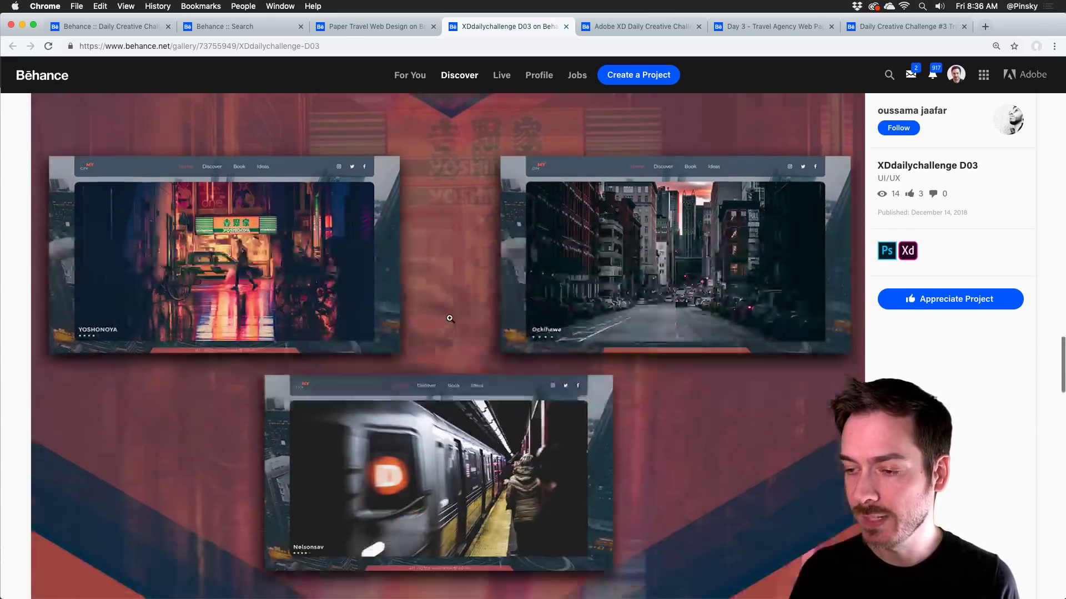
pyautogui.scroll(-2, 447, 383)
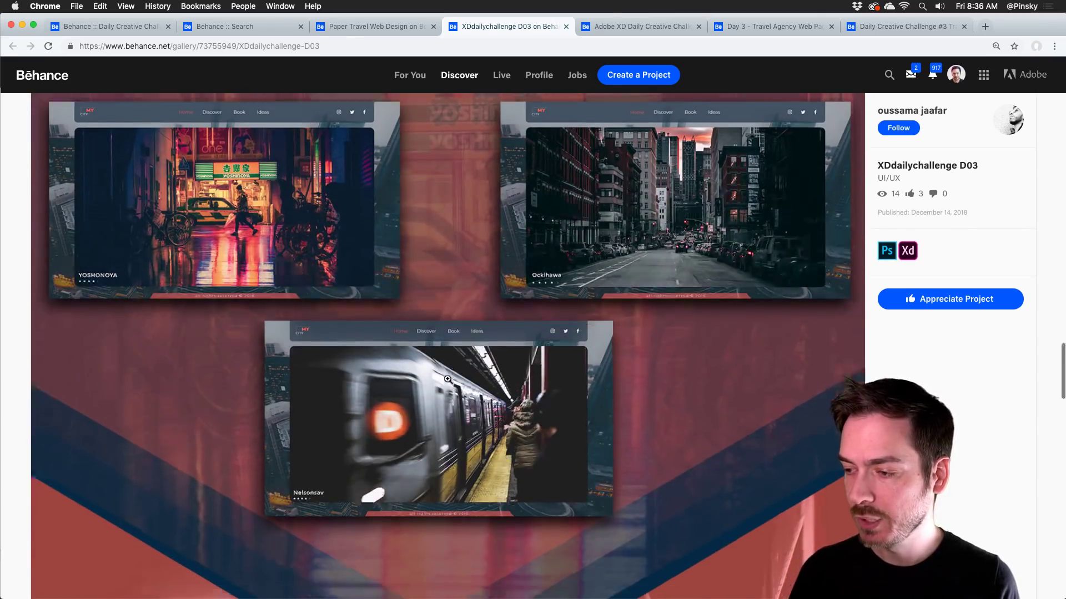
pyautogui.scroll(-10, 448, 379)
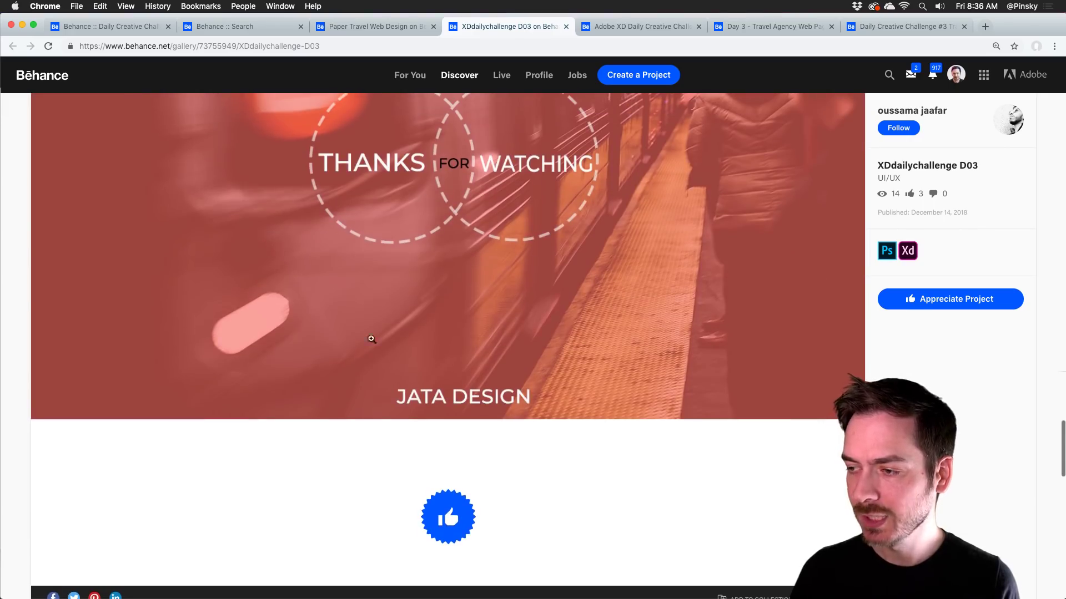
# Open the Adobe XD Daily Creative Challenge #03 project, view its travel agency cover, and play and pause the prototype video.
pyautogui.click(644, 28)
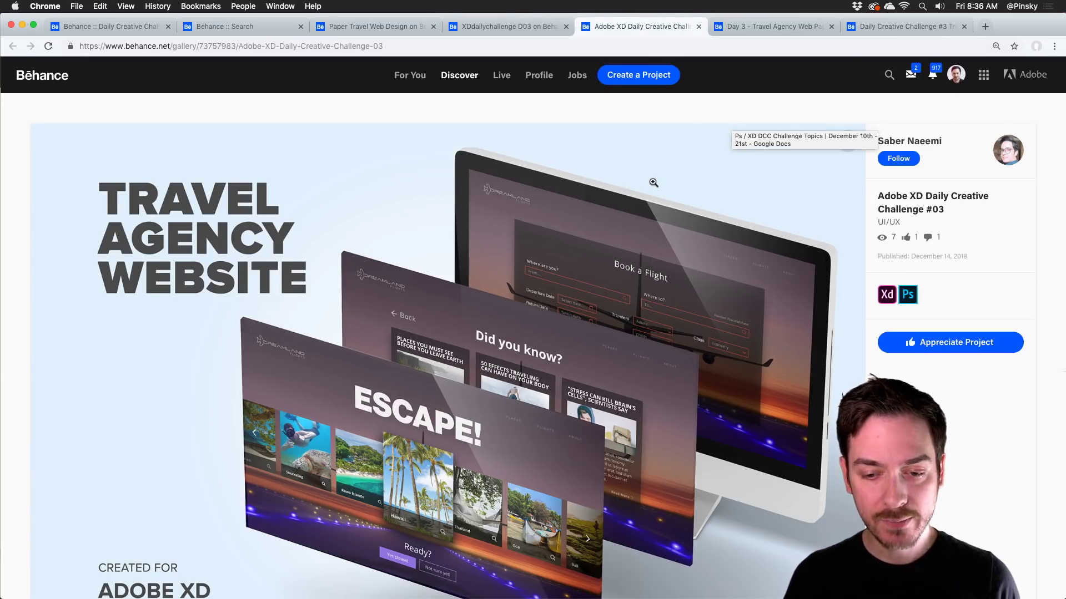
pyautogui.scroll(-5, 596, 216)
pyautogui.scroll(4, 595, 219)
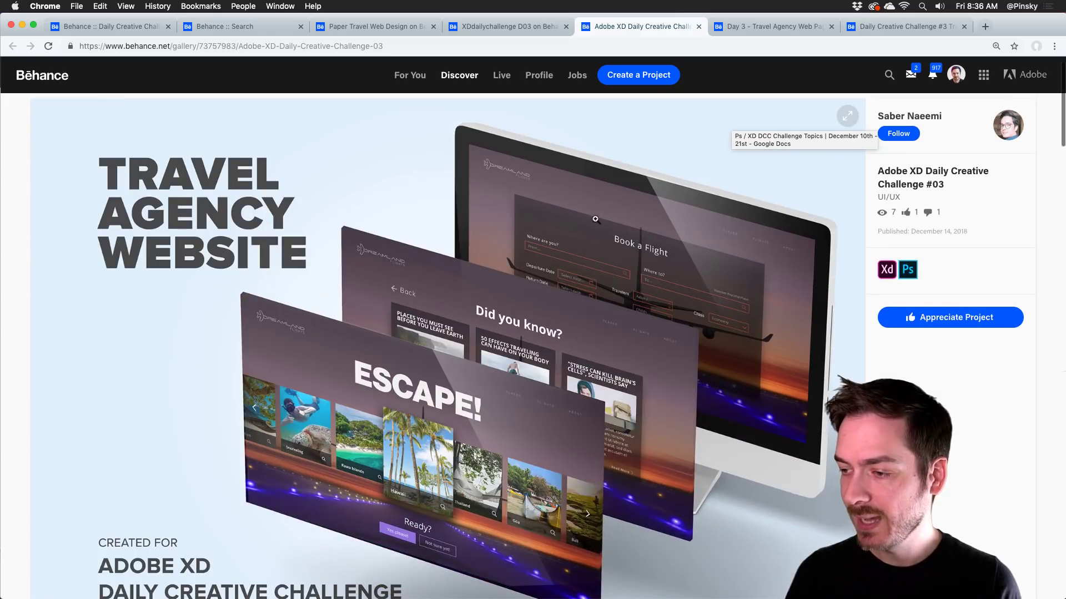
pyautogui.scroll(-1, 283, 386)
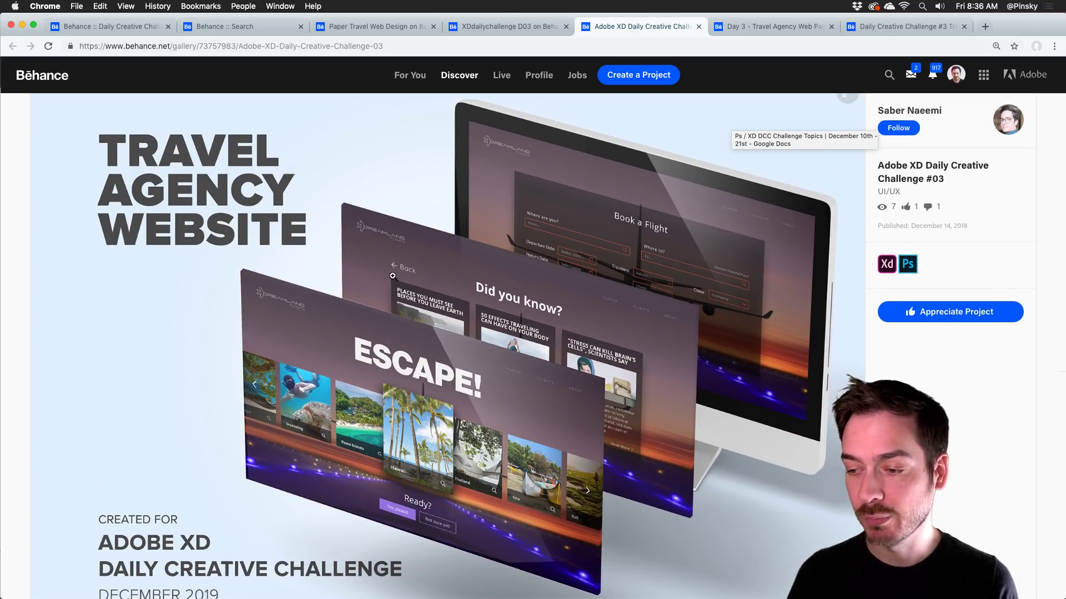
pyautogui.scroll(-10, 393, 275)
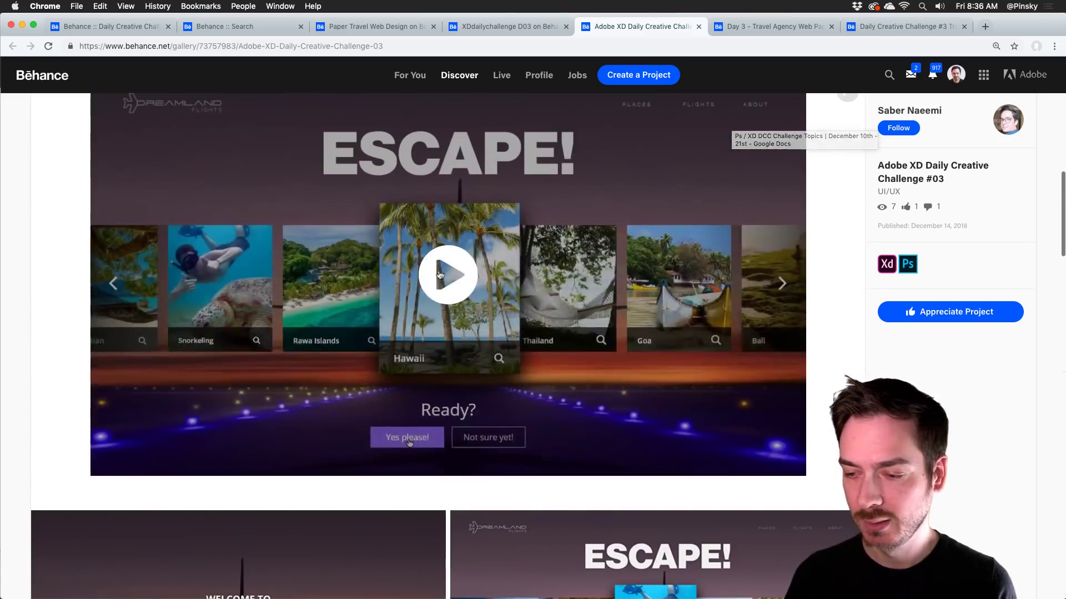
pyautogui.click(439, 275)
pyautogui.scroll(2, 722, 264)
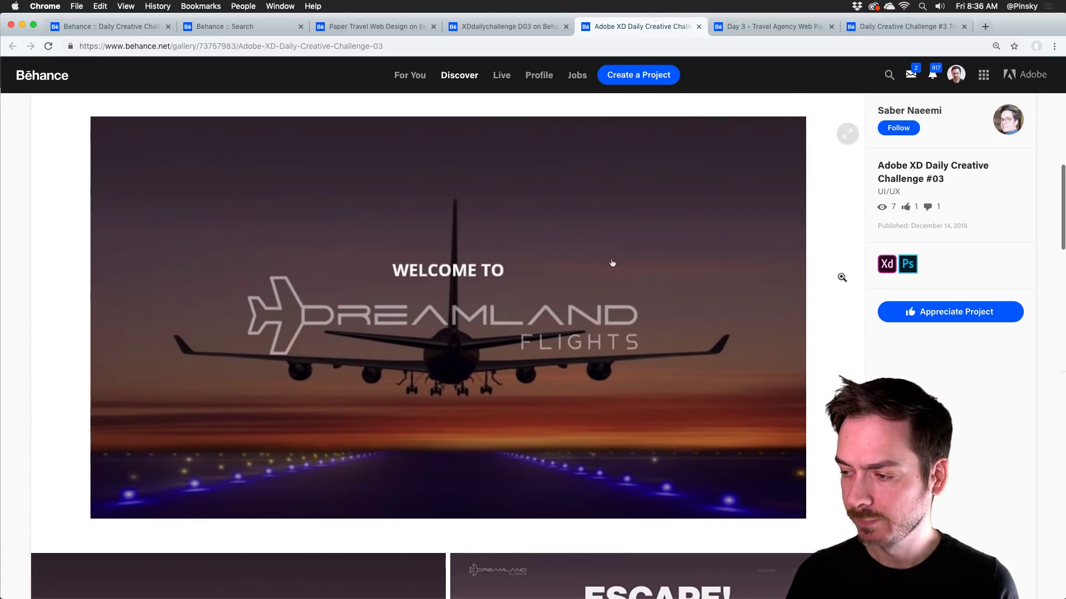
pyautogui.scroll(-1, 612, 263)
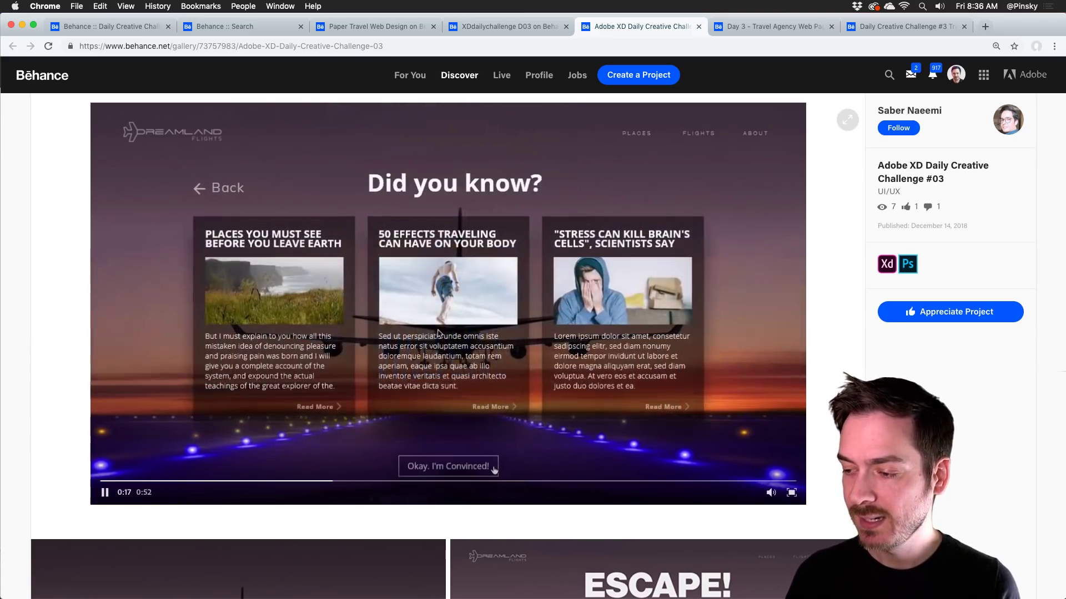
pyautogui.click(105, 493)
# Look through the page mockups below the video, including the Escape and Book a Flight screens.
pyautogui.scroll(-10, 45, 414)
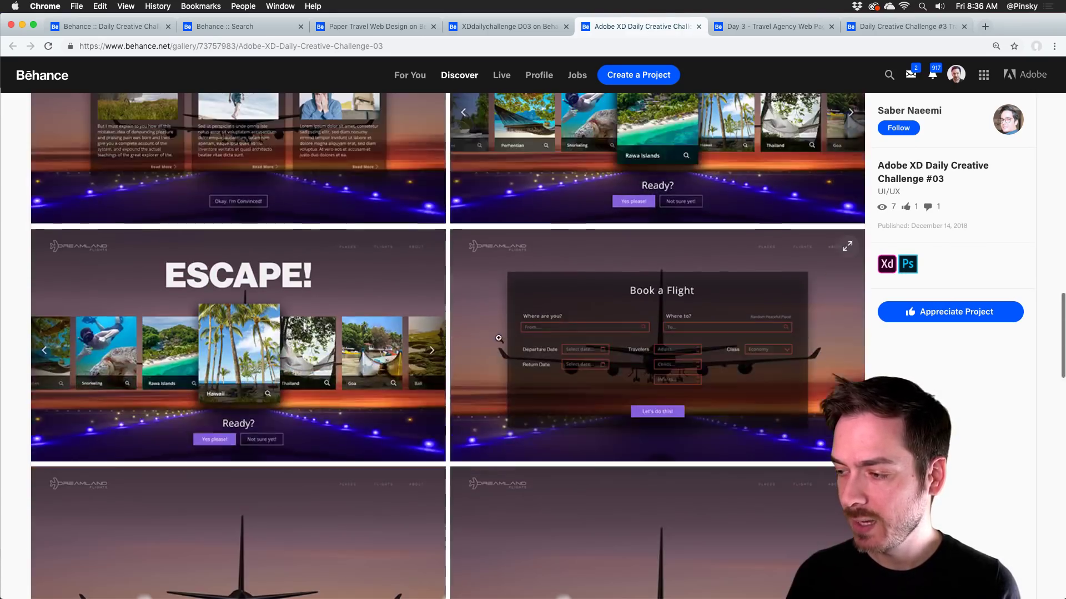
pyautogui.scroll(-5, 279, 387)
pyautogui.scroll(3, 361, 328)
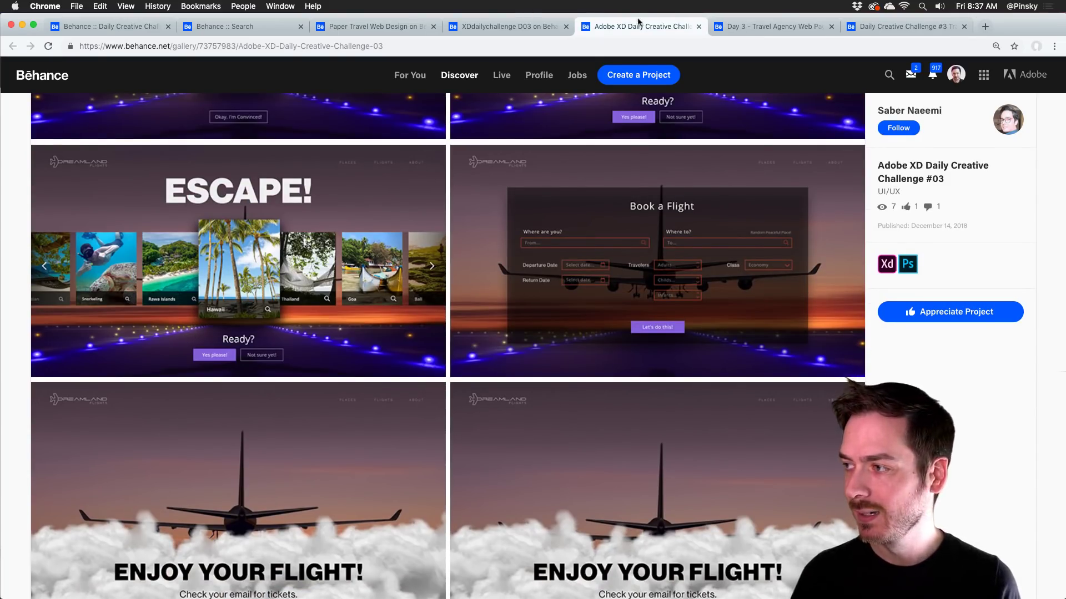
# Open the Day 3 - Travel Agency Web Page project and view its outtaspace cover design.
pyautogui.click(782, 27)
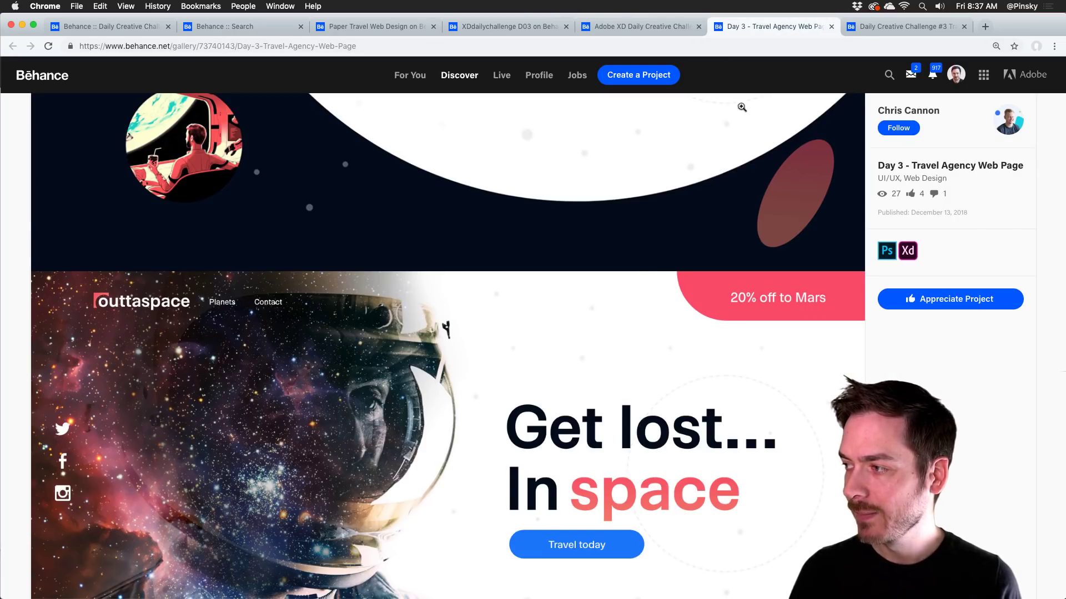
pyautogui.scroll(5, 738, 111)
pyautogui.scroll(2, 721, 155)
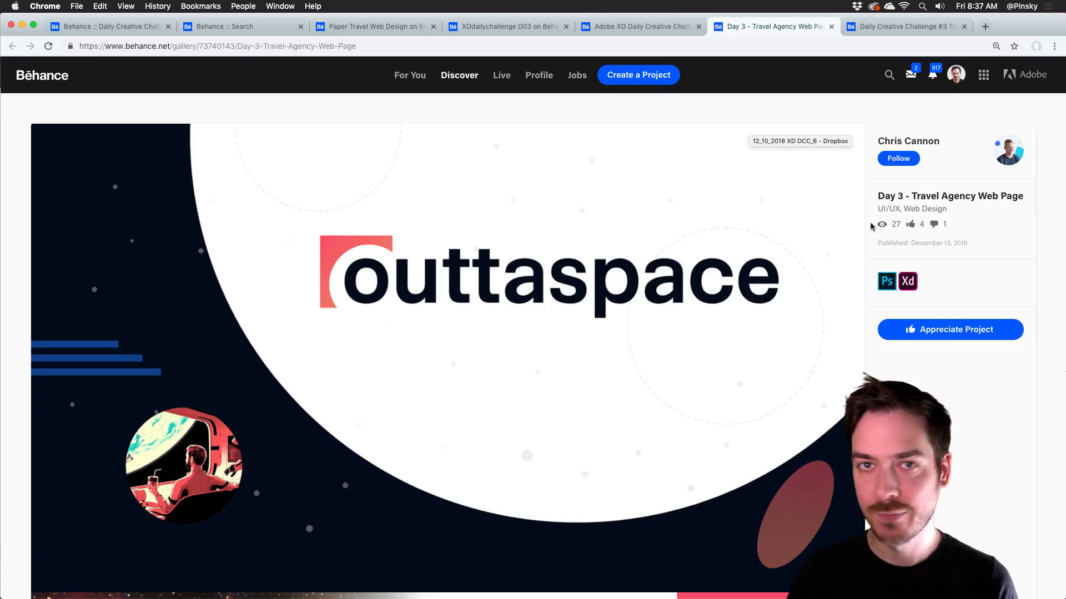
# Examine the outtaspace landing page, including its Get lost... In space hero and the row of planet cards.
pyautogui.scroll(-5, 749, 231)
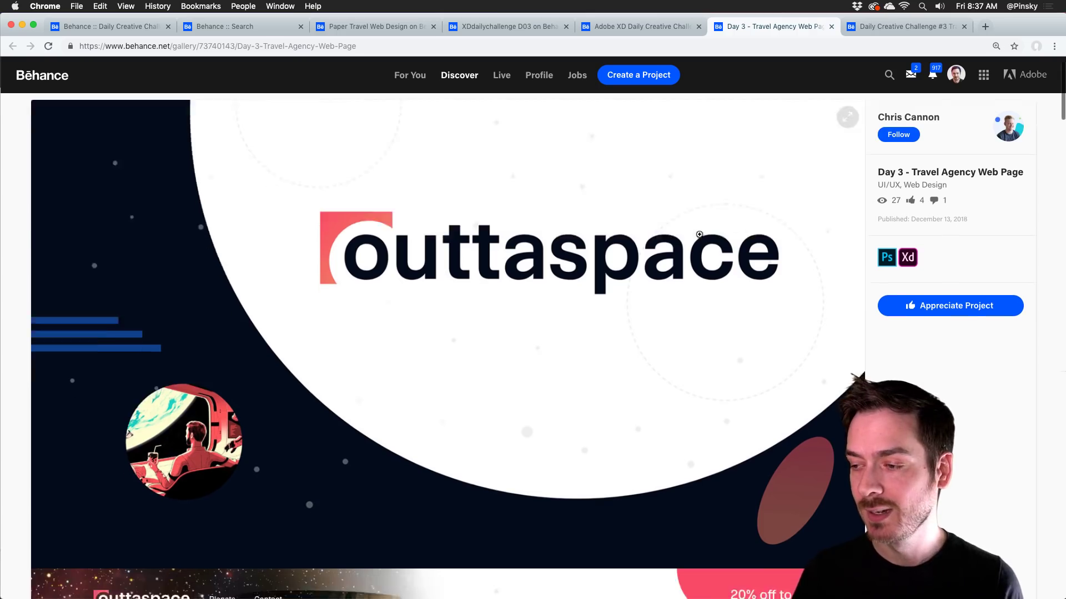
pyautogui.scroll(-4, 672, 244)
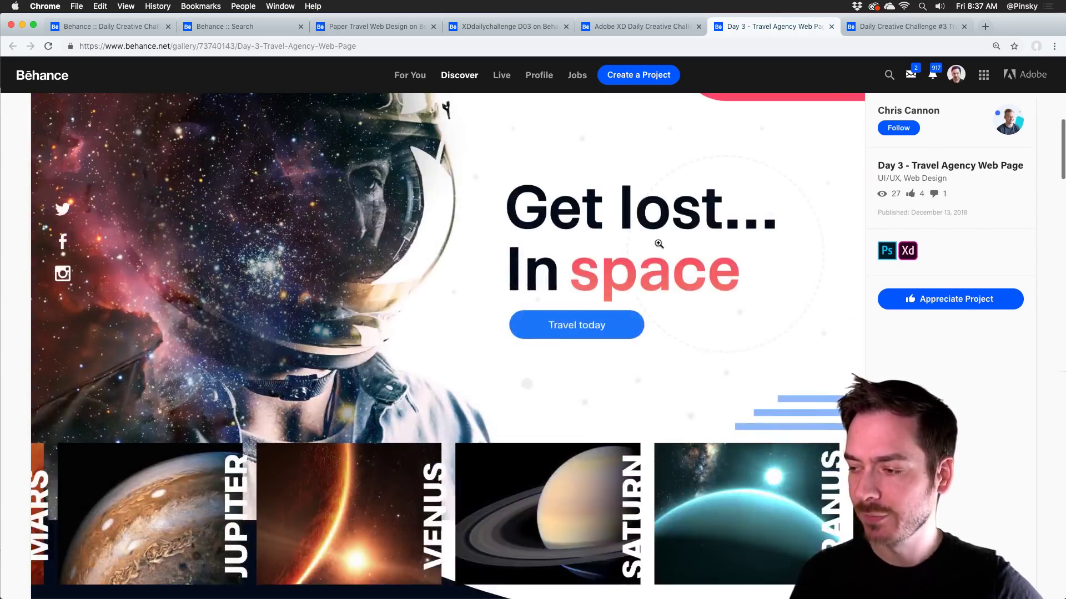
pyautogui.scroll(8, 661, 241)
pyautogui.scroll(-5, 657, 242)
pyautogui.scroll(-5, 657, 243)
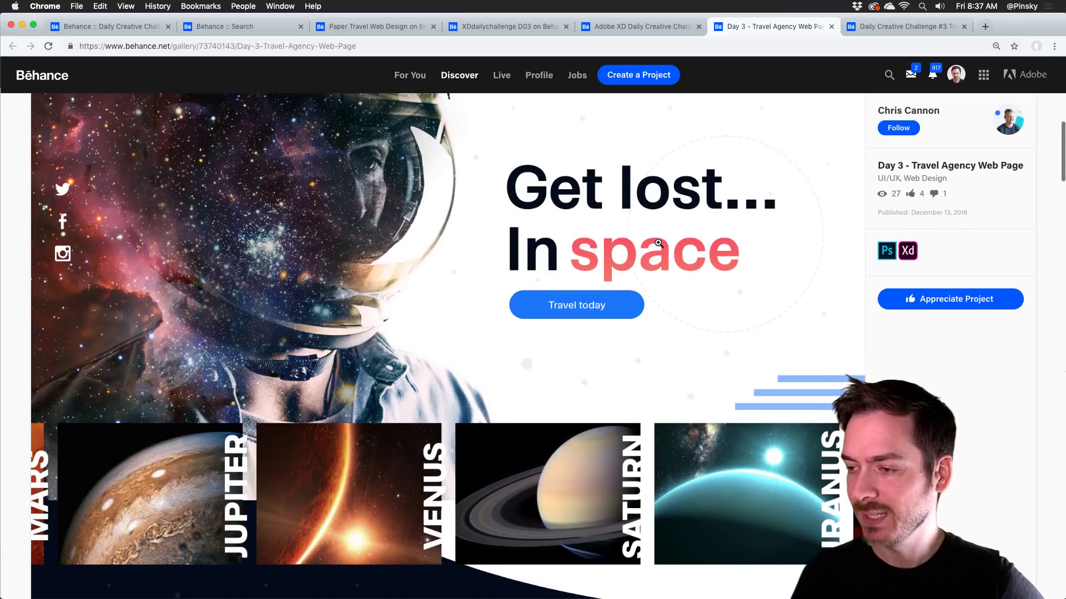
pyautogui.scroll(-4, 658, 243)
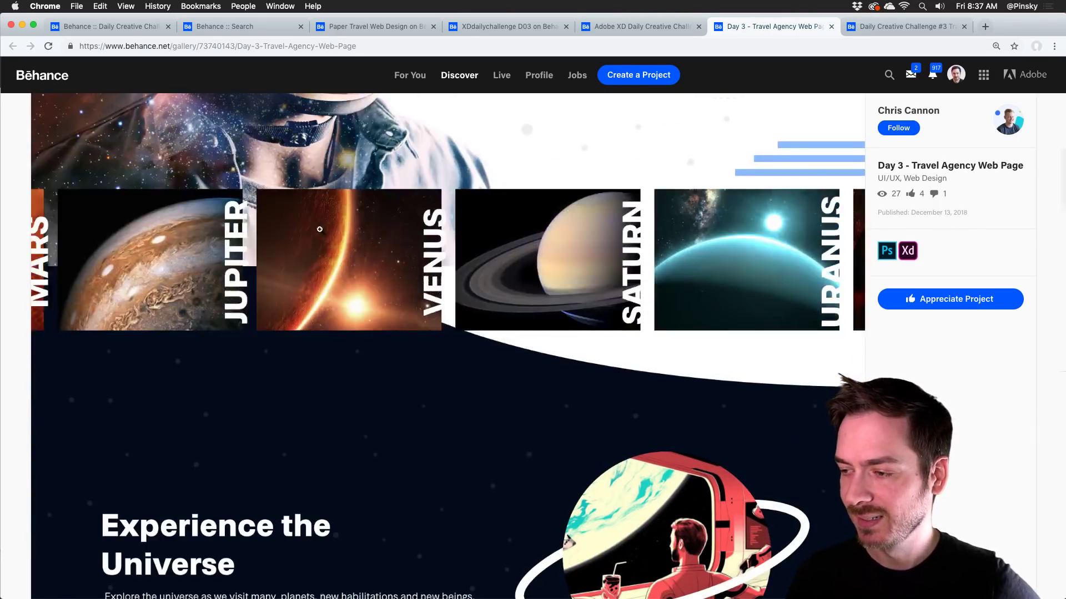
pyautogui.scroll(9, 320, 229)
pyautogui.scroll(-4, 319, 229)
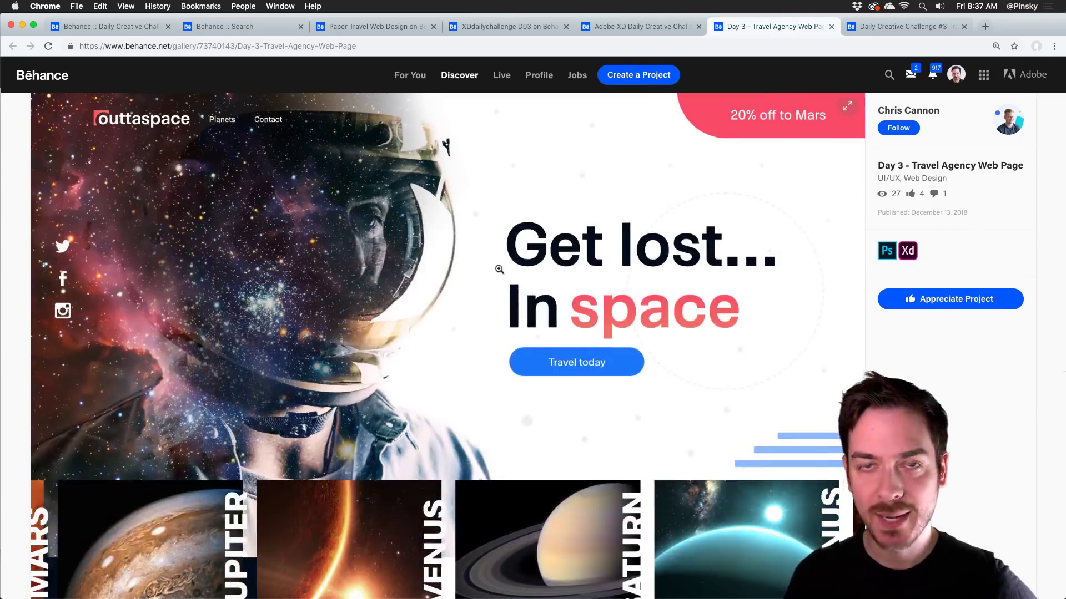
# Look through the remaining outtaspace sections, from Experience the Universe and the planet ticket offers to Expeditions and the project's end.
pyautogui.scroll(-7, 497, 268)
pyautogui.scroll(-4, 446, 275)
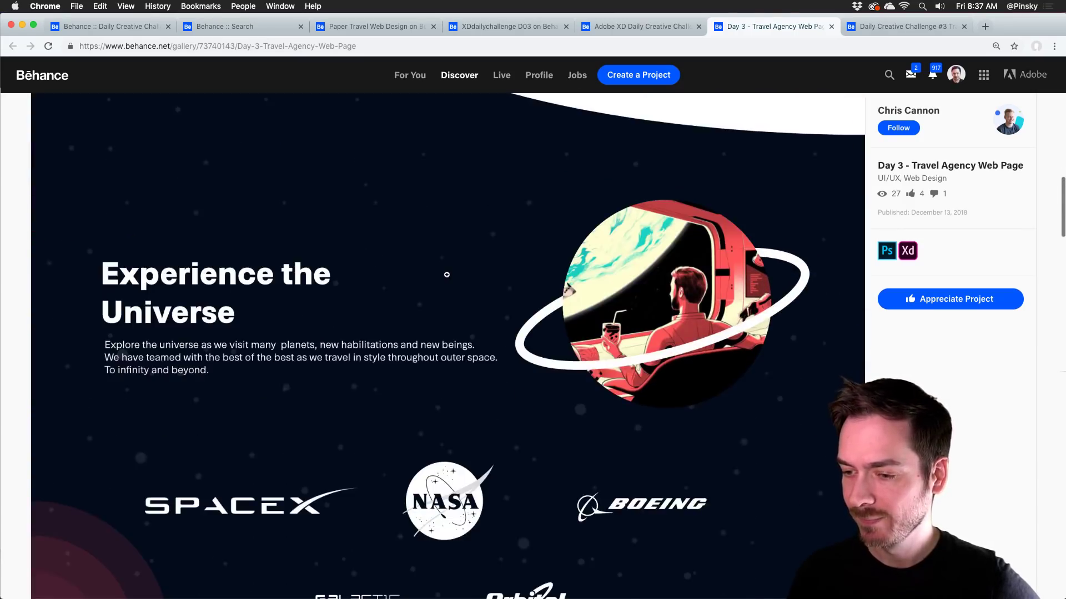
pyautogui.scroll(-13, 445, 274)
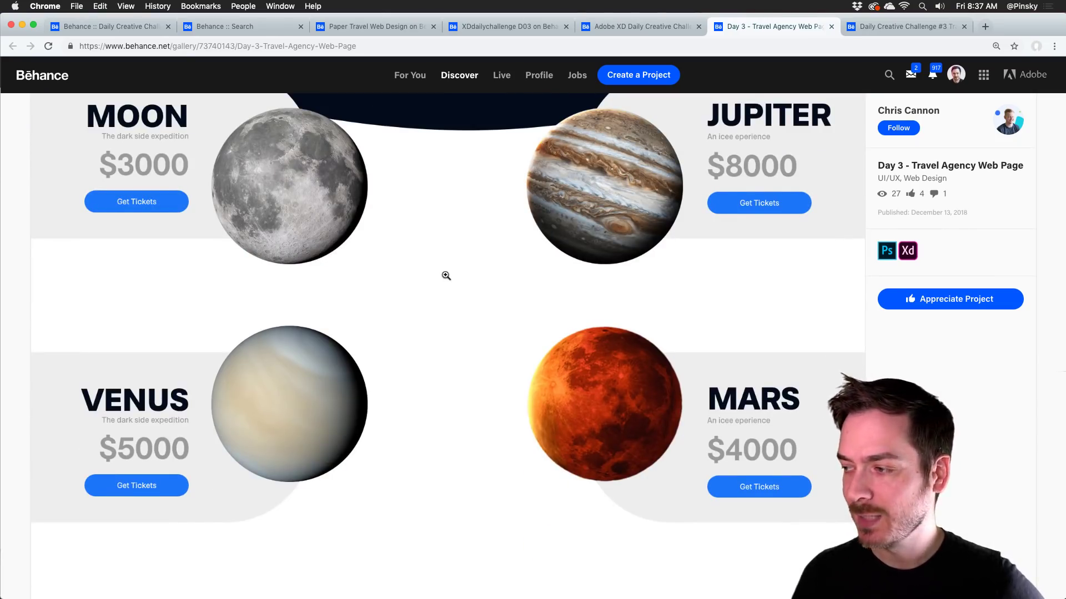
pyautogui.scroll(-8, 446, 275)
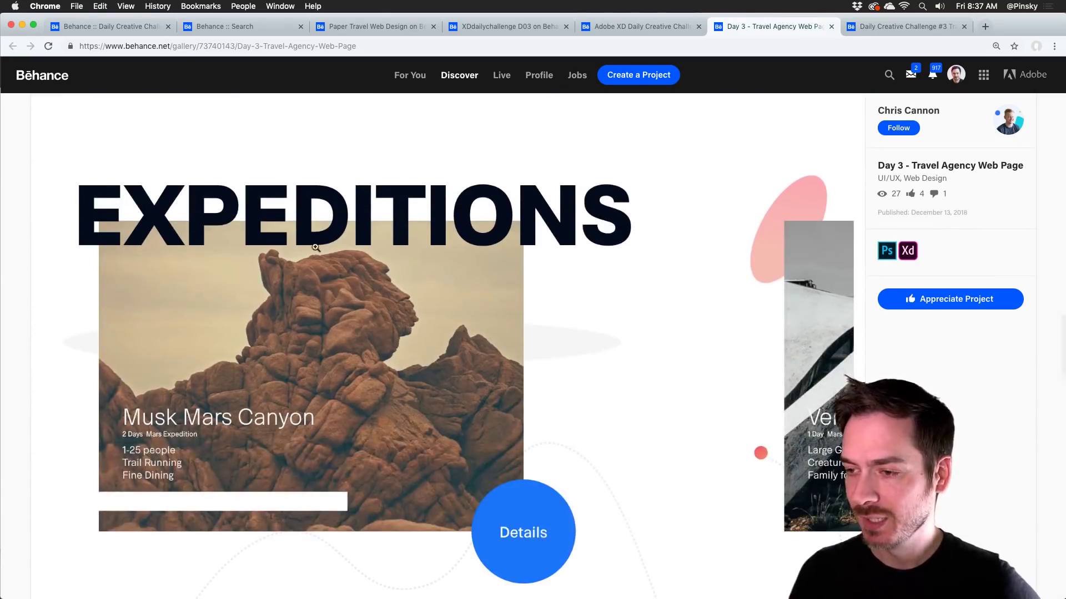
pyautogui.scroll(-20, 499, 266)
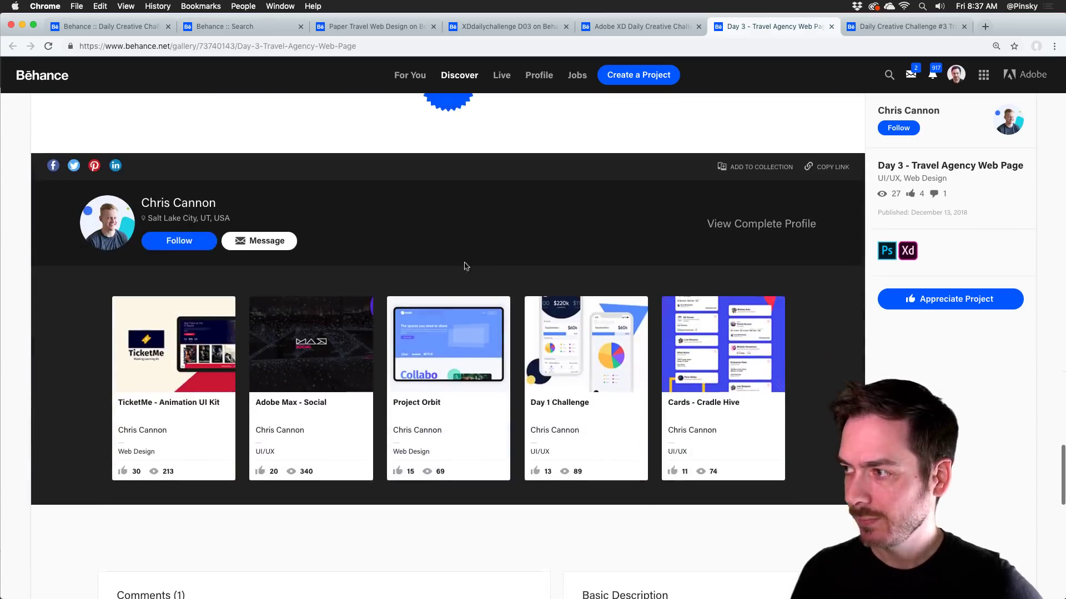
# Open the Daily Creative Challenge #3 Travel Agency Web Page project, view its CEEVA mockups, and play and pause the prototype video.
pyautogui.click(896, 29)
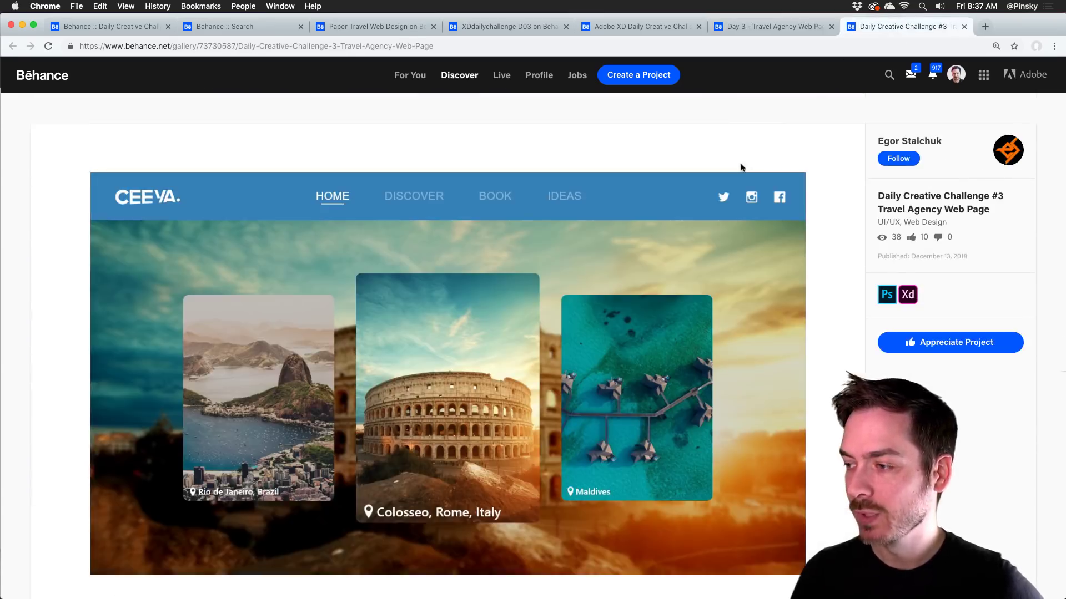
pyautogui.scroll(-1, 738, 168)
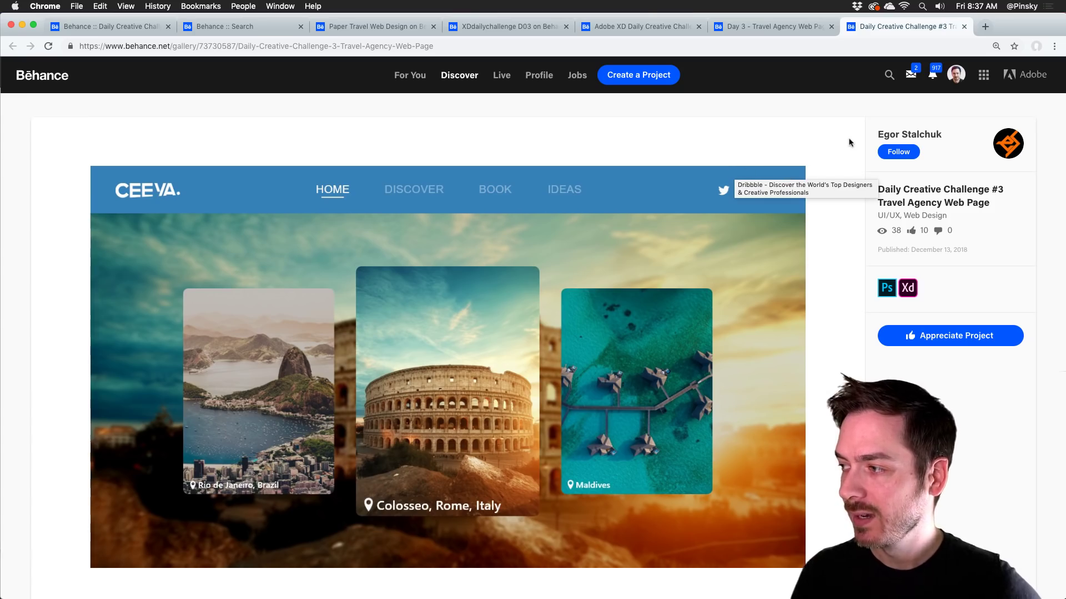
pyautogui.scroll(-15, 848, 143)
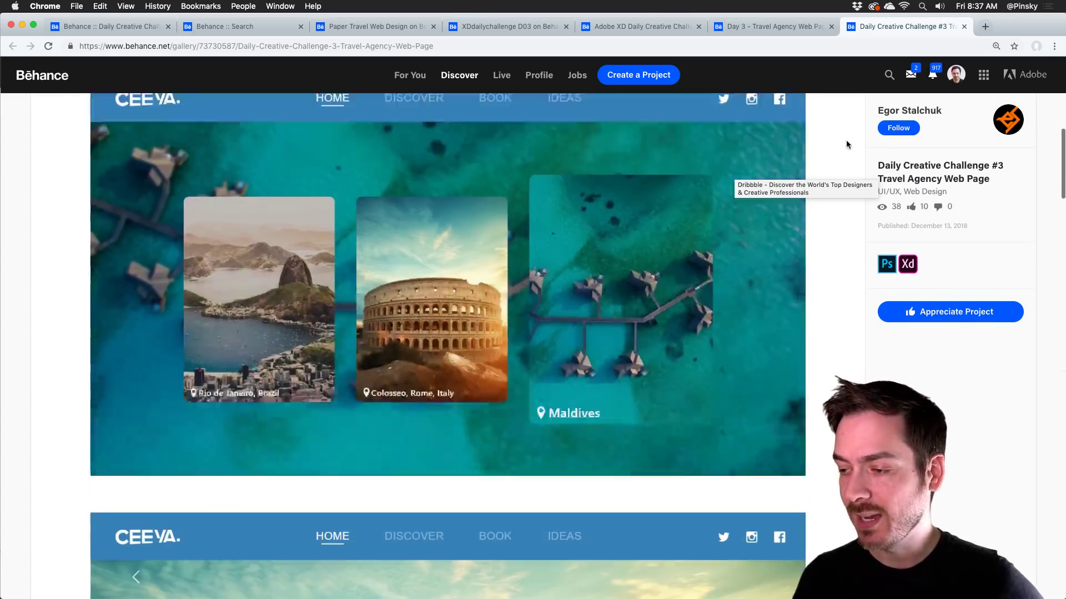
pyautogui.scroll(-15, 896, 327)
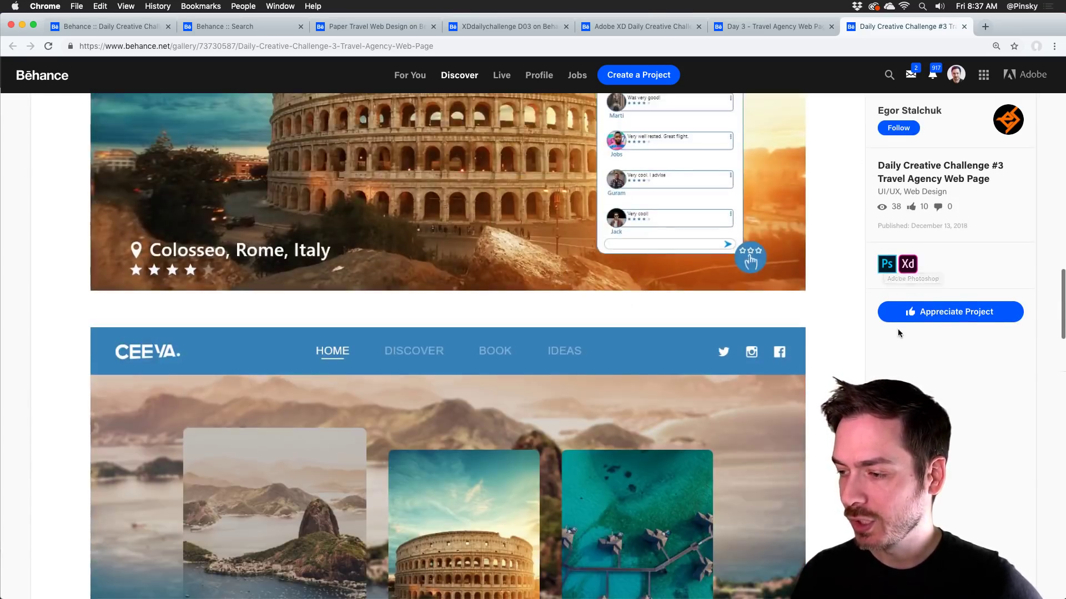
pyautogui.scroll(-1, 895, 327)
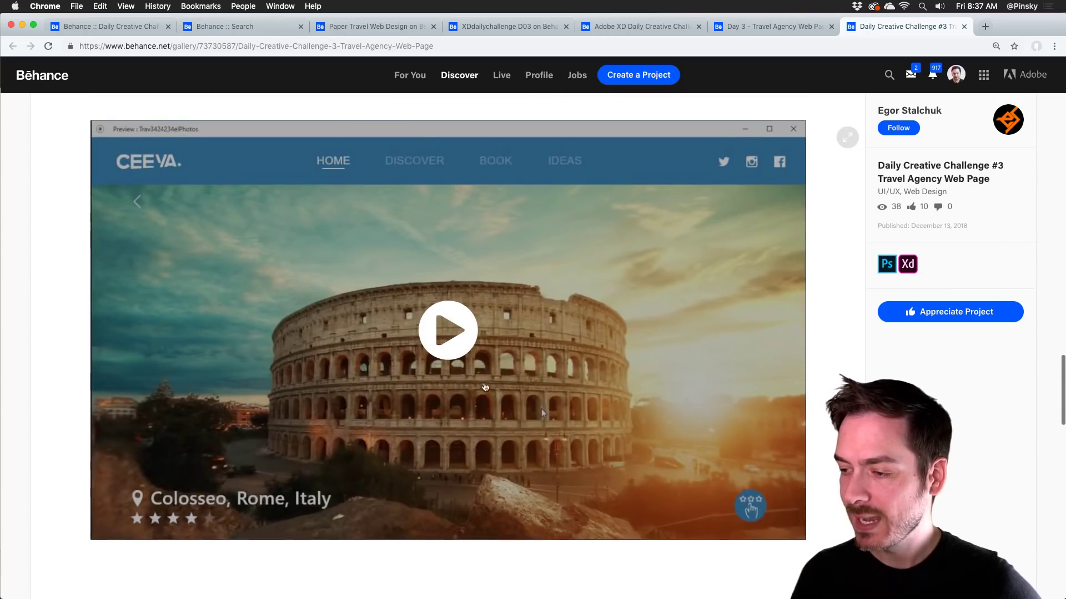
pyautogui.click(436, 337)
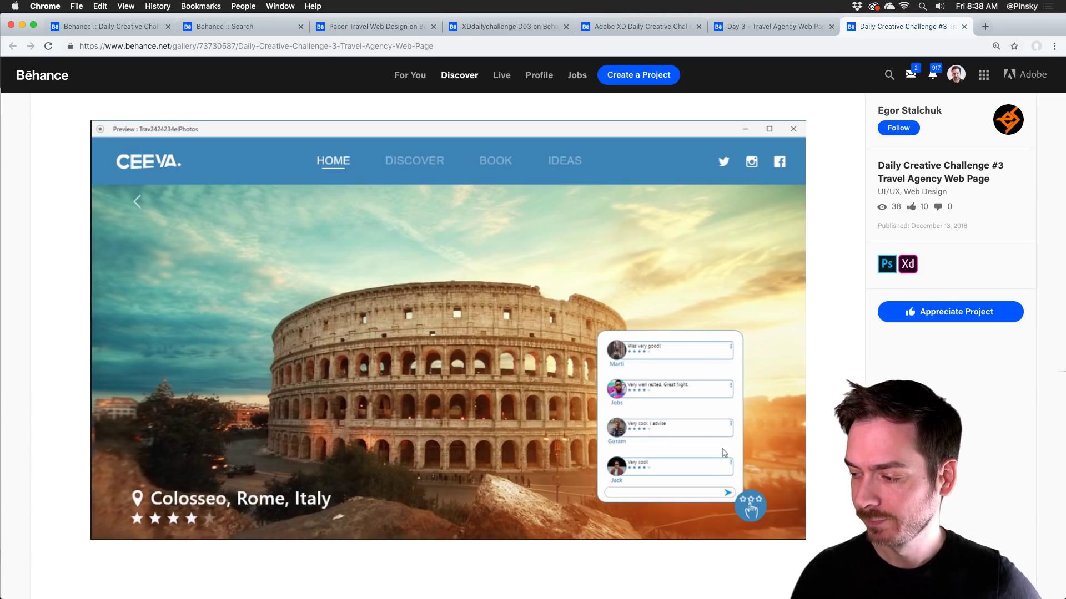
pyautogui.moveTo(453, 486)
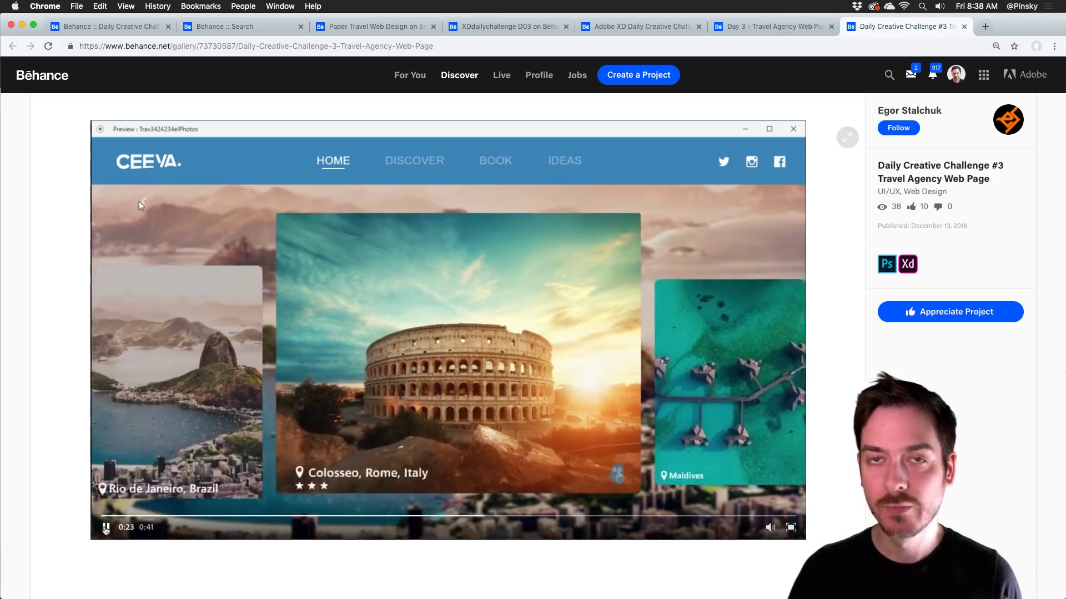
pyautogui.click(106, 527)
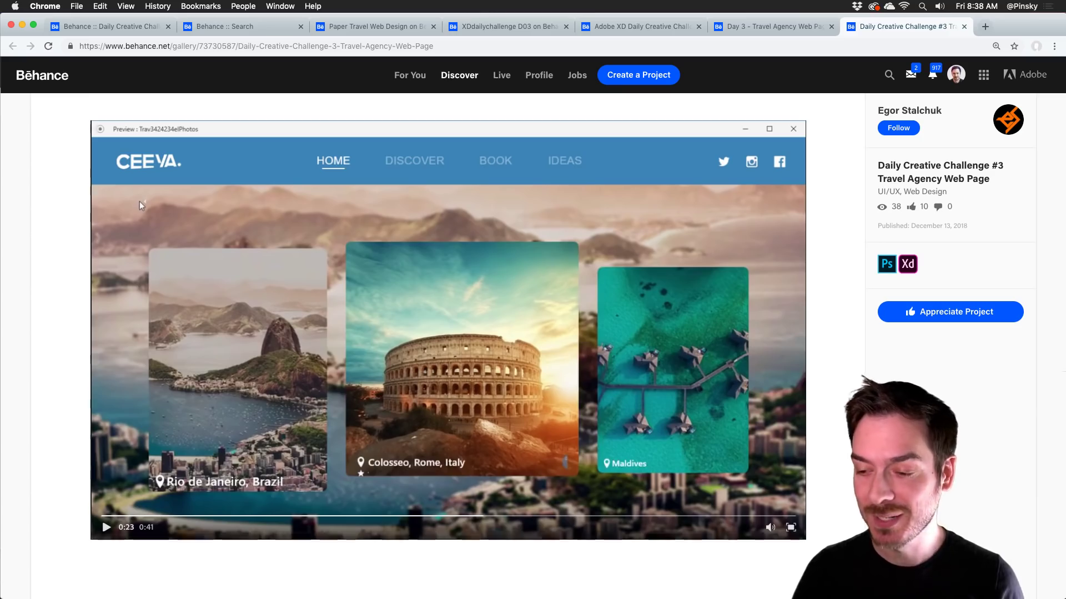
# Switch to the TravelPhotos document in Adobe XD and examine the CEEVA artboards and the Photos group on Artboard 1.
pyautogui.press('super+Tab')
pyautogui.press('super+Tab')
pyautogui.press('super+Tab')
pyautogui.press('super+Tab')
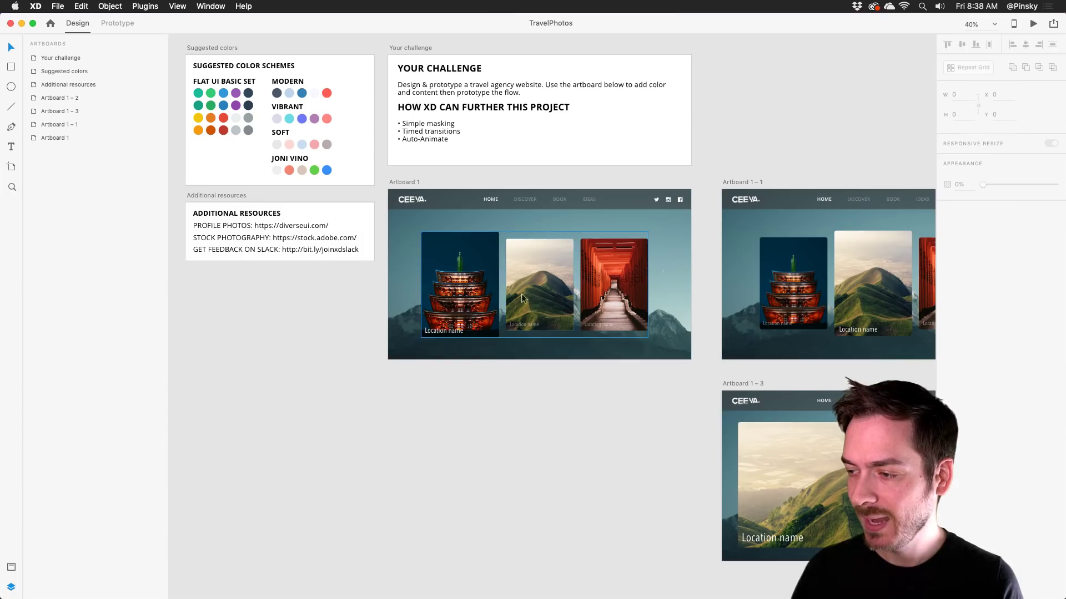
pyautogui.moveTo(657, 330); pyautogui.dragTo(472, 280)
pyautogui.scroll(-2, 492, 284)
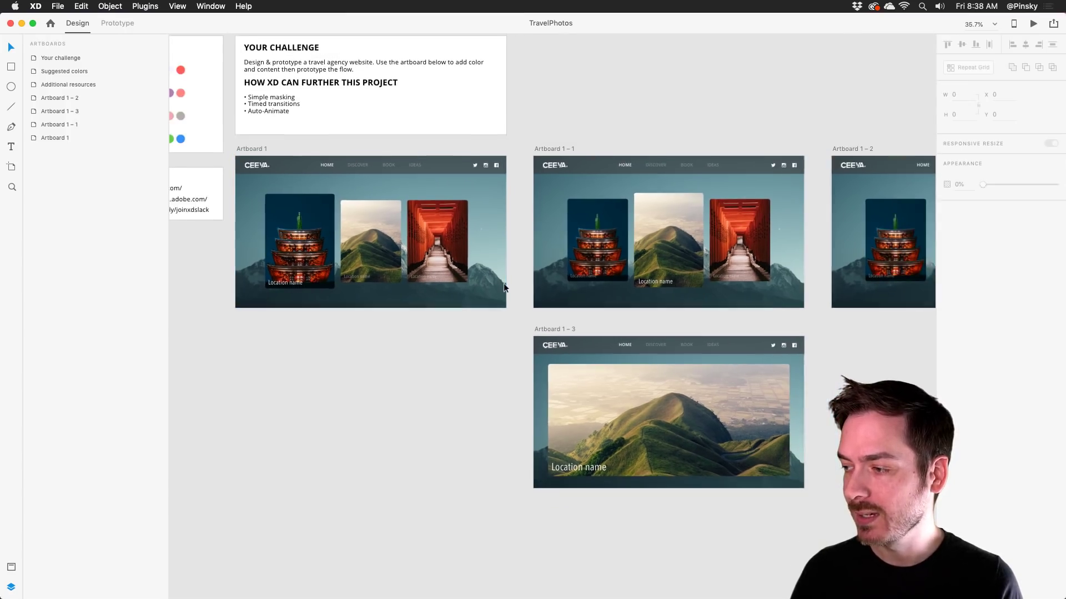
pyautogui.moveTo(568, 309); pyautogui.dragTo(525, 280)
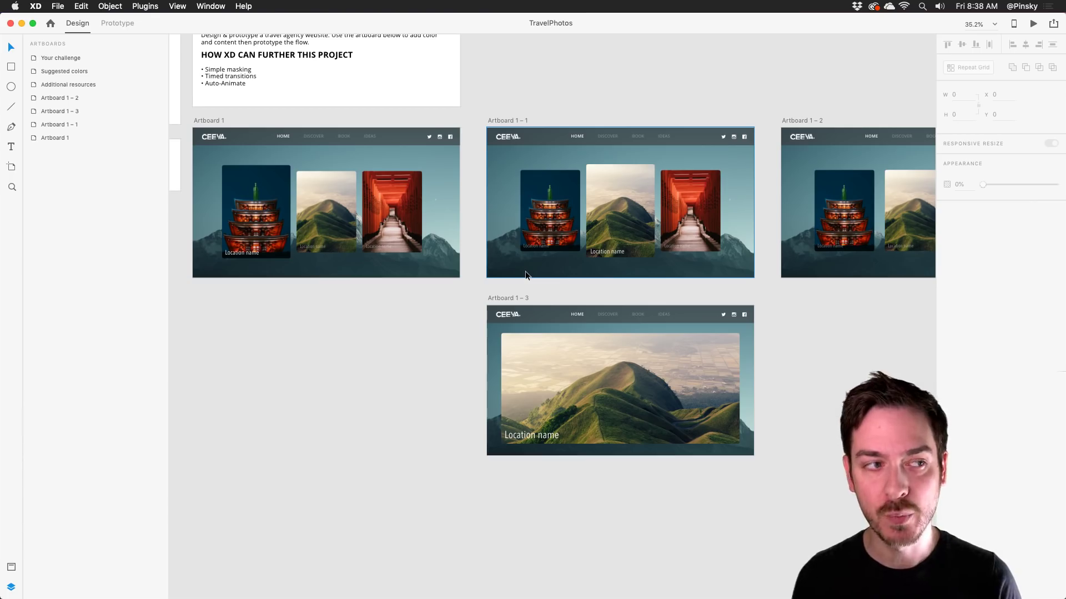
pyautogui.hscroll(-2, 421, 257)
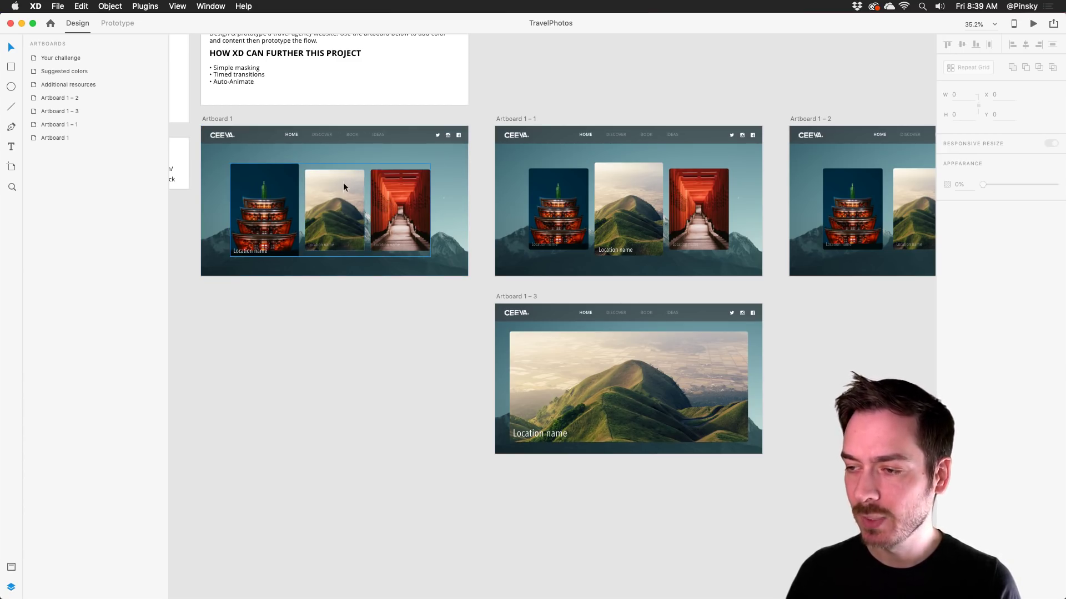
pyautogui.click(334, 209)
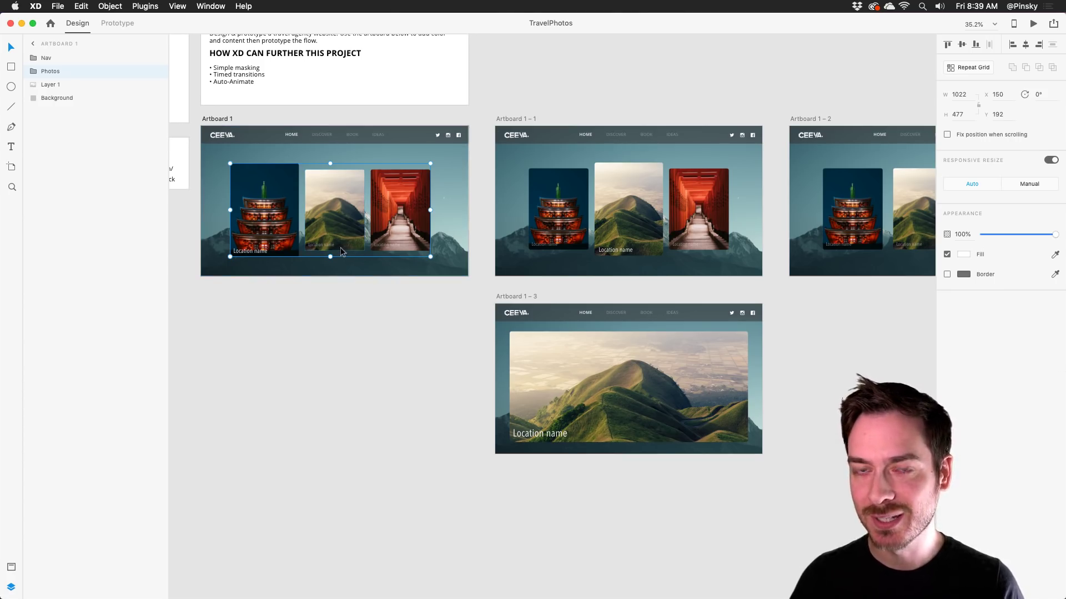
pyautogui.click(356, 359)
pyautogui.moveTo(356, 359); pyautogui.dragTo(392, 326)
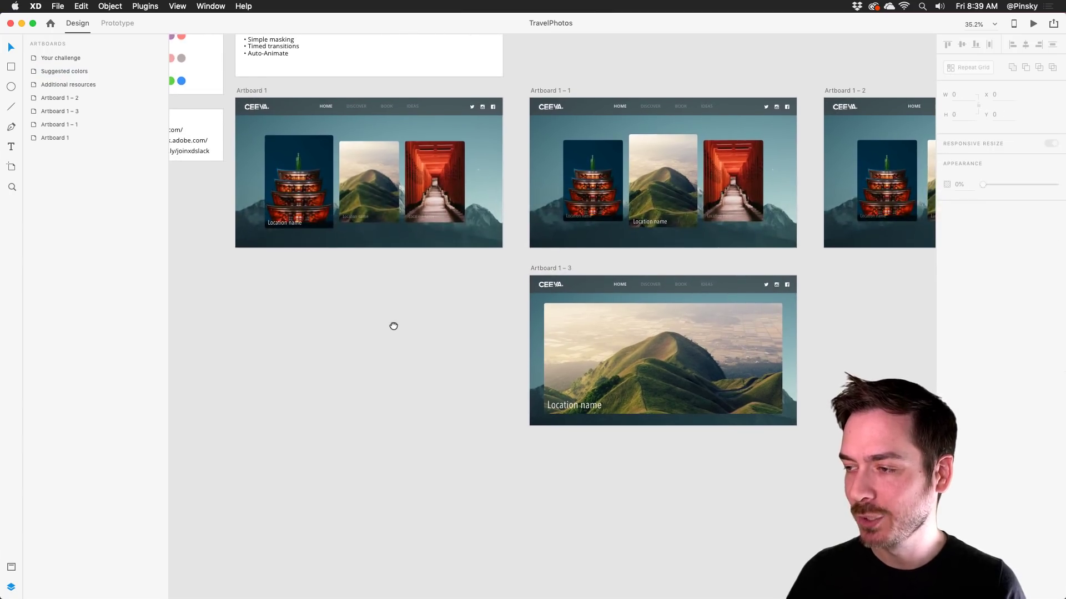
# Duplicate Artboard 1 into the empty canvas area below the existing artboards.
pyautogui.moveTo(249, 84); pyautogui.dragTo(260, 445)
pyautogui.scroll(-5, 259, 439)
pyautogui.moveTo(252, 174); pyautogui.dragTo(249, 323)
pyautogui.scroll(-5, 250, 323)
pyautogui.scroll(3, 262, 211)
pyautogui.scroll(-2, 262, 211)
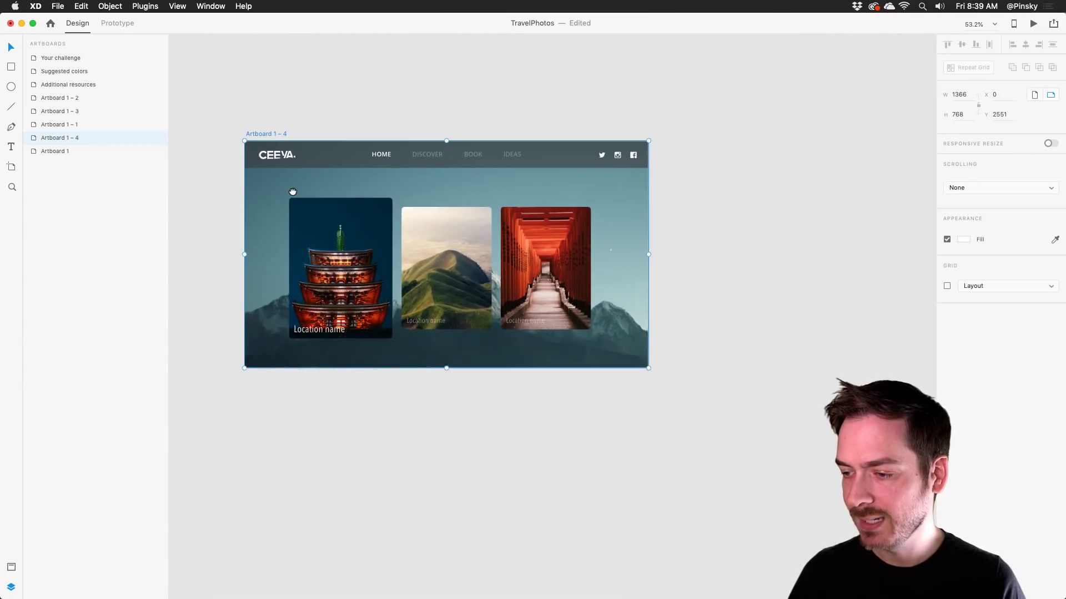
# Turn off responsive resize for the First photo group on the duplicated artboard and scale it proportionally to a width of 305.
pyautogui.click(316, 234)
pyautogui.click(315, 234)
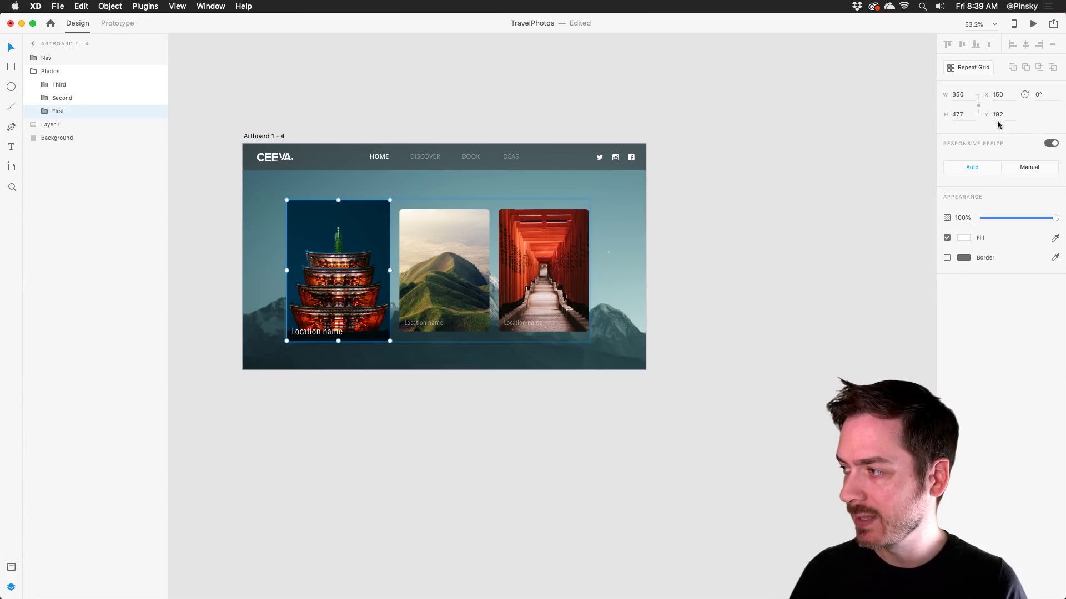
pyautogui.click(1051, 144)
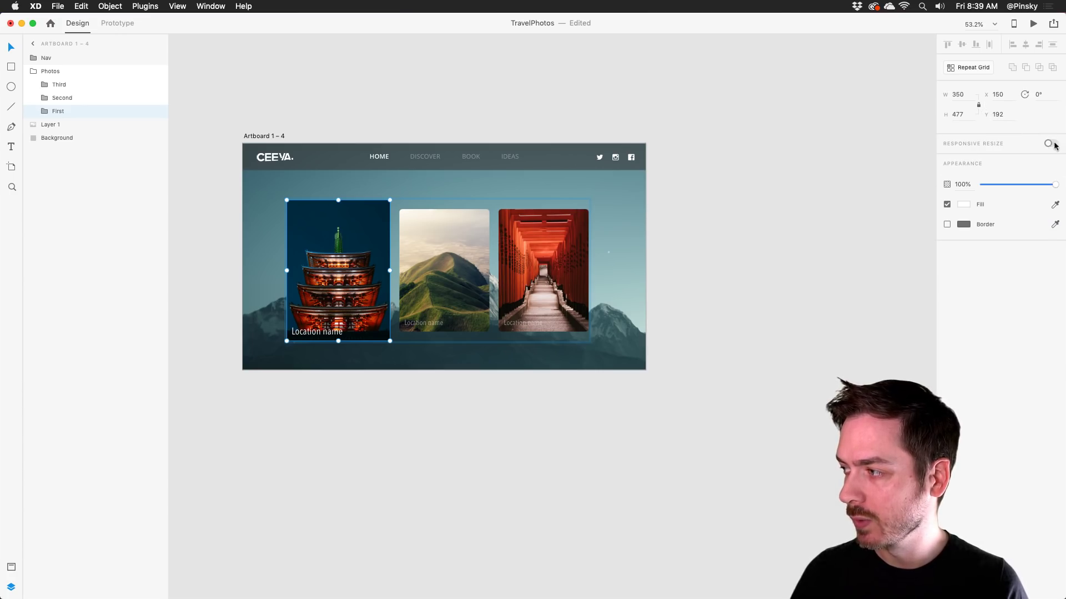
pyautogui.click(959, 97)
pyautogui.write('305')
pyautogui.press('Return')
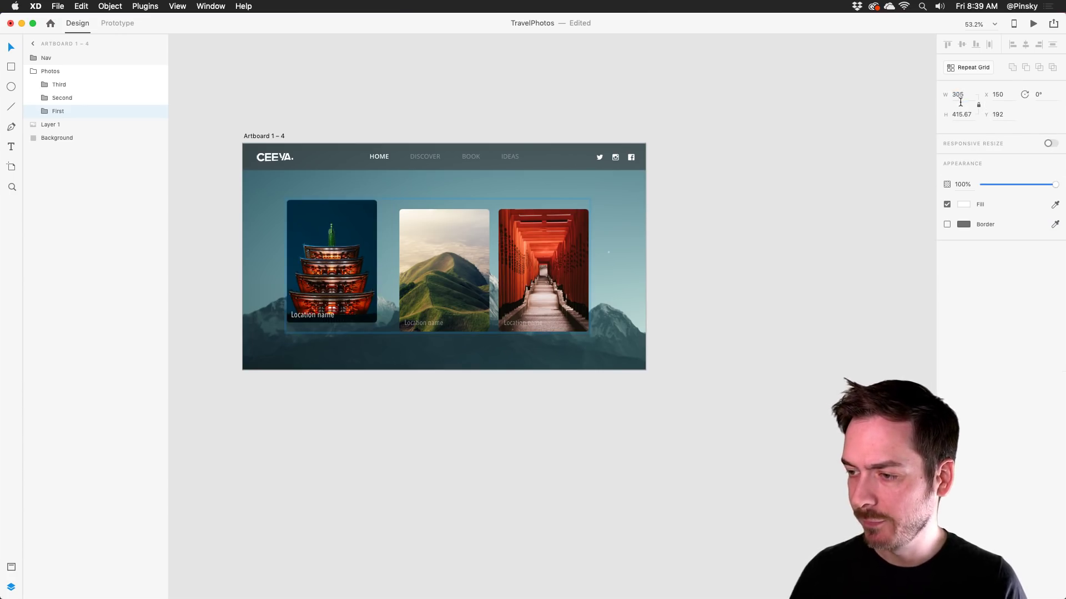
# Move the First photo group to X 195, Y 223 so it lines up with the other two photos.
pyautogui.moveTo(344, 224); pyautogui.dragTo(355, 225)
pyautogui.click(58, 71)
pyautogui.moveTo(471, 253); pyautogui.dragTo(470, 254)
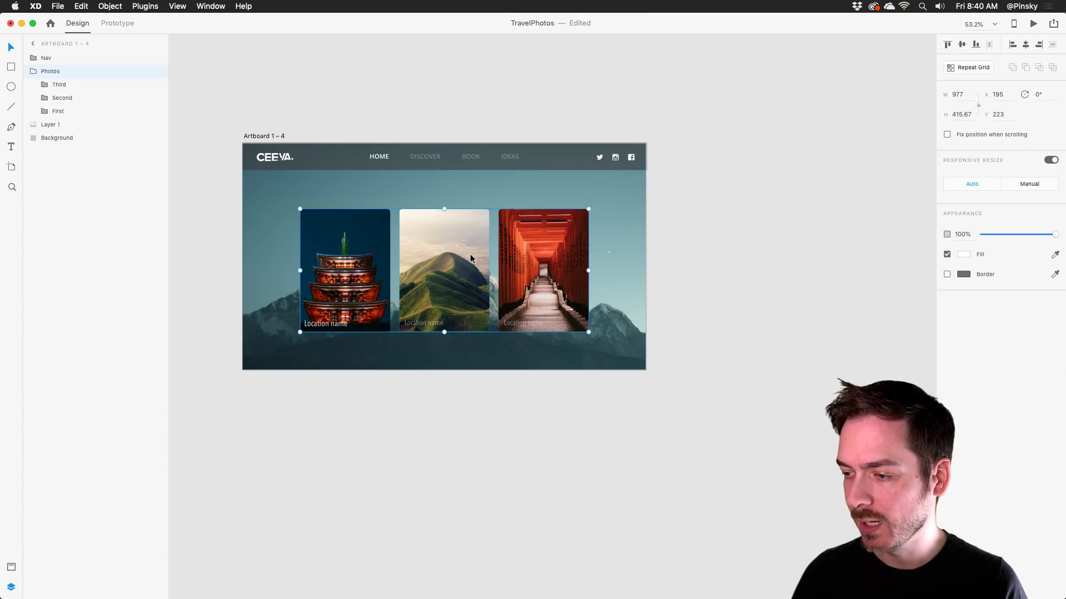
# Delete the Location name text from all three photos on the duplicated artboard.
pyautogui.scroll(2, 470, 254)
pyautogui.doubleClick(319, 332)
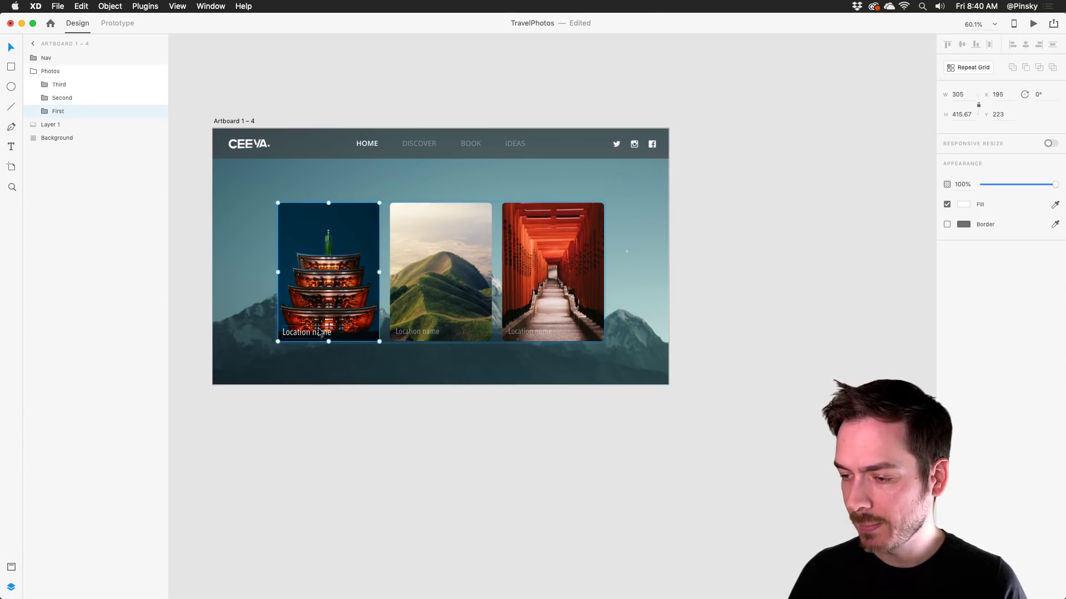
pyautogui.click(318, 333)
pyautogui.click(417, 332)
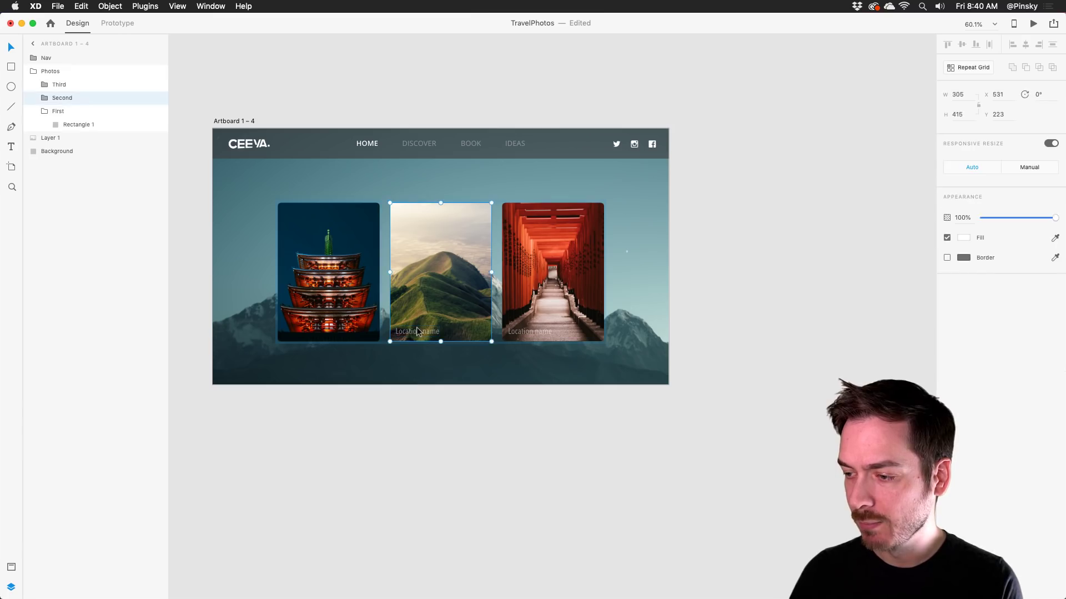
pyautogui.click(417, 331)
pyautogui.press('Delete')
pyautogui.click(535, 328)
pyautogui.click(535, 328)
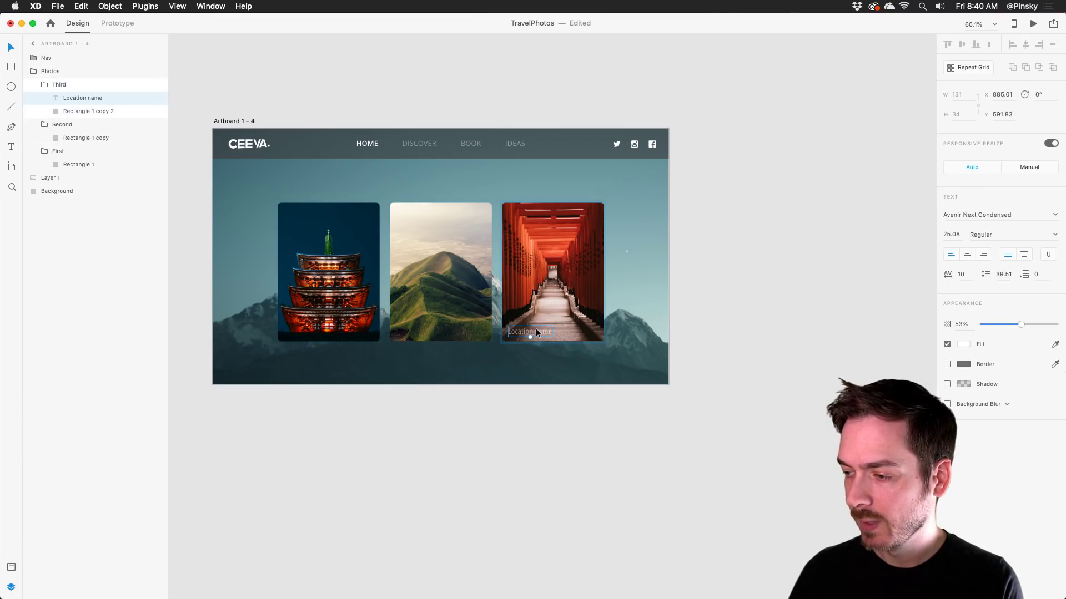
pyautogui.press('Delete')
# Switch to the hills photo in Photoshop and activate the Quick Selection Tool with a 90 px brush.
pyautogui.click(450, 300)
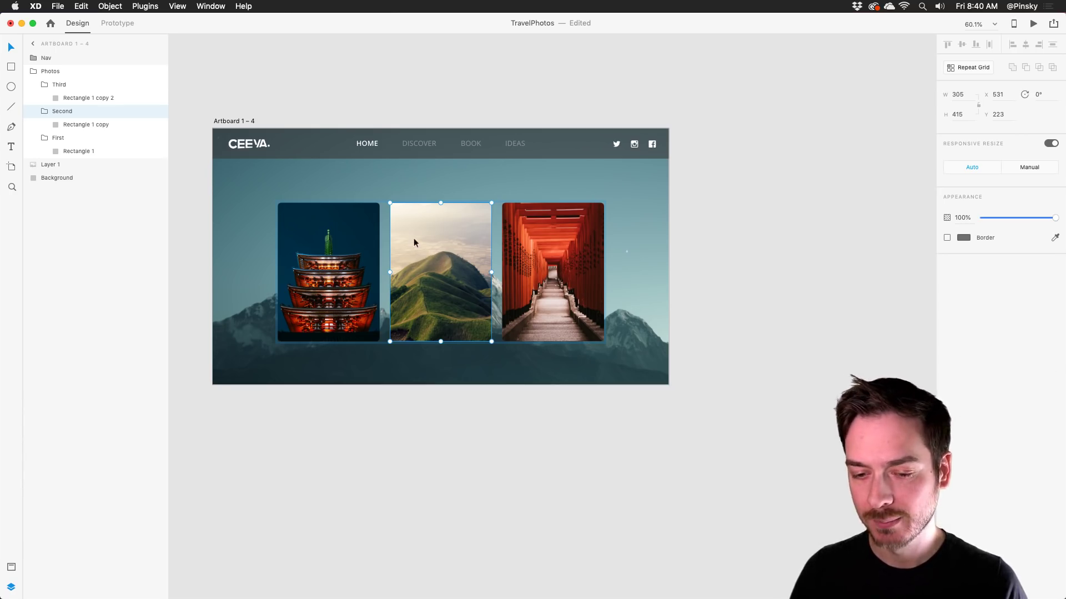
pyautogui.press('super+Tab')
pyautogui.click(625, 289)
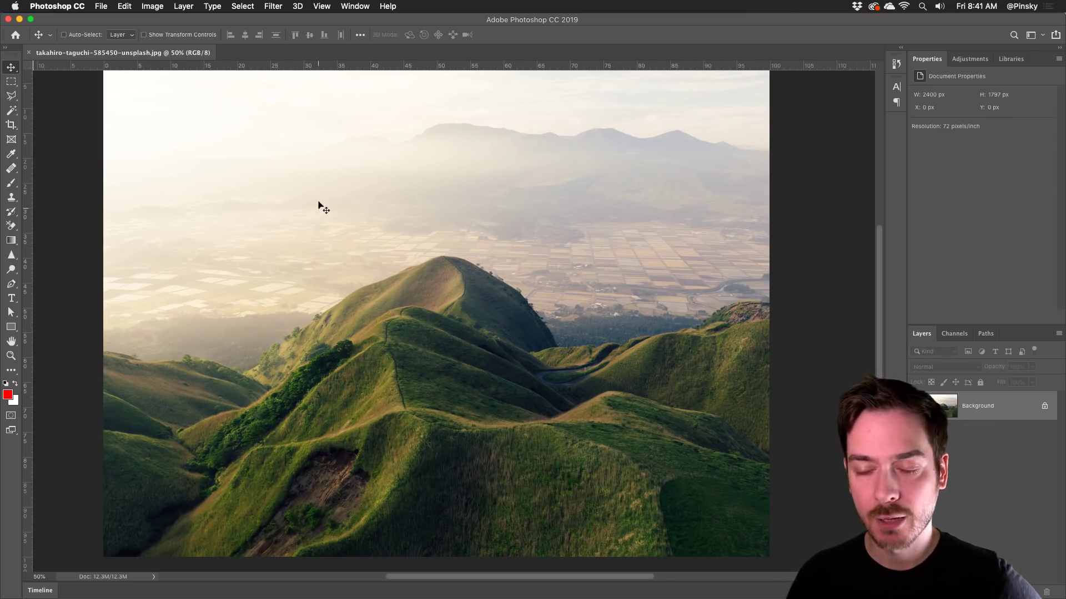
pyautogui.click(13, 110)
pyautogui.click(13, 111)
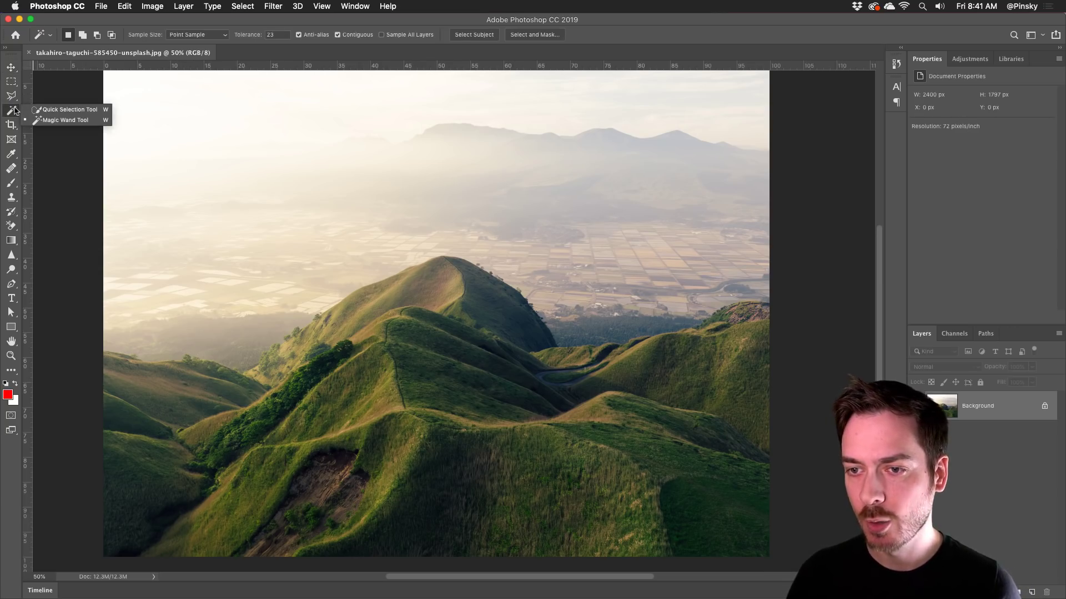
pyautogui.click(50, 111)
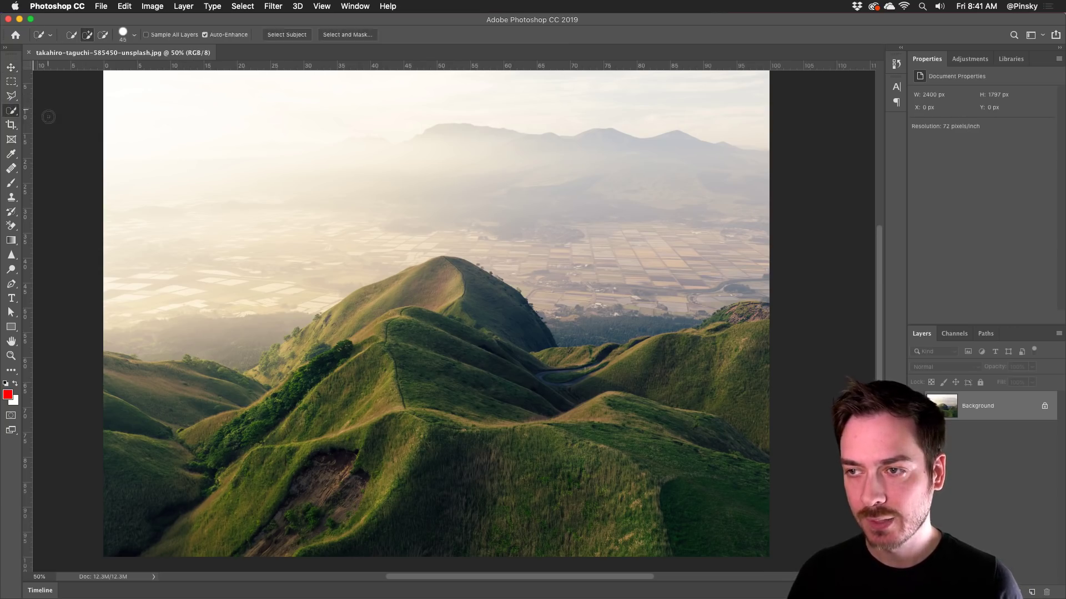
pyautogui.press(']')
pyautogui.press(']')
pyautogui.press(']')
pyautogui.press(']')
pyautogui.press(']')
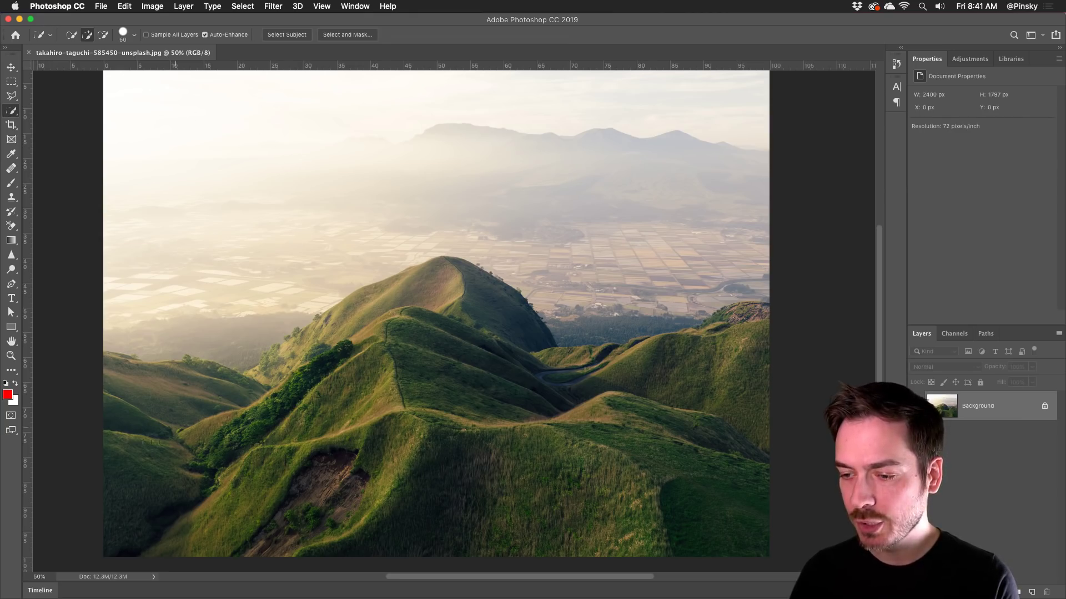
# Select the main hills with Select Subject instead of a painted selection, and add the missed hillside at the photo's left edge.
pyautogui.moveTo(143, 427)
pyautogui.mouseDown()
pyautogui.moveTo(222, 415)
pyautogui.moveTo(237, 444)
pyautogui.mouseUp()
pyautogui.press('super+d')
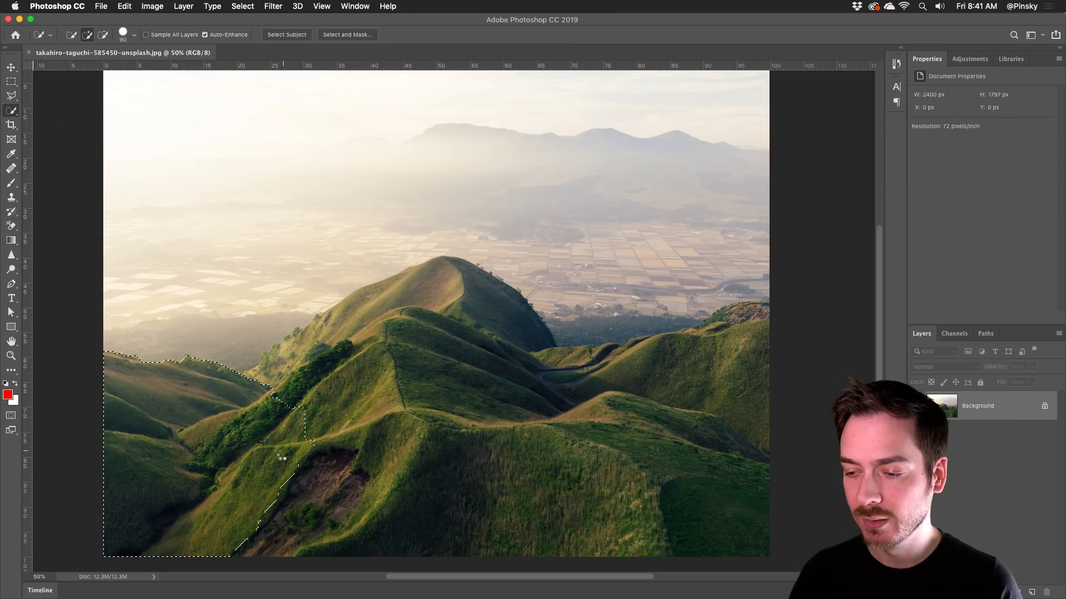
pyautogui.click(284, 34)
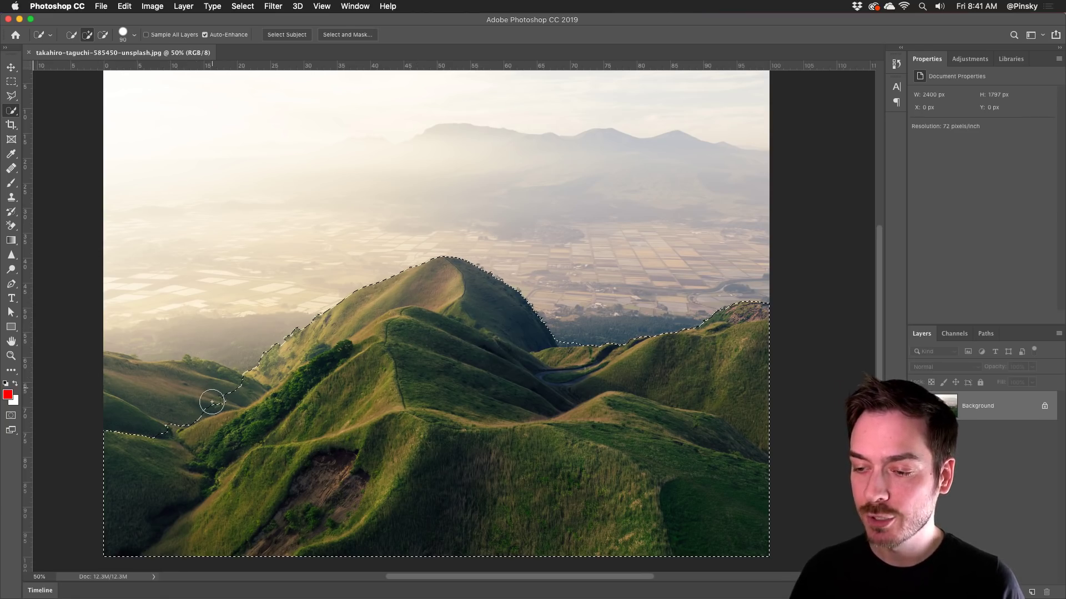
pyautogui.moveTo(200, 404)
pyautogui.mouseDown()
pyautogui.moveTo(156, 399)
pyautogui.moveTo(151, 386)
pyautogui.moveTo(184, 395)
pyautogui.mouseUp()
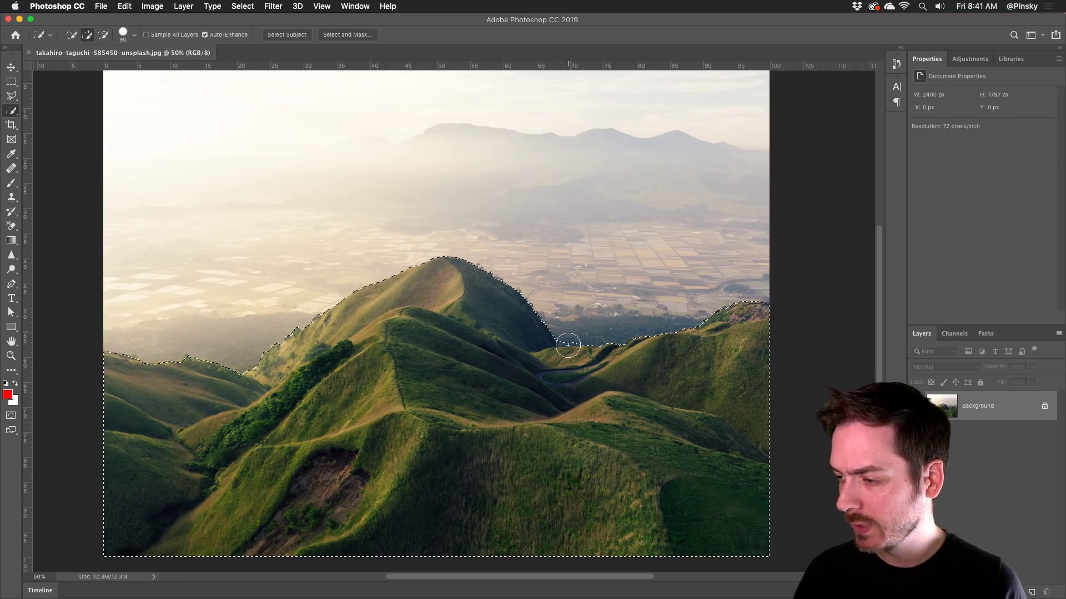
# Examine the hill selection's edge along the whole ridgeline up close, with the selection brush reduced to 50 px.
pyautogui.scroll(3, 567, 345)
pyautogui.press('[')
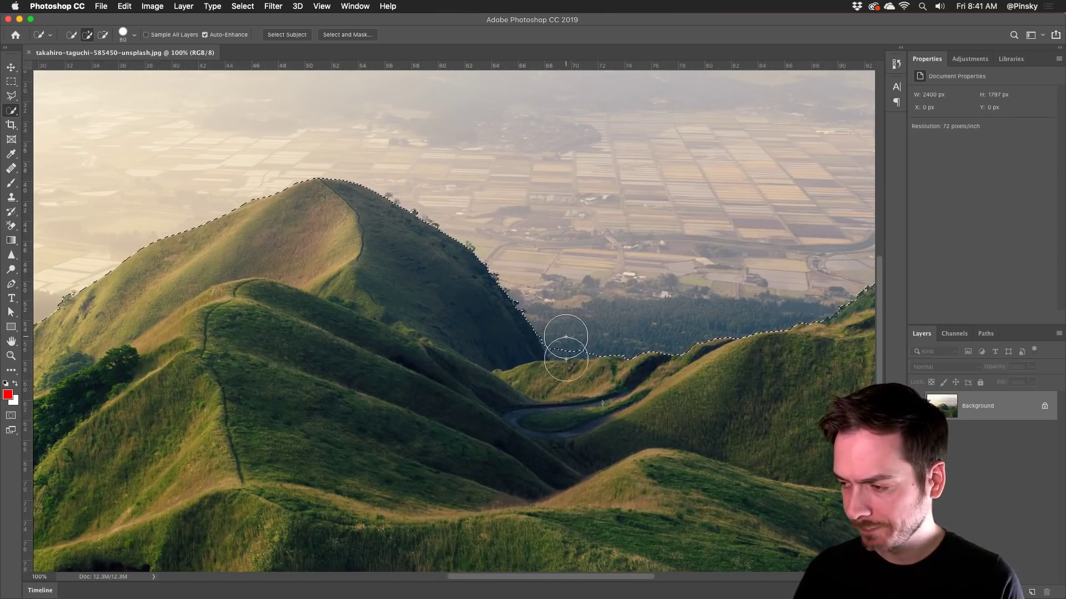
pyautogui.press('[')
pyautogui.press('[')
pyautogui.press('[')
pyautogui.press('alt')
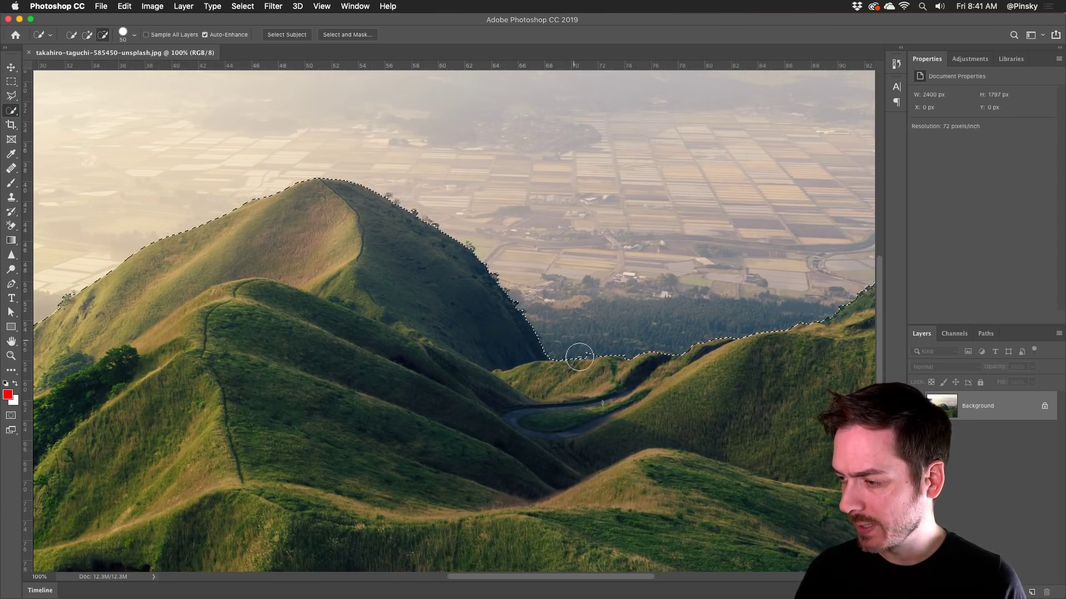
pyautogui.moveTo(647, 344); pyautogui.dragTo(459, 368)
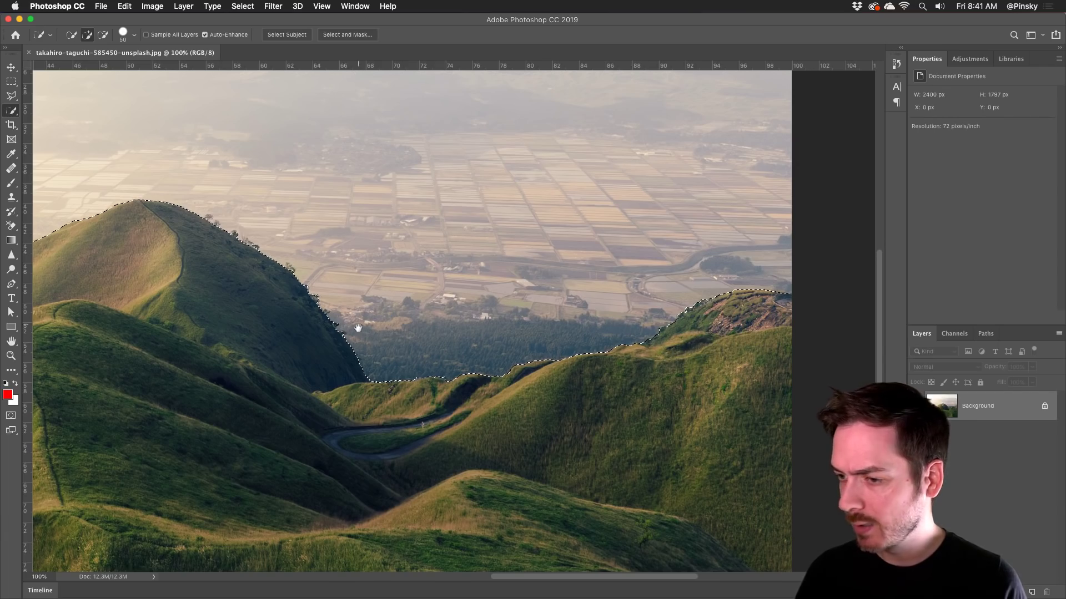
pyautogui.moveTo(358, 328); pyautogui.dragTo(571, 316)
pyautogui.moveTo(364, 302); pyautogui.dragTo(521, 278)
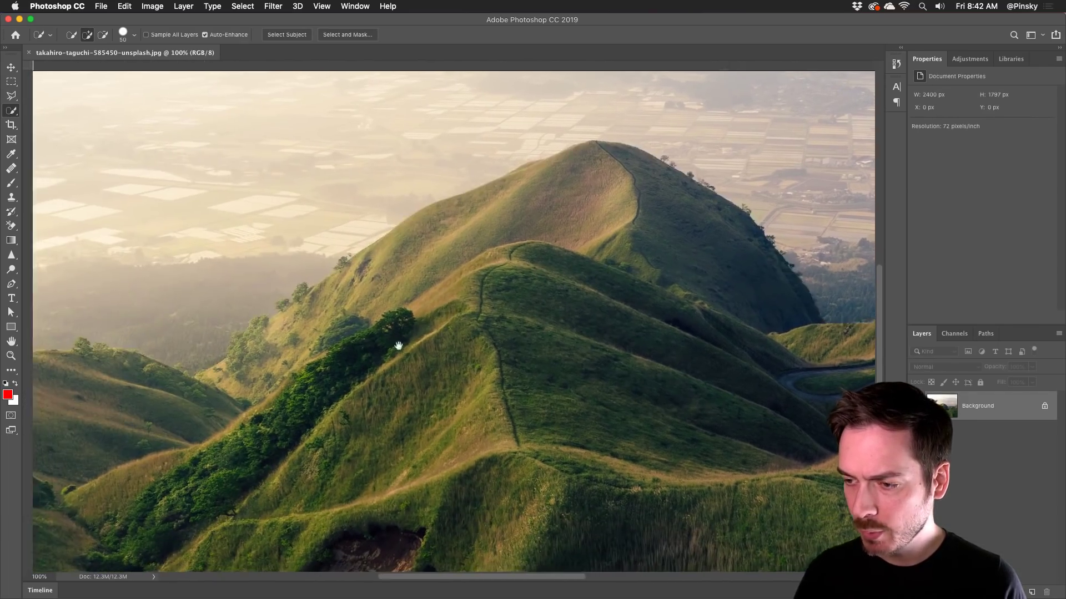
pyautogui.moveTo(398, 346); pyautogui.dragTo(459, 324)
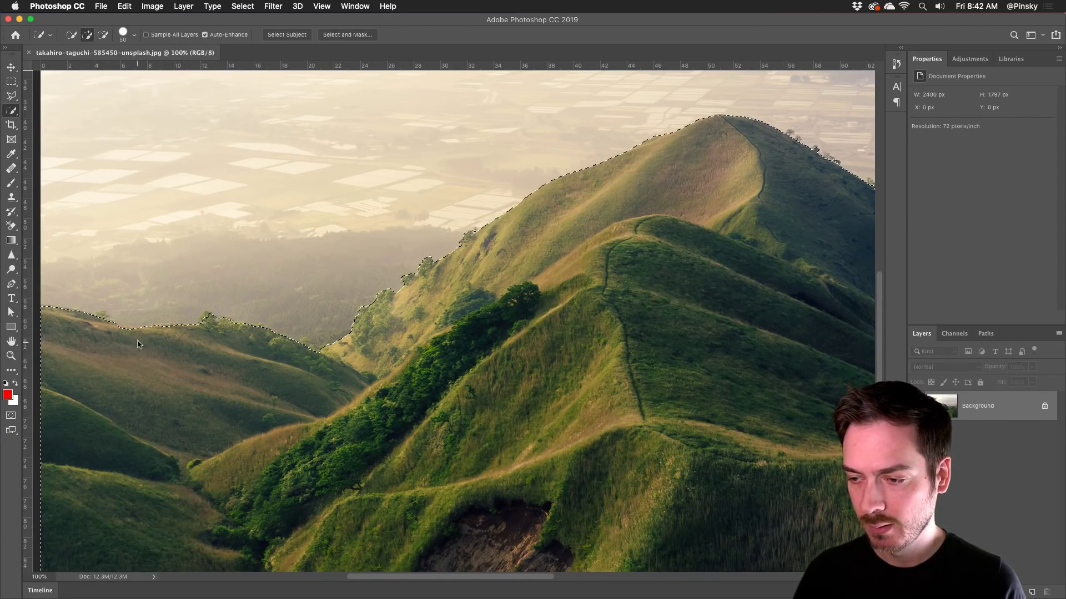
# Refine the hill selection in Select and Mask with an edge detection radius of 5 px.
pyautogui.press('super+alt+r')
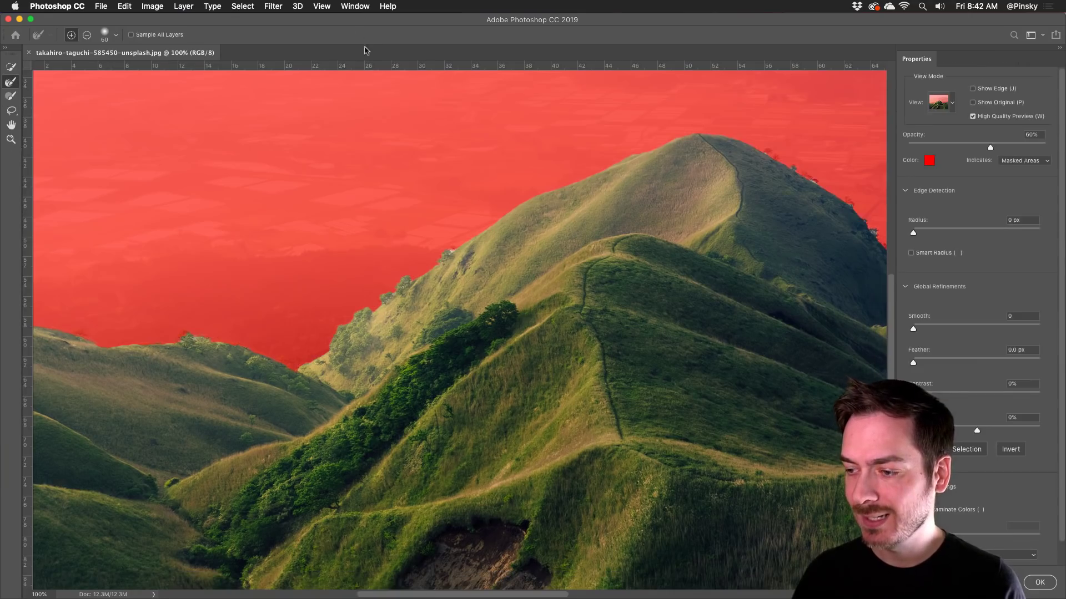
pyautogui.moveTo(447, 233); pyautogui.dragTo(381, 255)
pyautogui.moveTo(638, 264); pyautogui.dragTo(350, 202)
pyautogui.moveTo(958, 236); pyautogui.dragTo(948, 231)
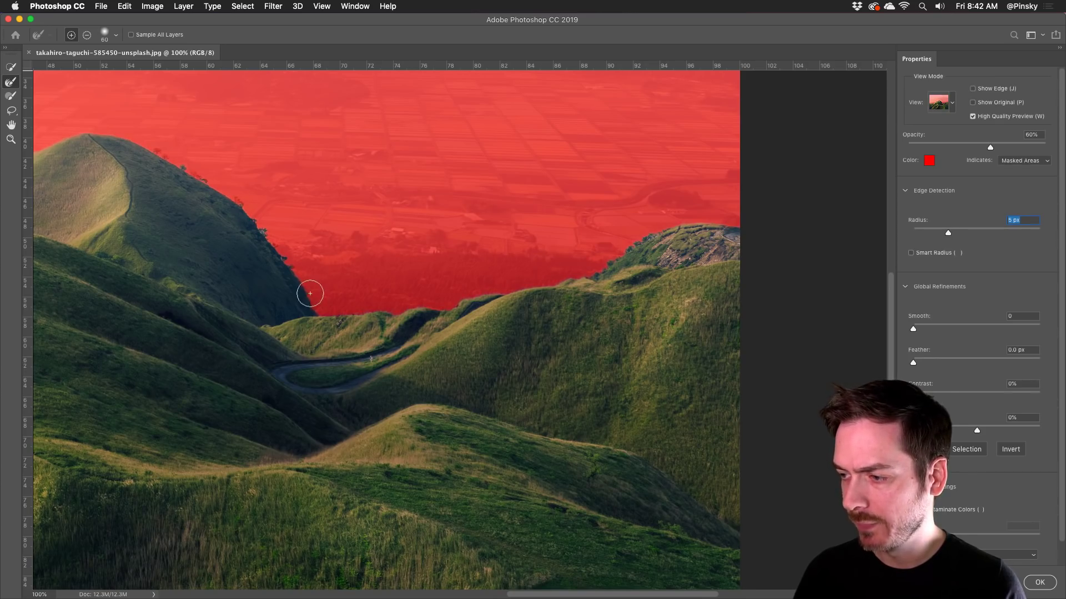
# Check the refined ridgeline edges and output the hills to a new layer with a layer mask.
pyautogui.moveTo(295, 292); pyautogui.dragTo(431, 273)
pyautogui.moveTo(55, 298); pyautogui.dragTo(561, 244)
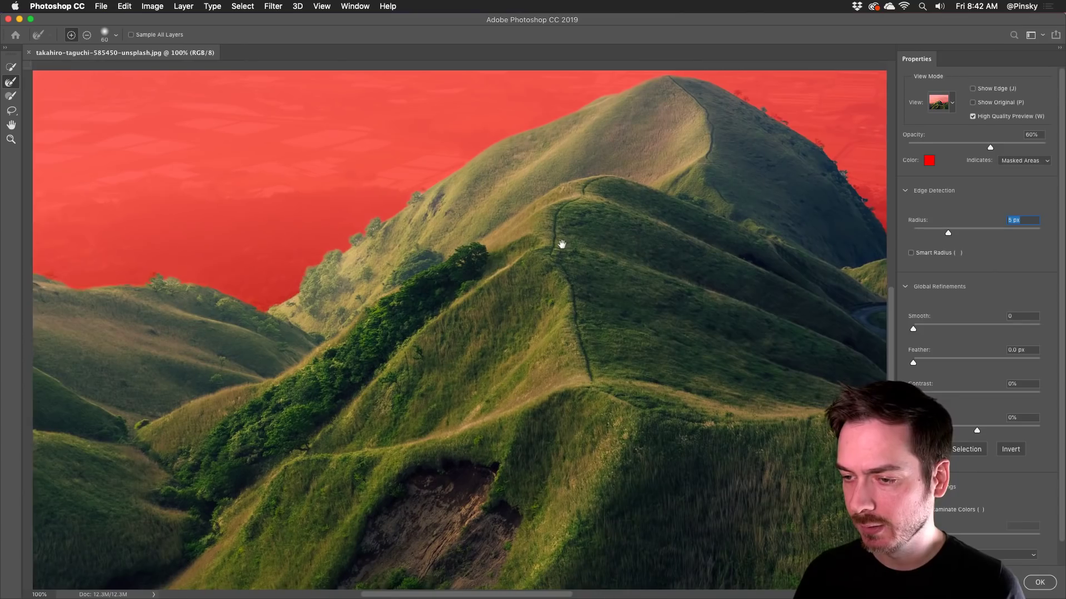
pyautogui.moveTo(189, 287); pyautogui.dragTo(368, 276)
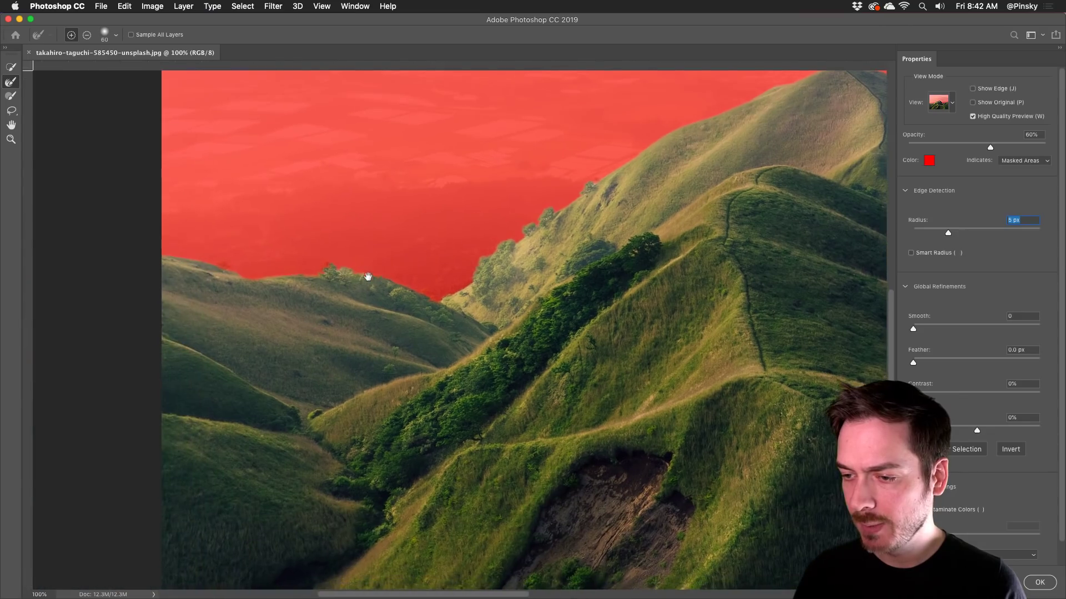
pyautogui.moveTo(482, 278); pyautogui.dragTo(298, 304)
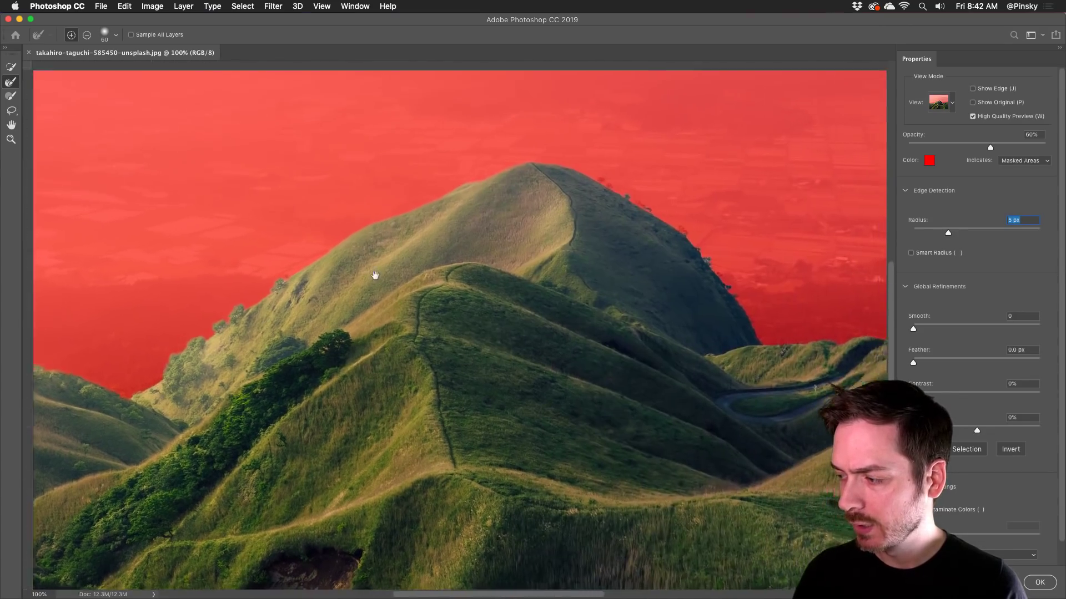
pyautogui.press('super+r')
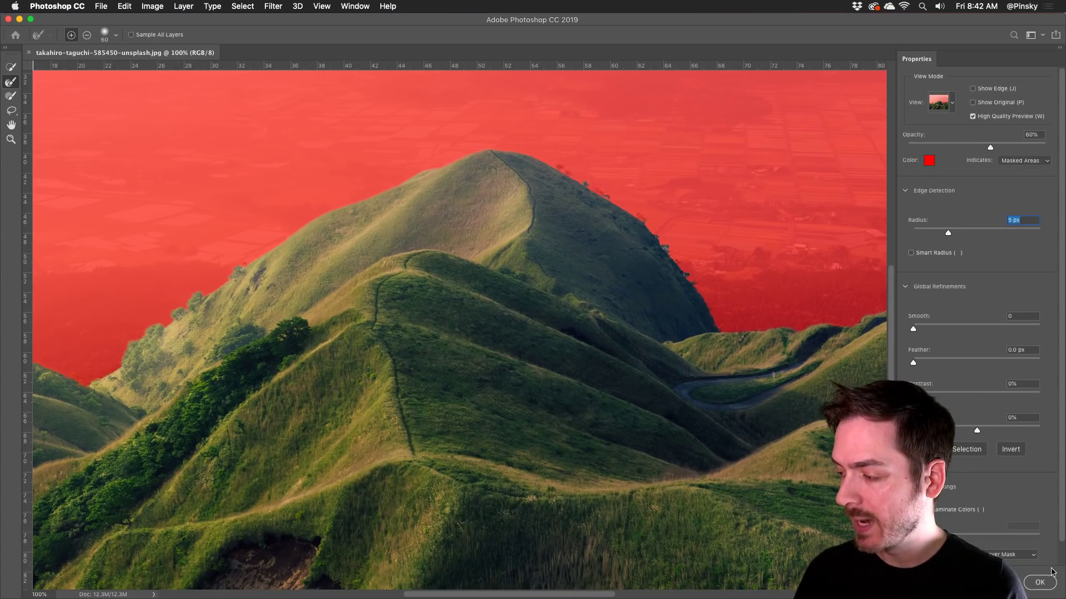
pyautogui.click(1039, 582)
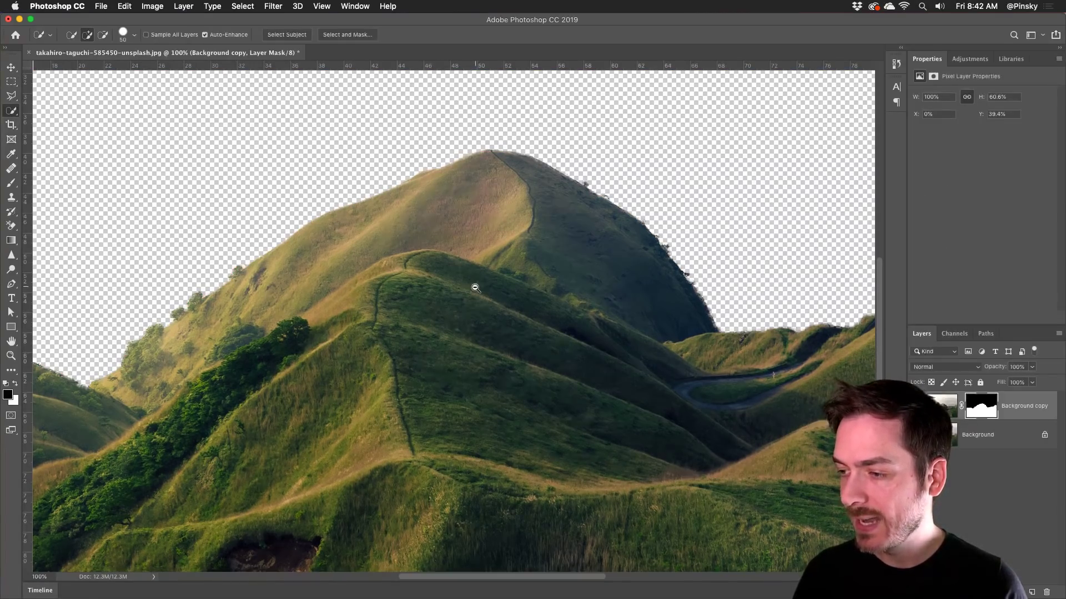
# Add a Hue/Saturation adjustment layer above the masked hills with Saturation at +18.
pyautogui.keyDown('alt'); pyautogui.click(492, 290); pyautogui.keyUp('alt')
pyautogui.keyDown('alt'); pyautogui.click(492, 290); pyautogui.keyUp('alt')
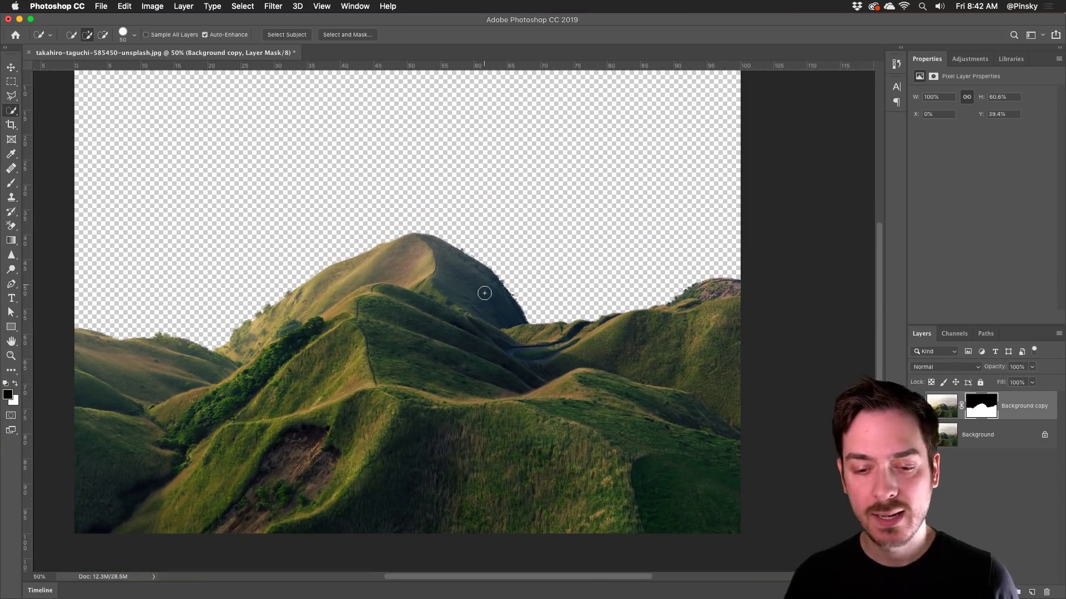
pyautogui.press('v')
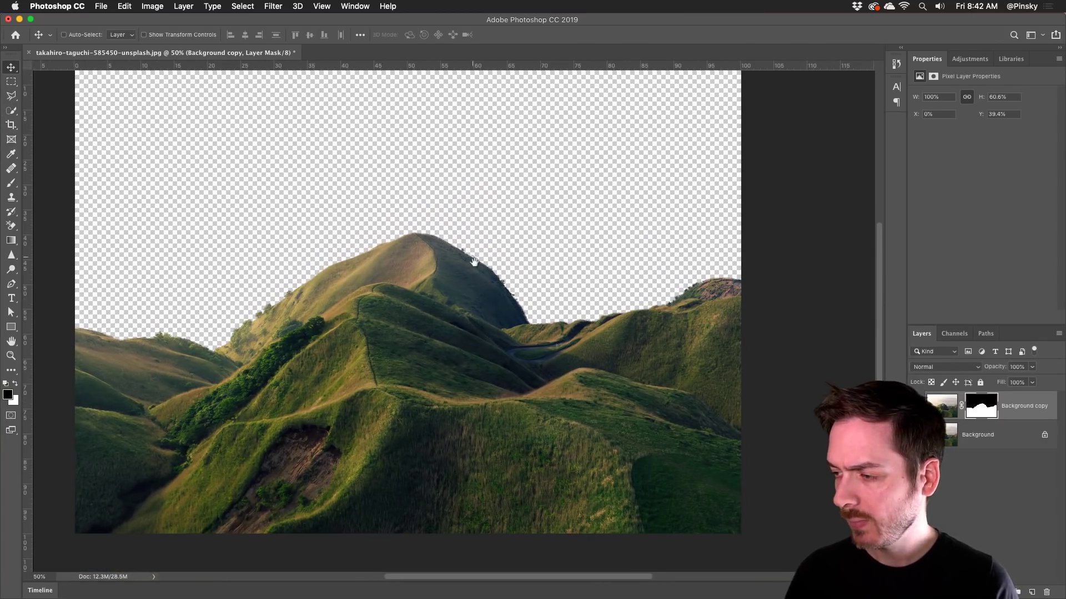
pyautogui.scroll(2, 475, 262)
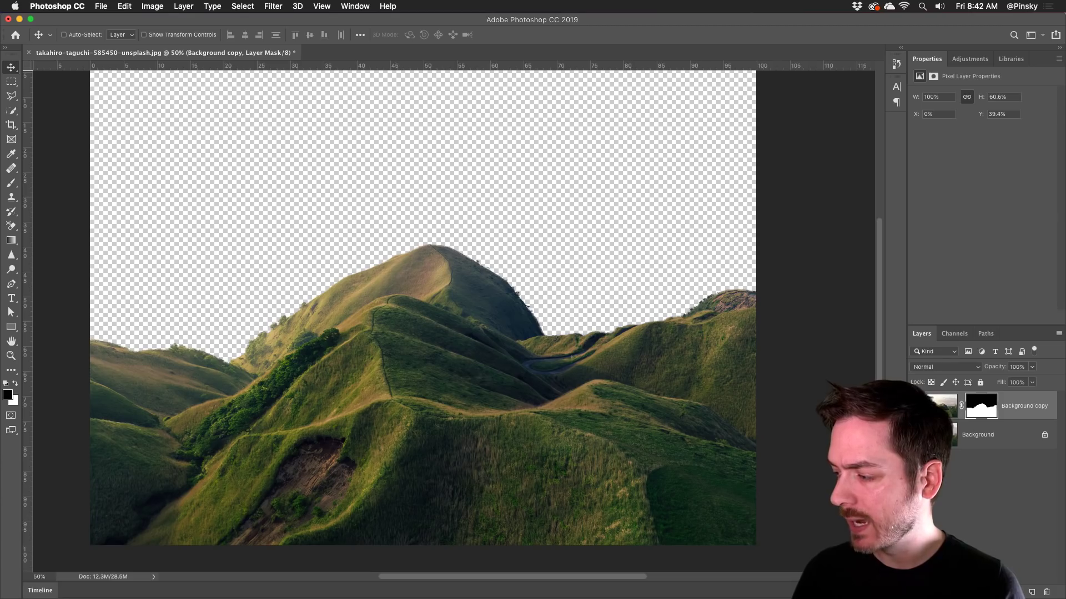
pyautogui.click(1002, 593)
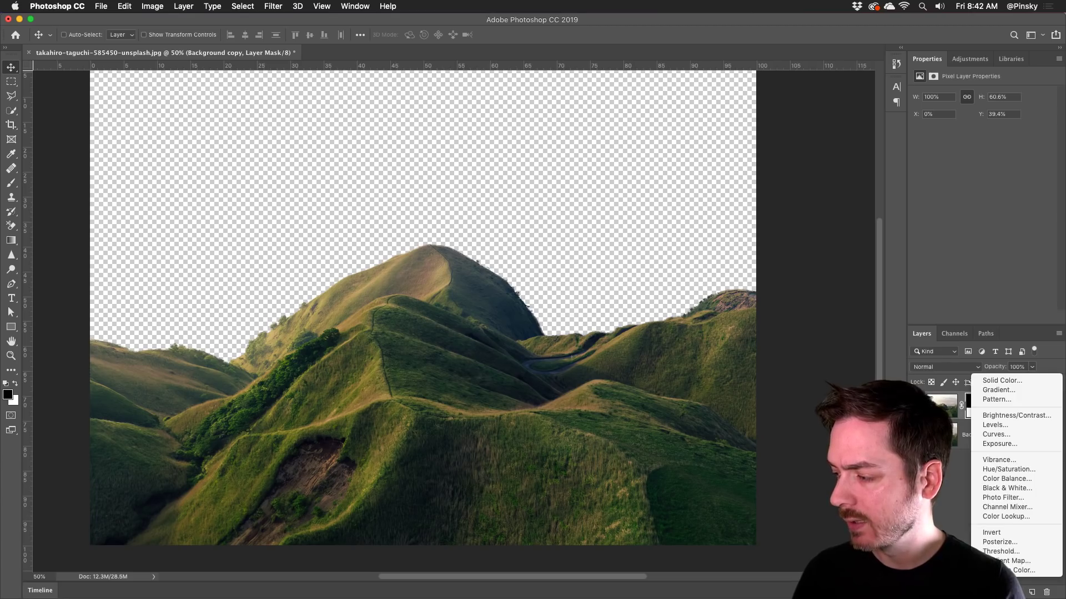
pyautogui.click(1001, 469)
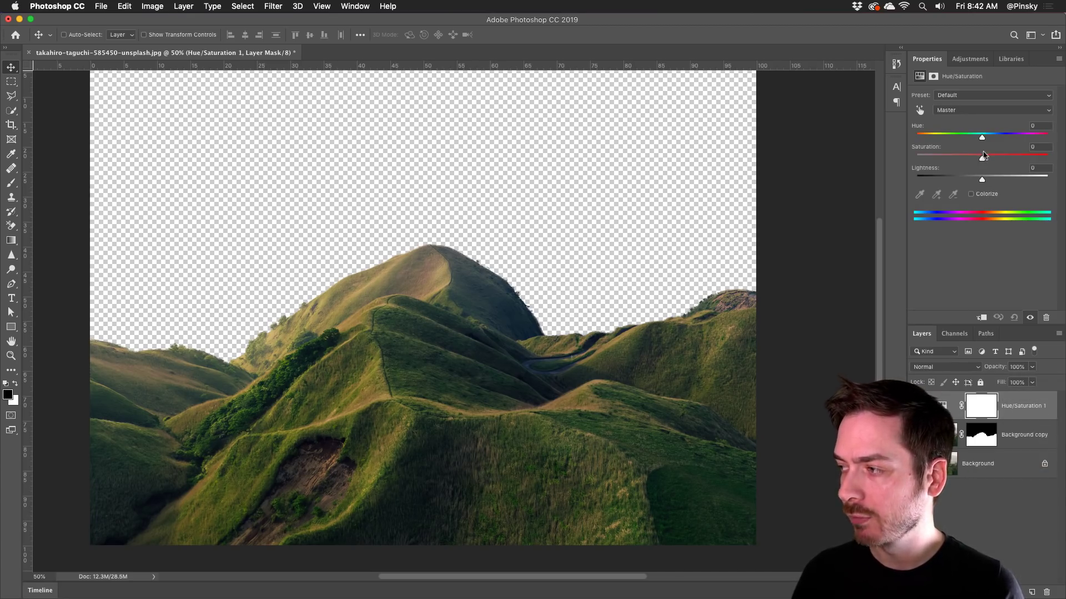
pyautogui.moveTo(983, 157); pyautogui.dragTo(997, 160)
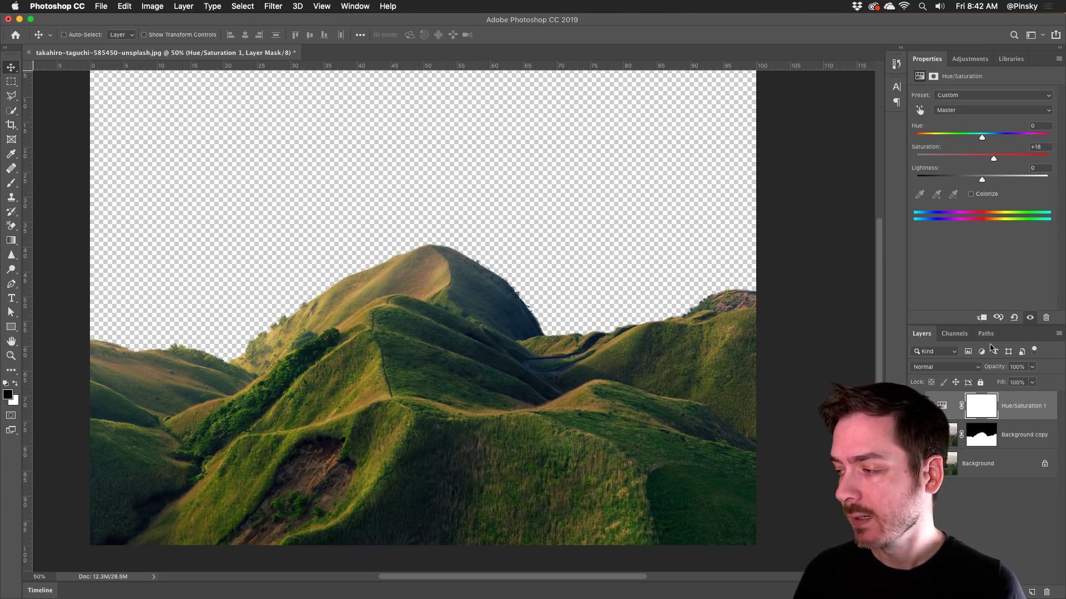
# Open the World is Waiting library and try to add the Hue/Saturation and masked hills layers to it together.
pyautogui.click(1011, 59)
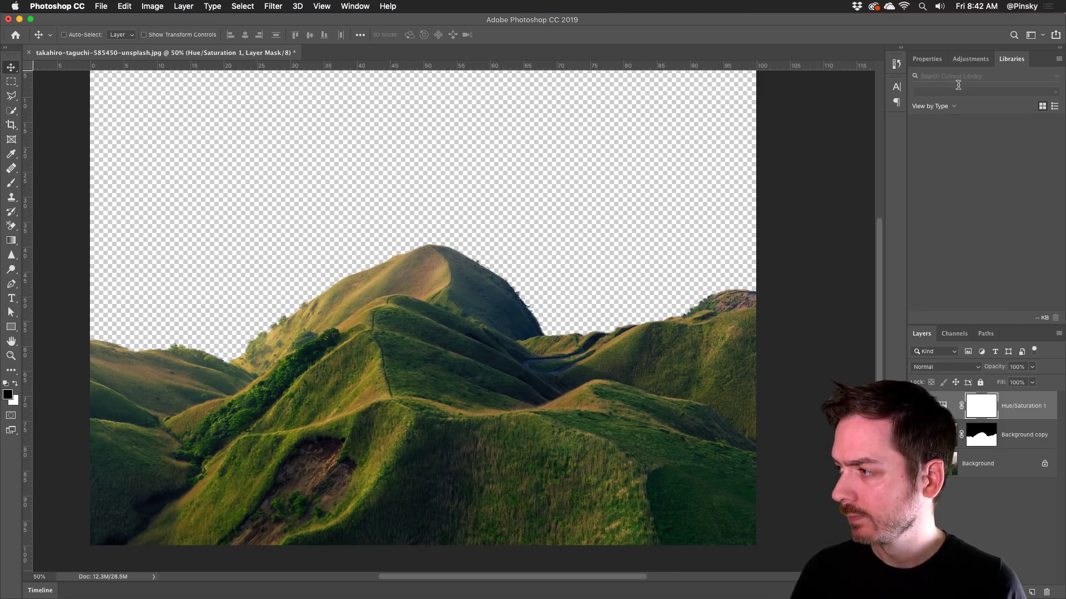
pyautogui.click(958, 97)
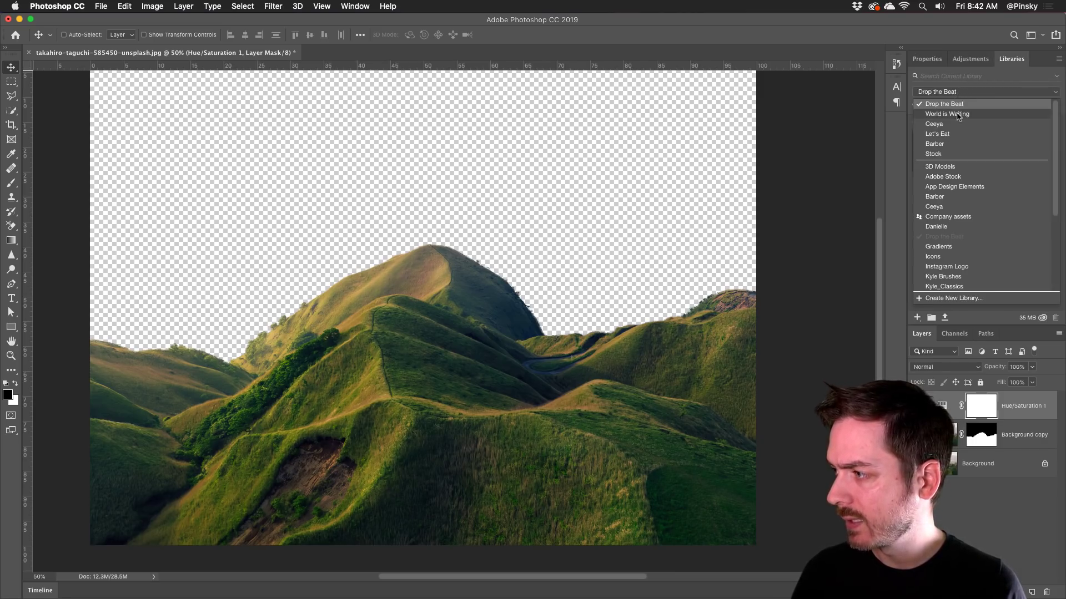
pyautogui.click(957, 116)
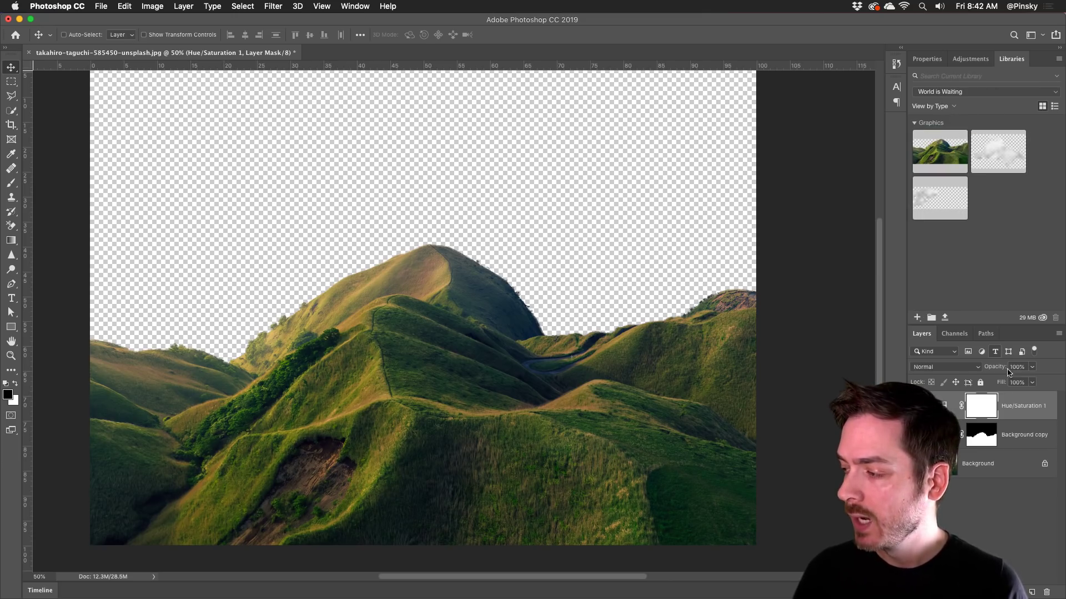
pyautogui.click(1023, 433)
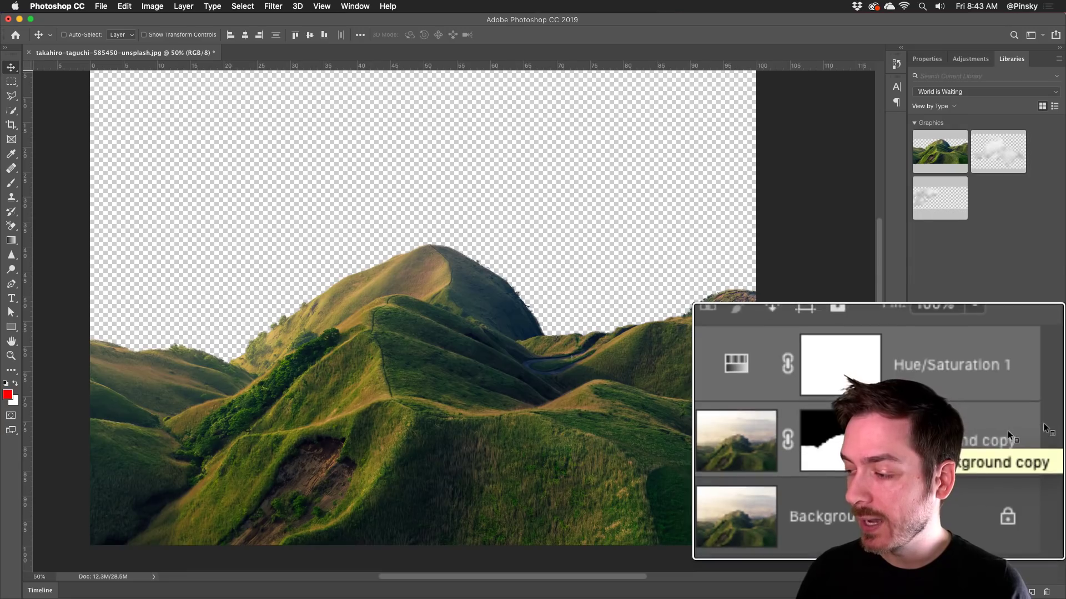
pyautogui.moveTo(1044, 436); pyautogui.dragTo(1009, 286)
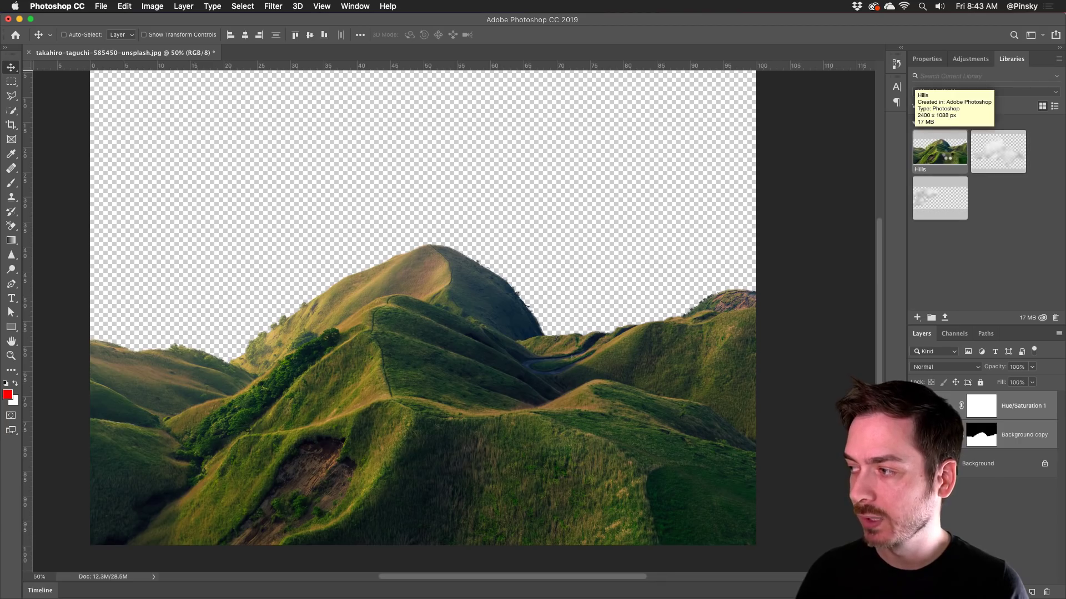
# Open the Hills library graphic, check its Hue/Saturation layer by toggling it off and on, and close it without saving.
pyautogui.doubleClick(949, 155)
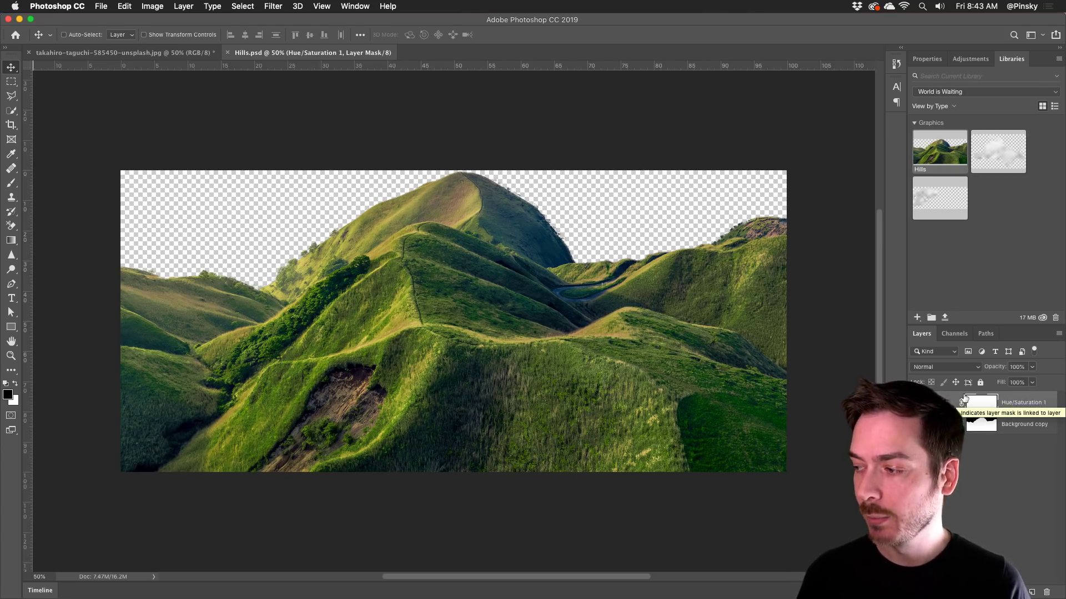
pyautogui.click(917, 403)
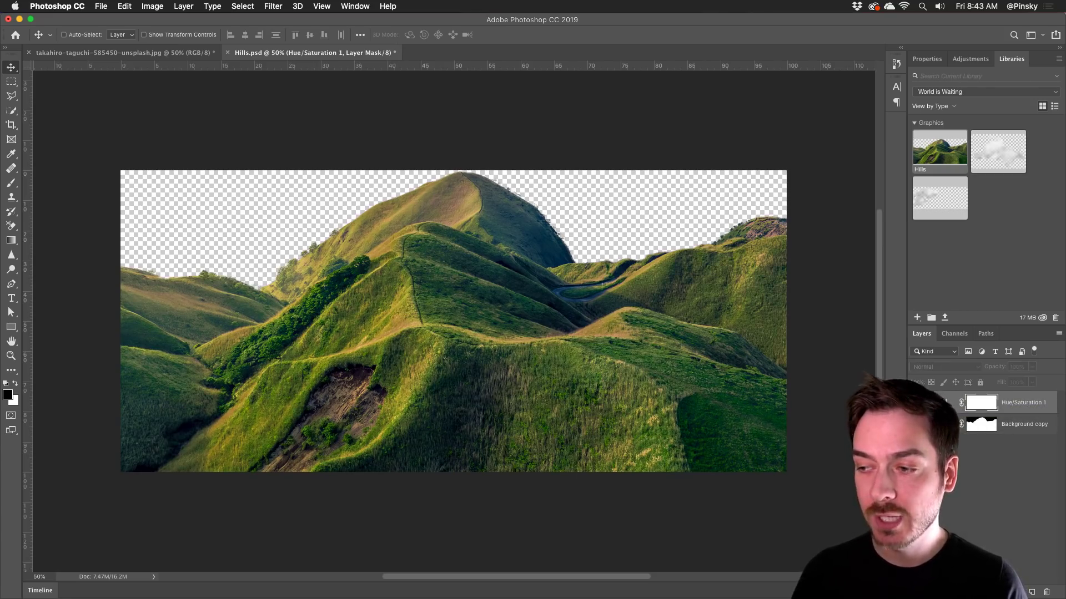
pyautogui.click(917, 403)
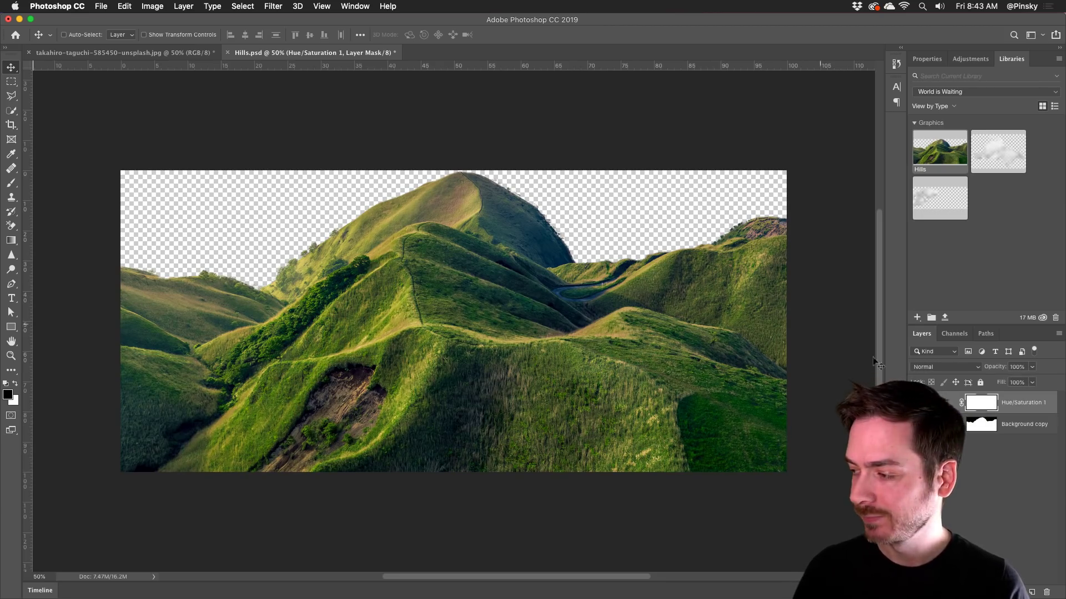
pyautogui.press('super+w')
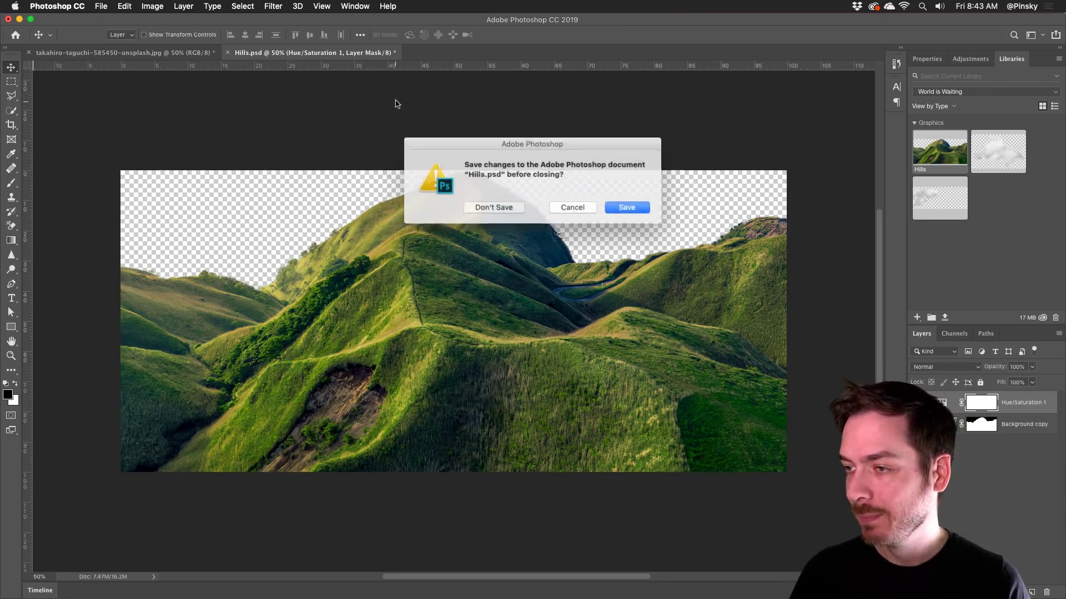
pyautogui.click(505, 205)
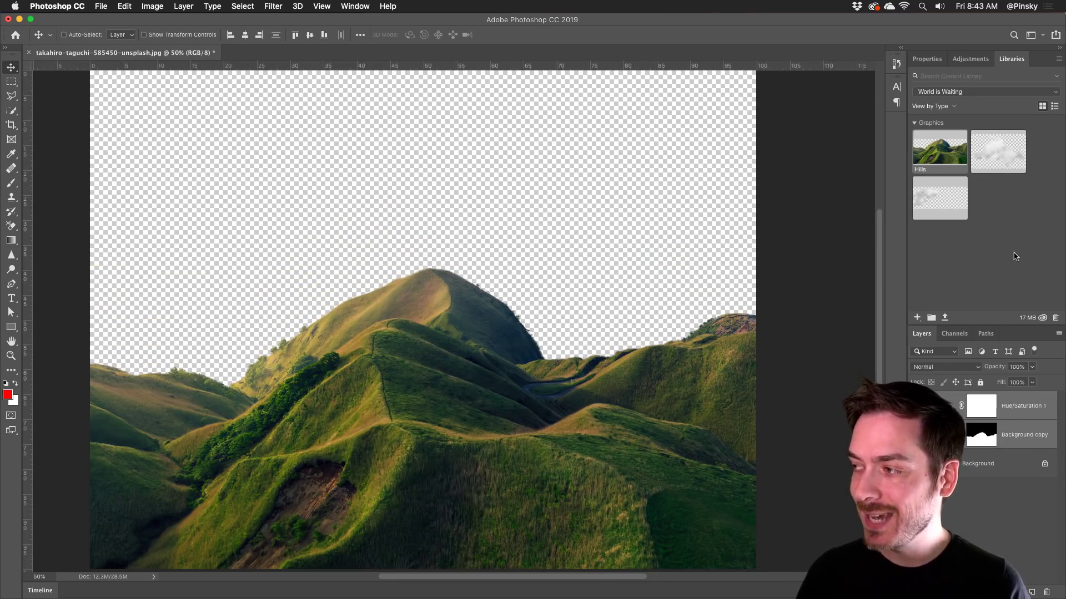
# Switch to Adobe XD and place the Hills graphic from the World is Waiting Creative Cloud library onto the artboard.
pyautogui.press('super+Tab')
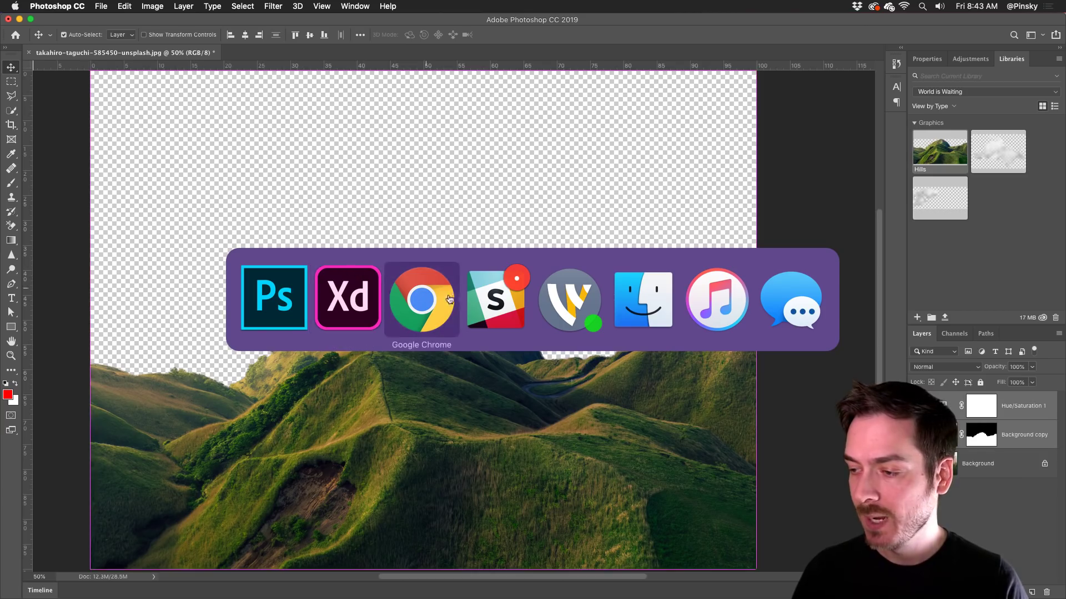
pyautogui.click(374, 304)
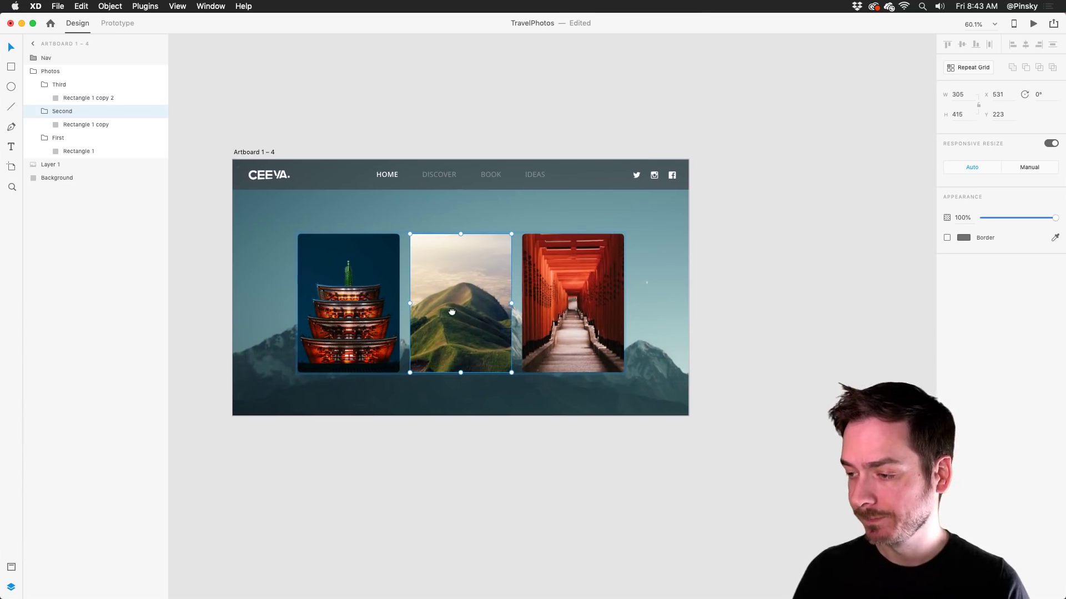
pyautogui.click(81, 6)
pyautogui.moveTo(59, 6)
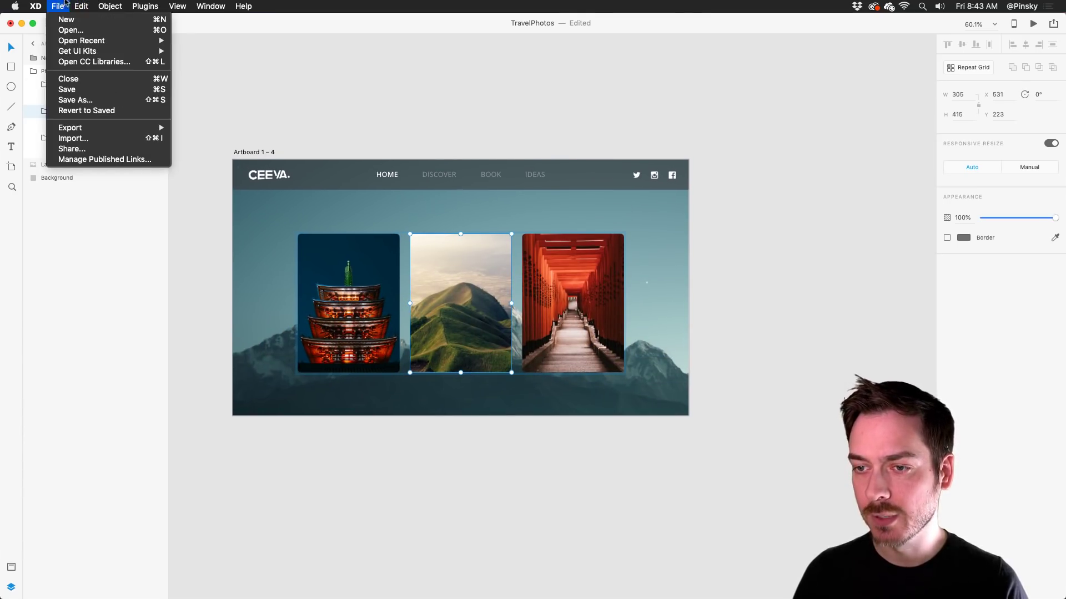
pyautogui.click(78, 62)
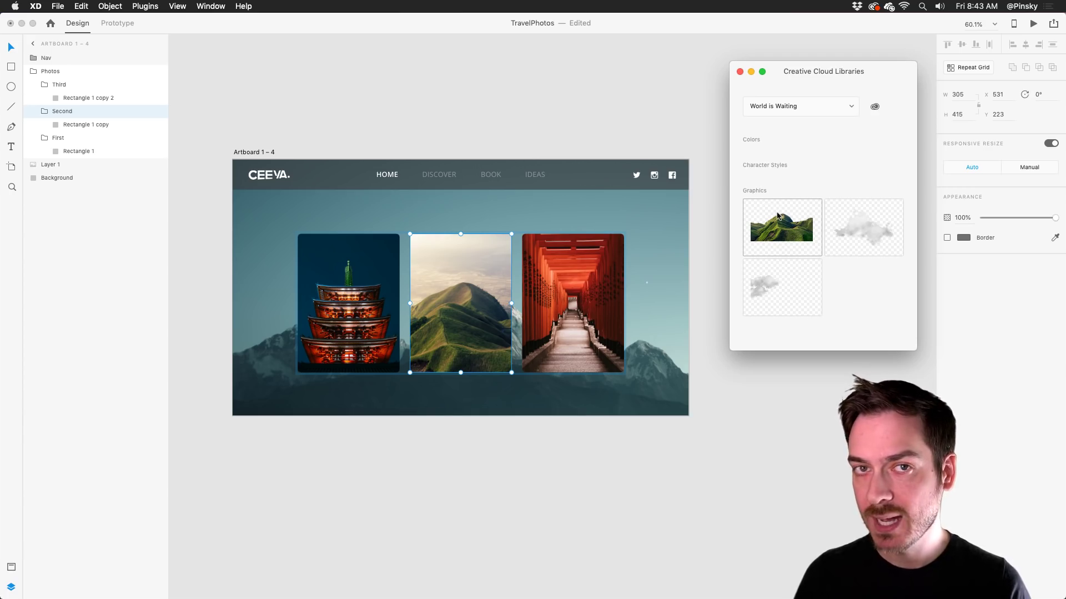
pyautogui.moveTo(784, 220); pyautogui.dragTo(649, 379)
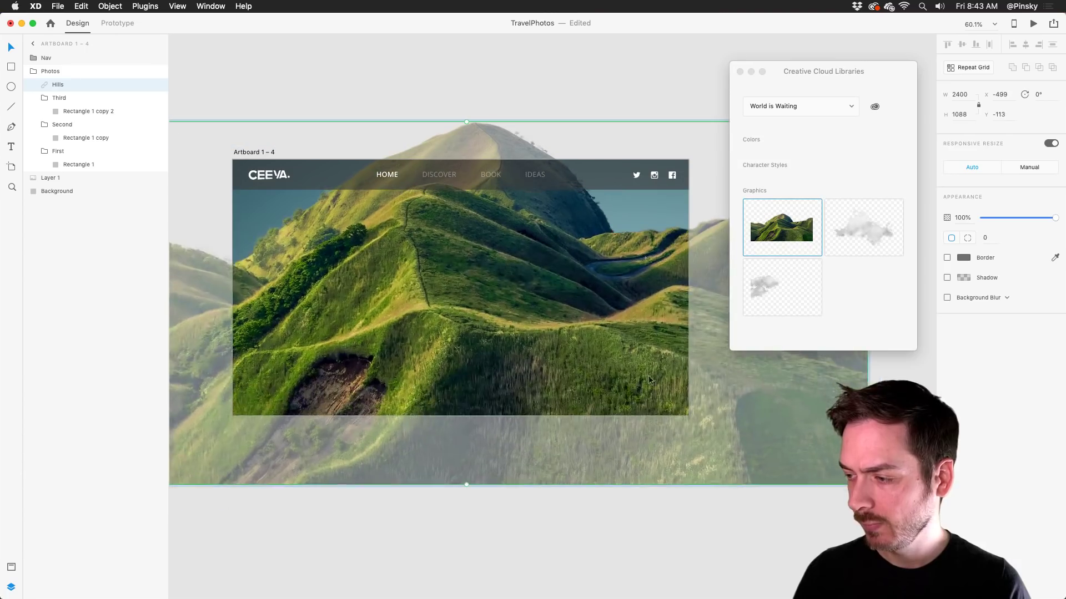
# Scale the Hills graphic down to about 1503 x 681 and position it over the artboard's lower part at about X -90, Y 264.
pyautogui.moveTo(868, 485); pyautogui.dragTo(604, 366)
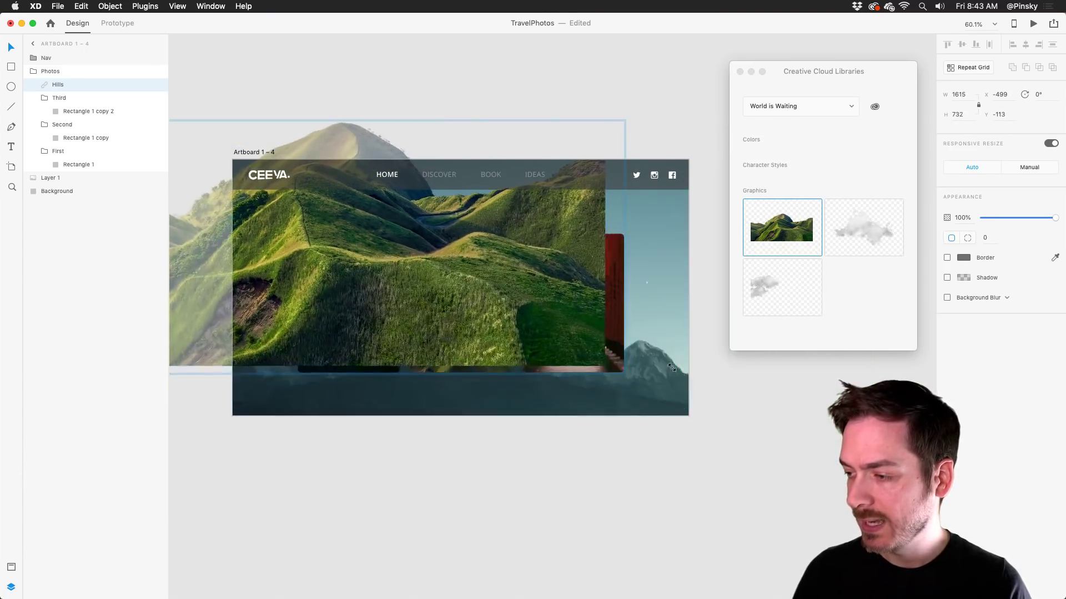
pyautogui.moveTo(450, 302); pyautogui.dragTo(568, 359)
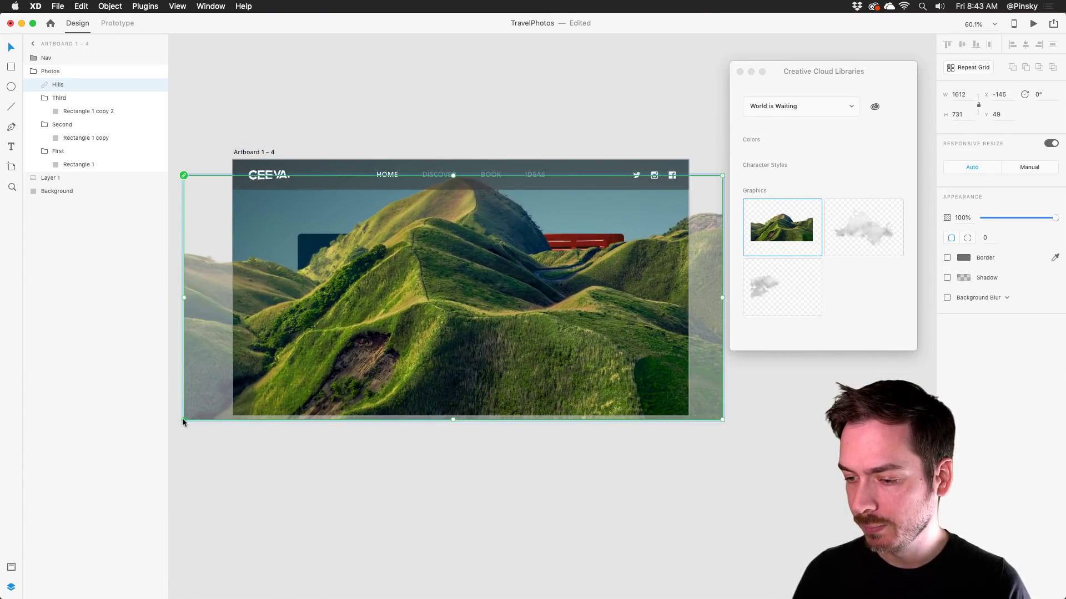
pyautogui.moveTo(184, 421); pyautogui.dragTo(218, 404)
pyautogui.moveTo(471, 283); pyautogui.dragTo(469, 336)
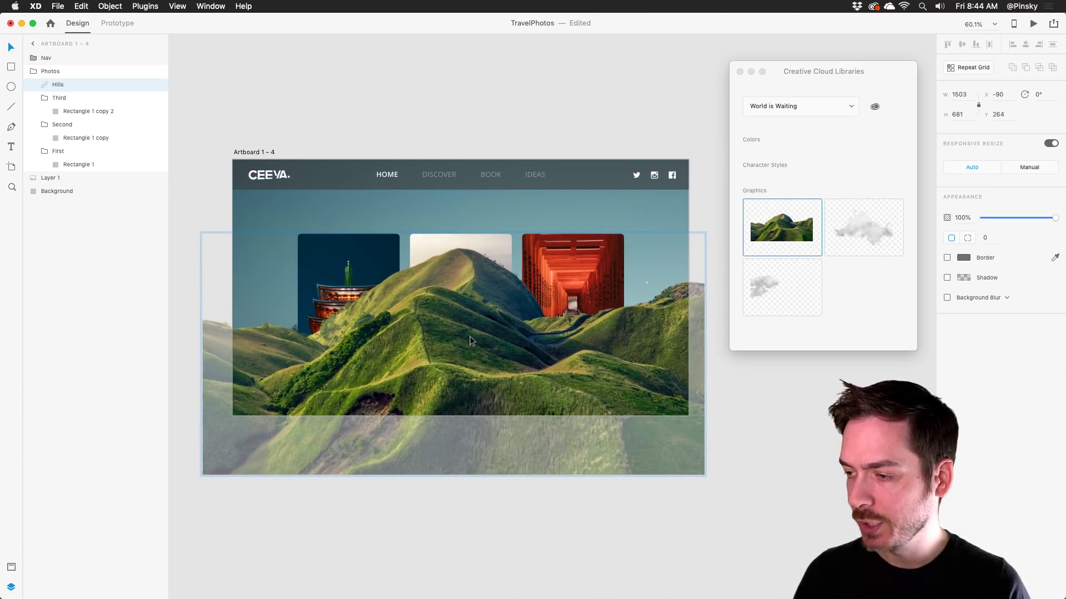
pyautogui.moveTo(819, 73); pyautogui.dragTo(891, 57)
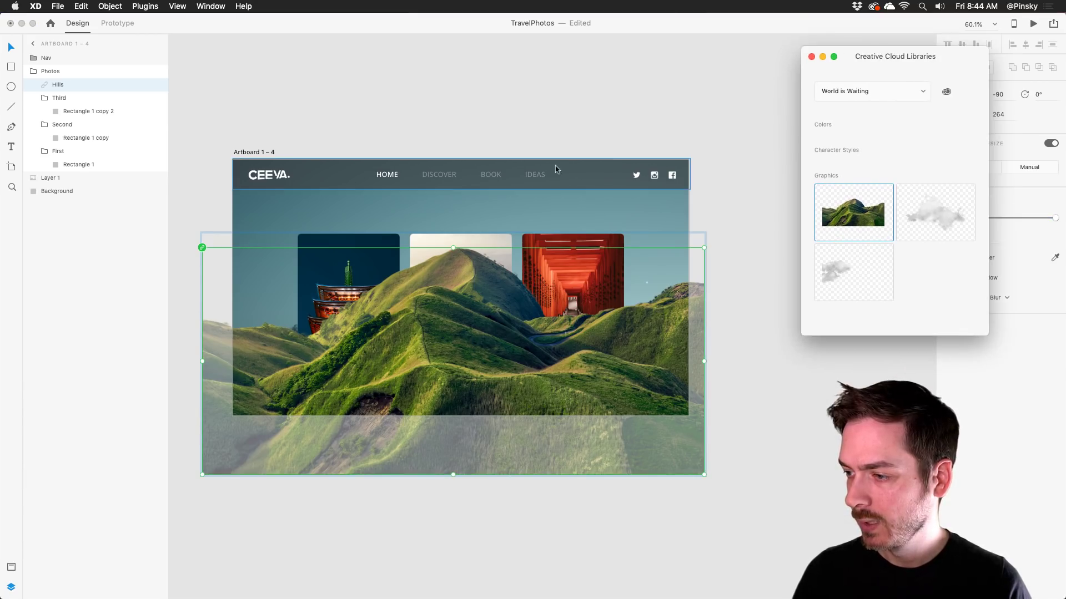
# Bring the original takahiro-taguchi-585450-unsplash photo from Finder into the artboard.
pyautogui.press('super+Tab')
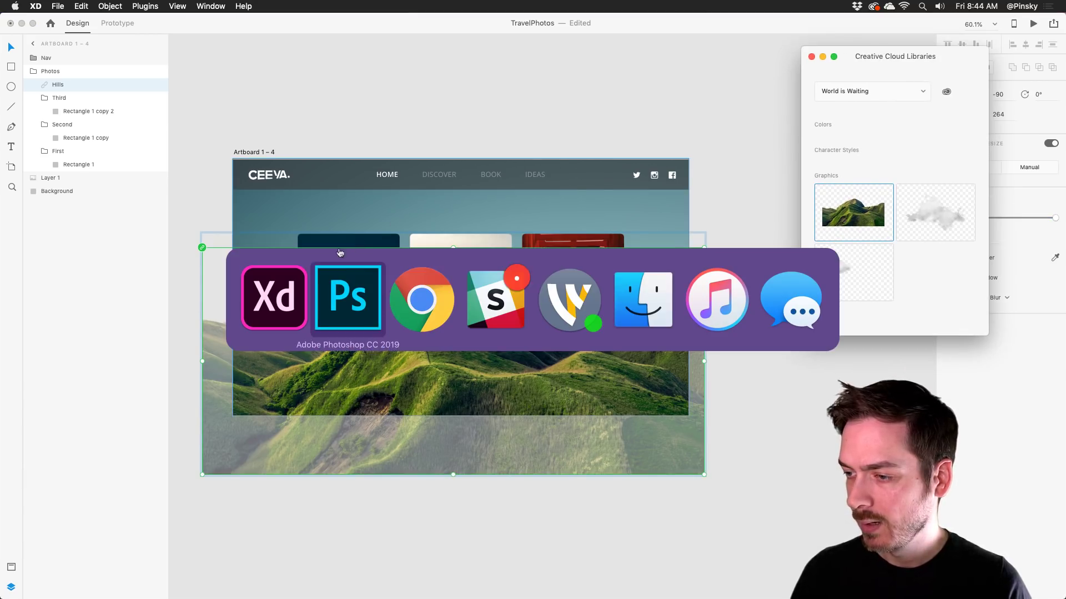
pyautogui.click(654, 302)
pyautogui.press('super+w')
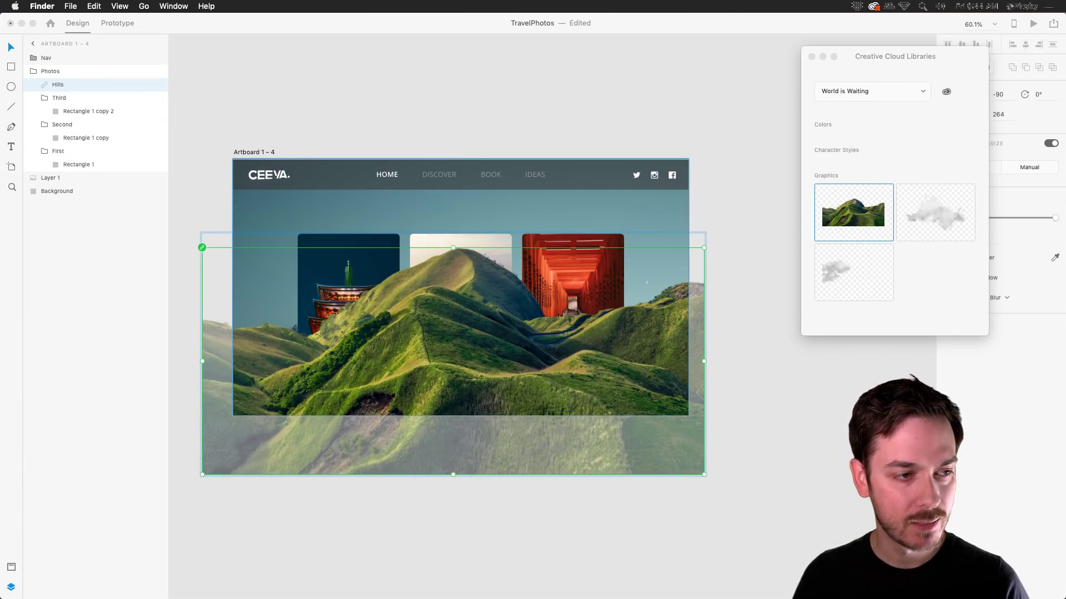
pyautogui.moveTo(266, 174); pyautogui.dragTo(356, 161)
pyautogui.click(667, 116)
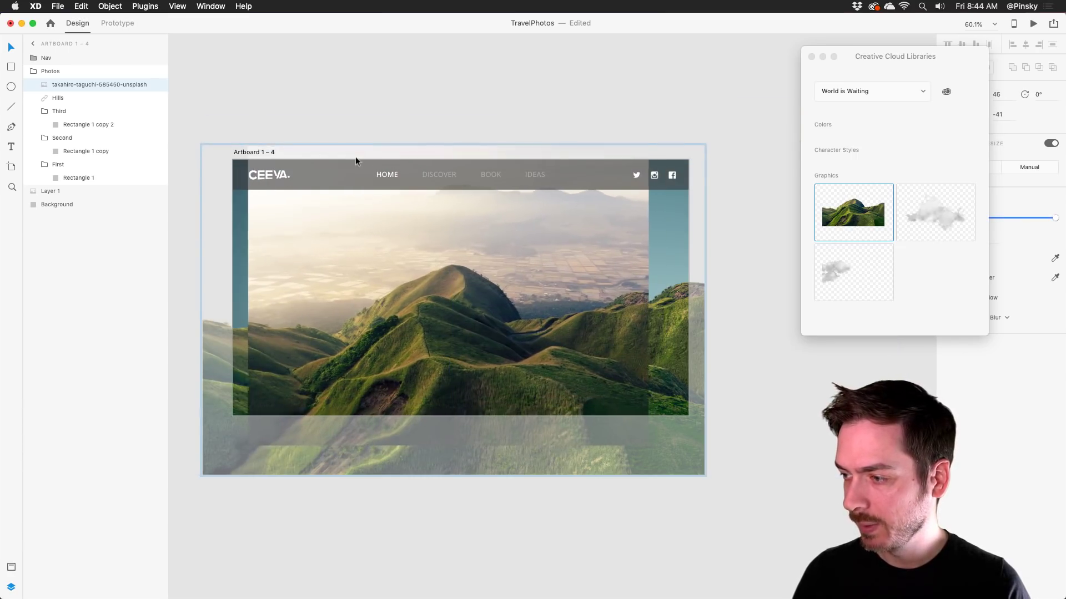
# Enlarge the original photo to cover the artboard, line its hills up with the cut-out, and place it beneath the Hills layer.
pyautogui.moveTo(647, 445); pyautogui.dragTo(693, 477)
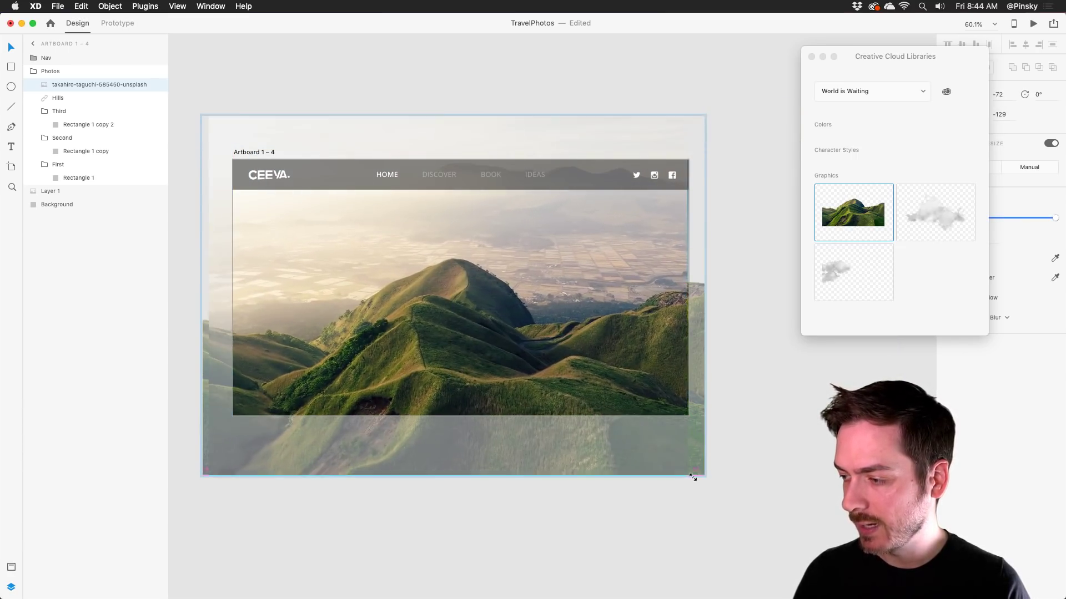
pyautogui.moveTo(506, 219); pyautogui.dragTo(572, 168)
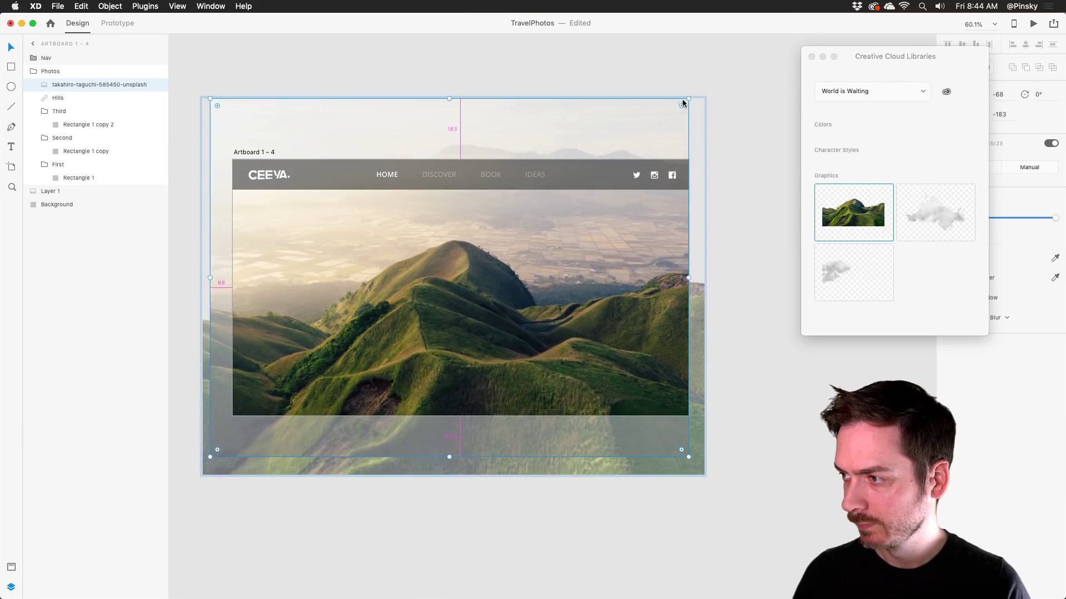
pyautogui.moveTo(693, 98); pyautogui.dragTo(706, 85)
pyautogui.moveTo(528, 246)
pyautogui.mouseDown()
pyautogui.moveTo(544, 224)
pyautogui.moveTo(532, 230)
pyautogui.moveTo(532, 214)
pyautogui.moveTo(534, 244)
pyautogui.mouseUp()
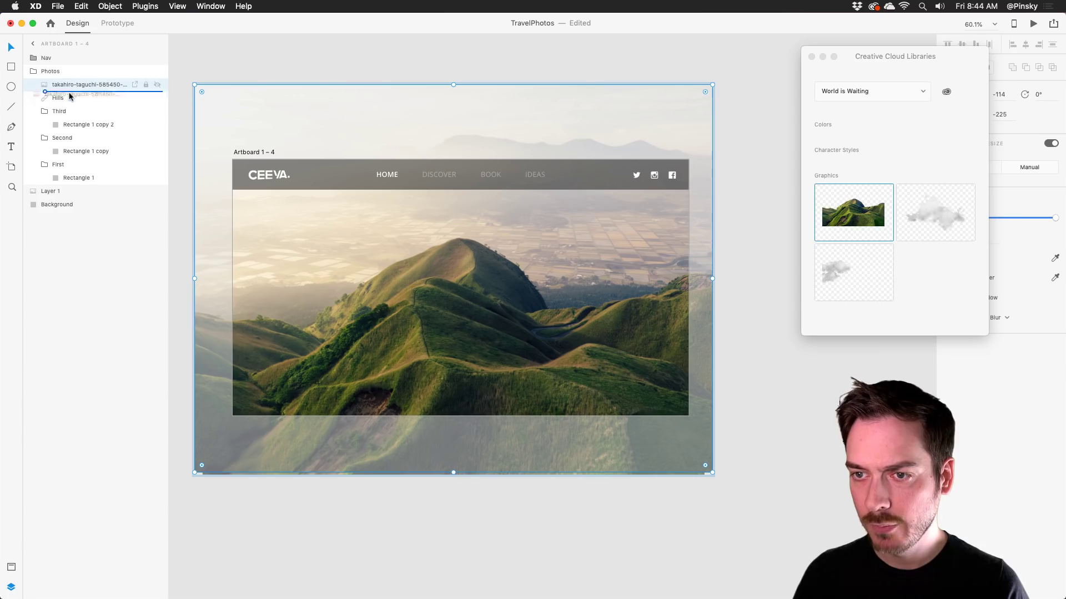
pyautogui.moveTo(70, 95); pyautogui.dragTo(66, 102)
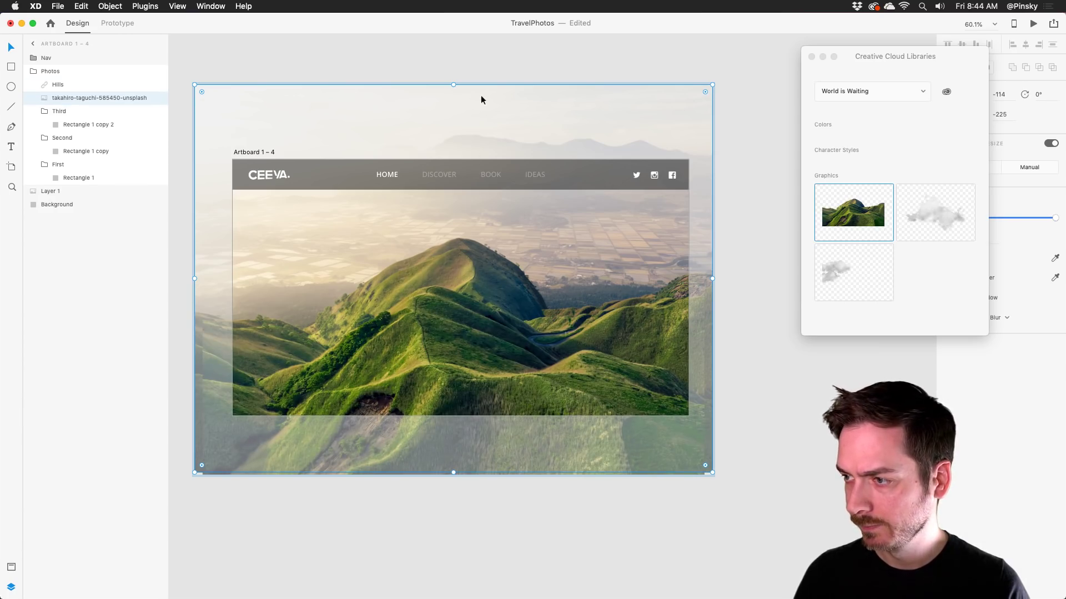
pyautogui.moveTo(481, 100)
pyautogui.mouseDown()
pyautogui.moveTo(481, 71)
pyautogui.moveTo(481, 117)
pyautogui.mouseUp()
# Place both library cloud graphics over the hills and group them with the Hills graphic and the photo as Hills.
pyautogui.moveTo(931, 223); pyautogui.dragTo(608, 395)
pyautogui.moveTo(854, 272); pyautogui.dragTo(395, 265)
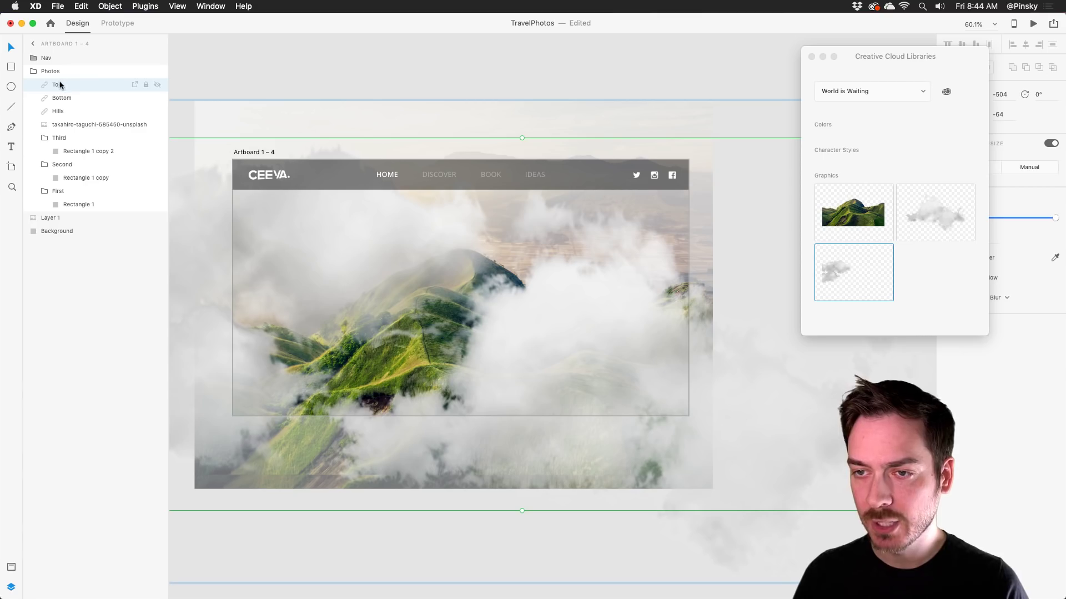
pyautogui.keyDown('shift'); pyautogui.click(72, 111); pyautogui.keyUp('shift')
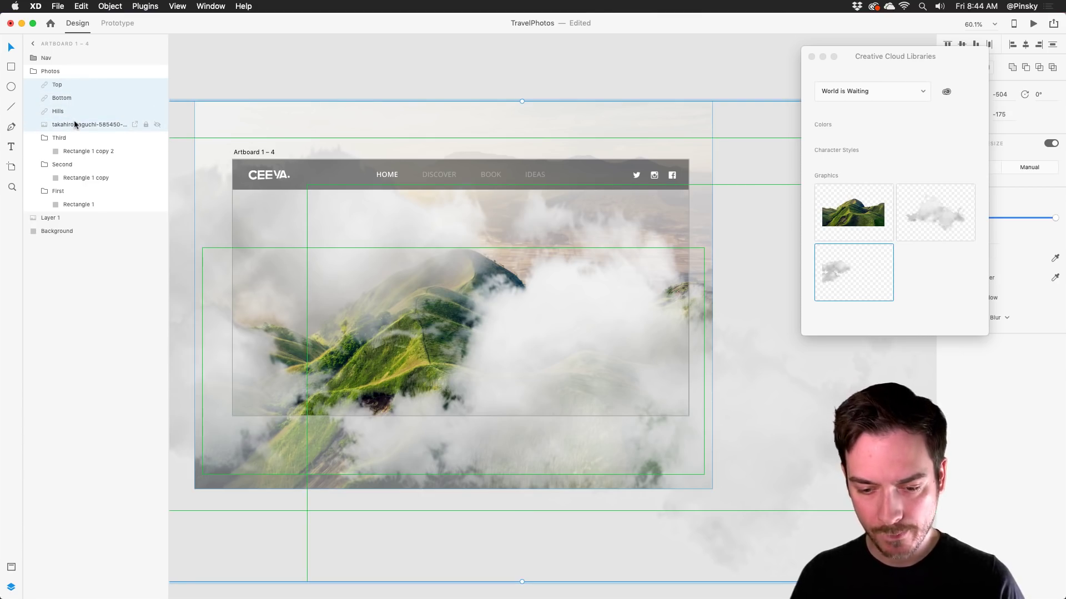
pyautogui.press('super+g')
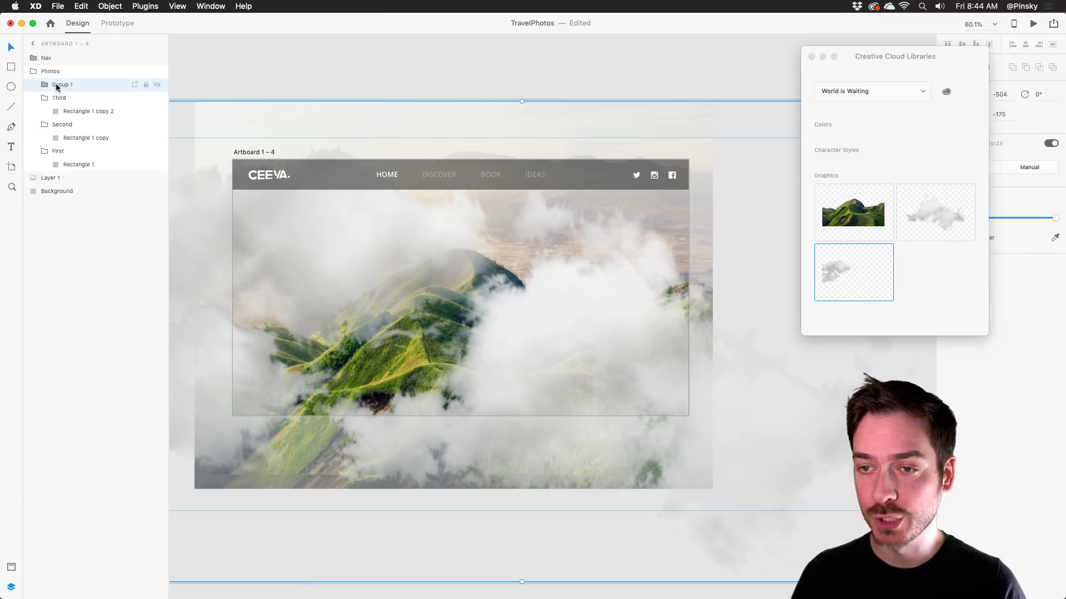
pyautogui.doubleClick(63, 84)
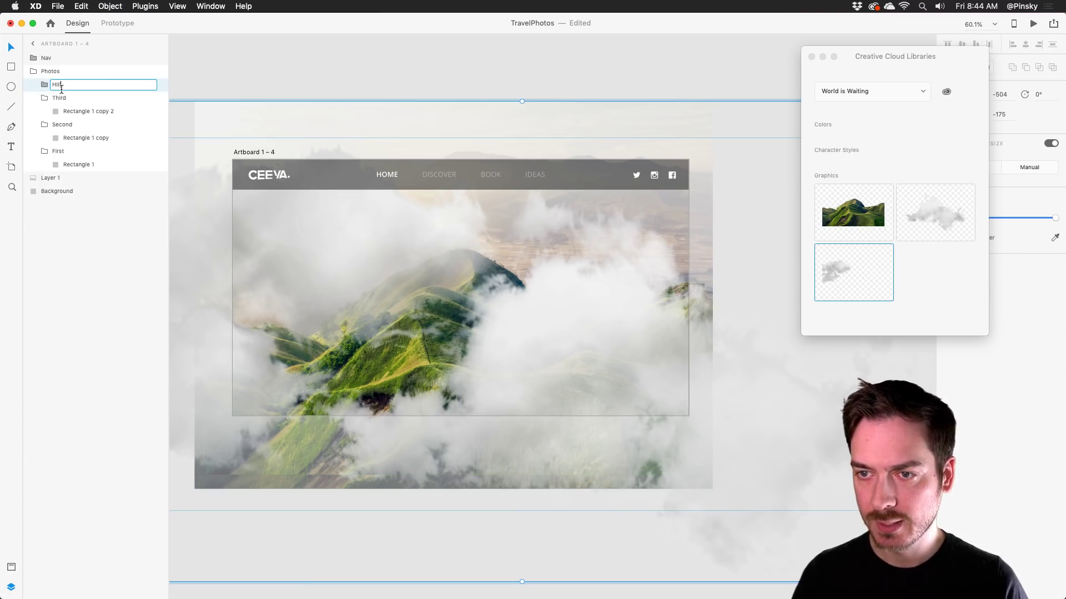
pyautogui.write('Hills')
pyautogui.press('Return')
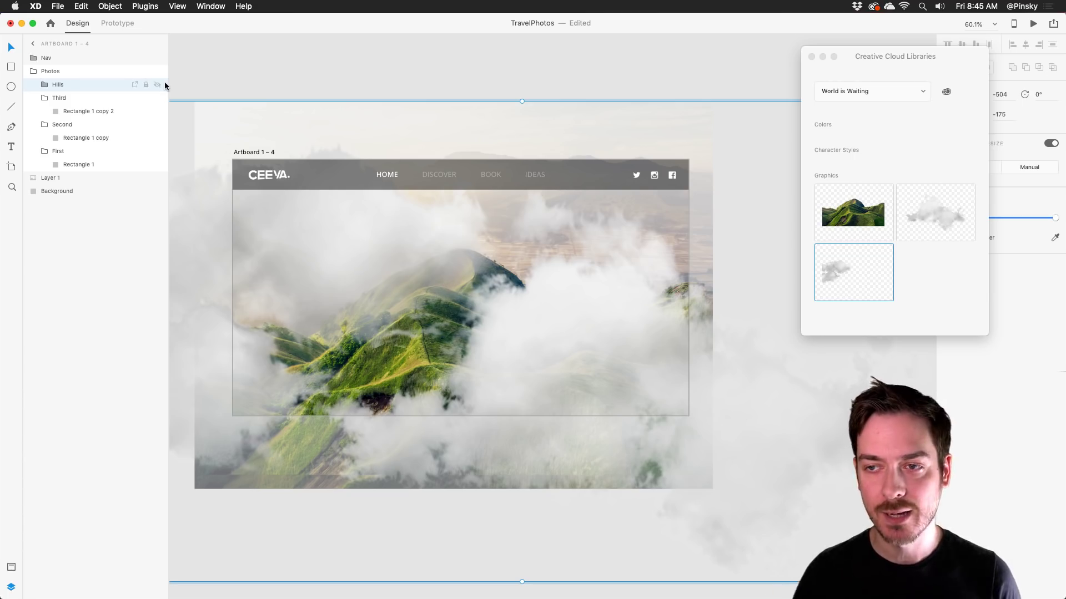
# Hide the Hills group and draw a borderless white 305 x 416 rectangle with corner radius 10 over the middle photo.
pyautogui.click(157, 84)
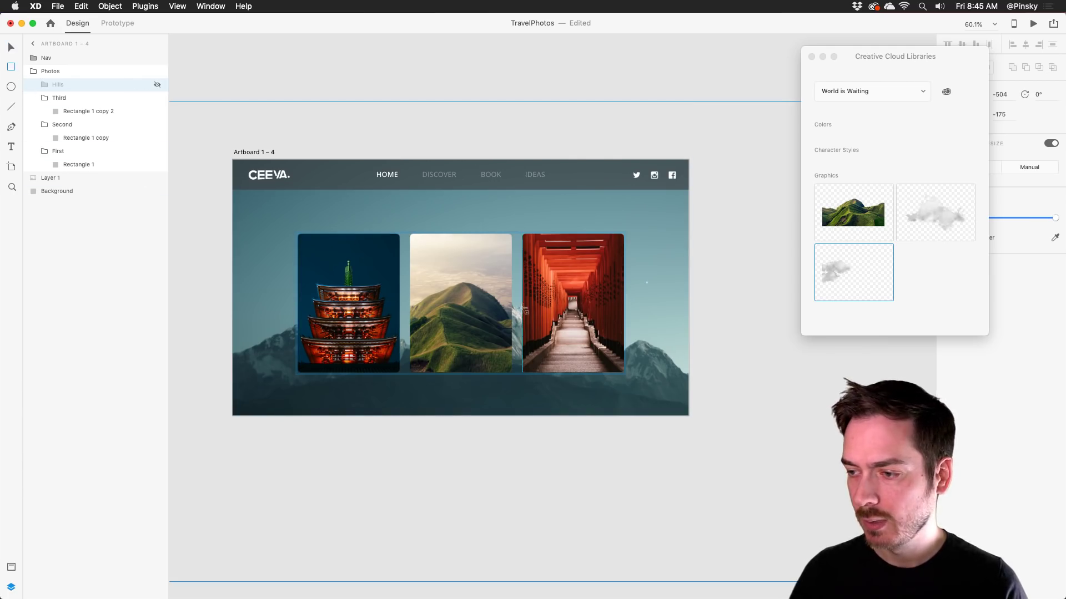
pyautogui.scroll(3, 524, 309)
pyautogui.click(812, 56)
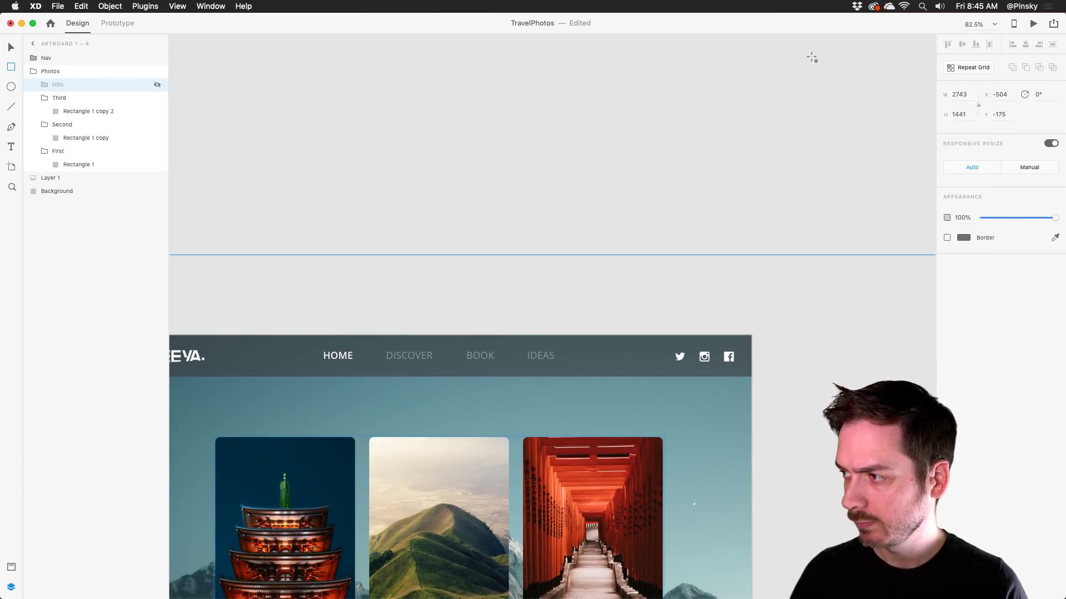
pyautogui.scroll(-5, 556, 388)
pyautogui.scroll(3, 611, 136)
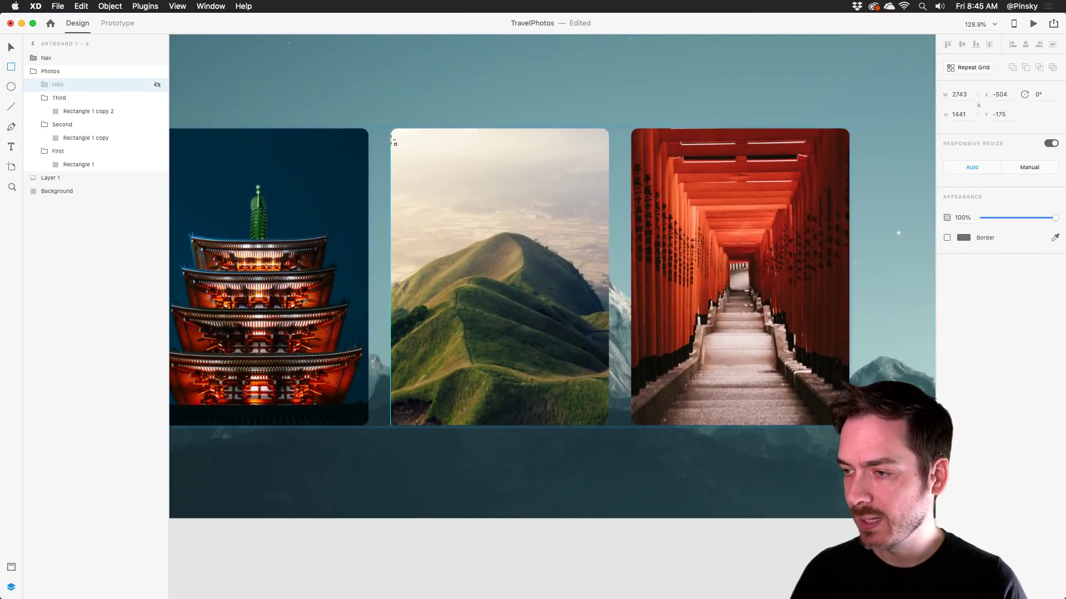
pyautogui.moveTo(392, 130)
pyautogui.mouseDown()
pyautogui.moveTo(605, 404)
pyautogui.moveTo(608, 426)
pyautogui.mouseUp()
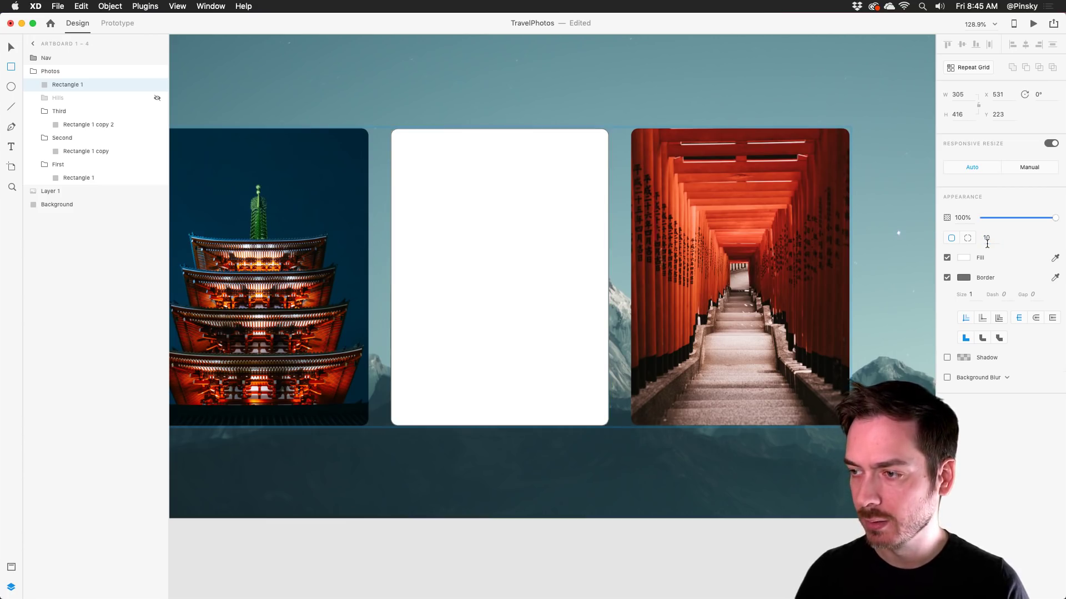
pyautogui.click(947, 279)
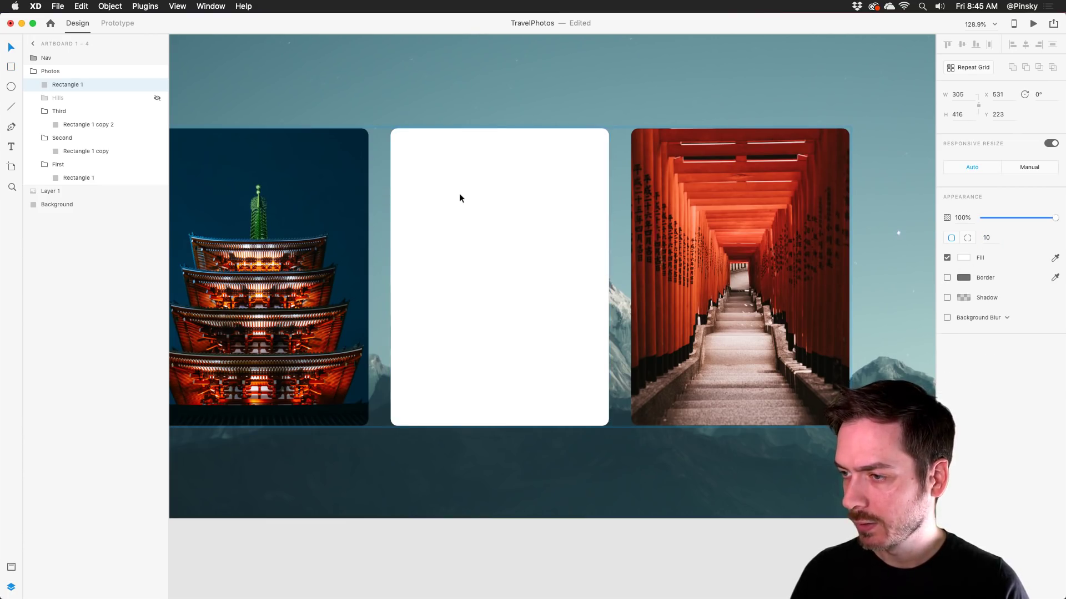
# Show the Hills group again and rename the white rectangle Hills Mask.
pyautogui.scroll(-3, 443, 180)
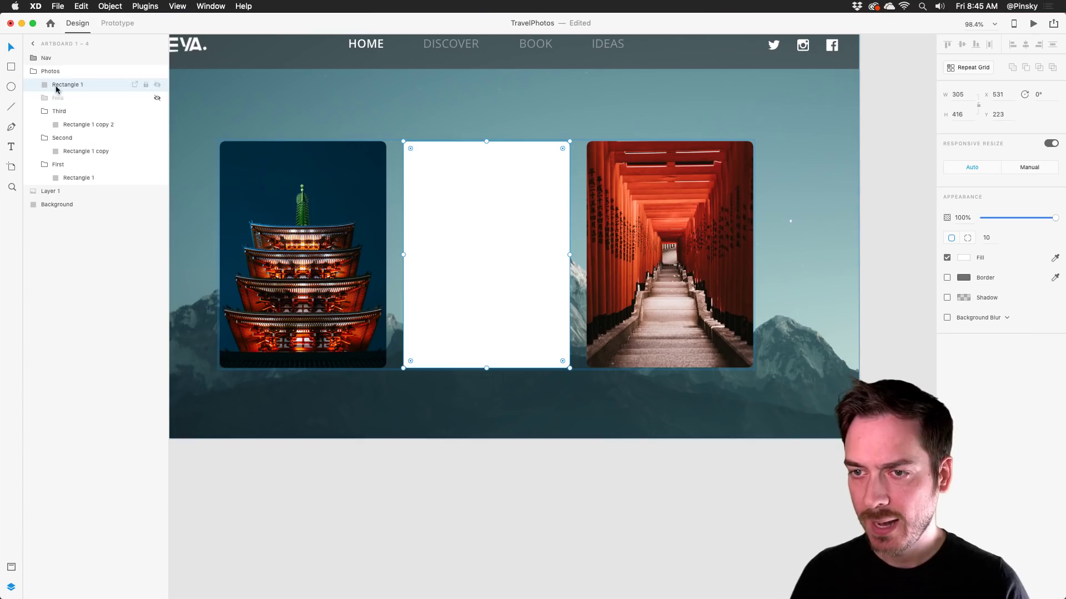
pyautogui.click(157, 97)
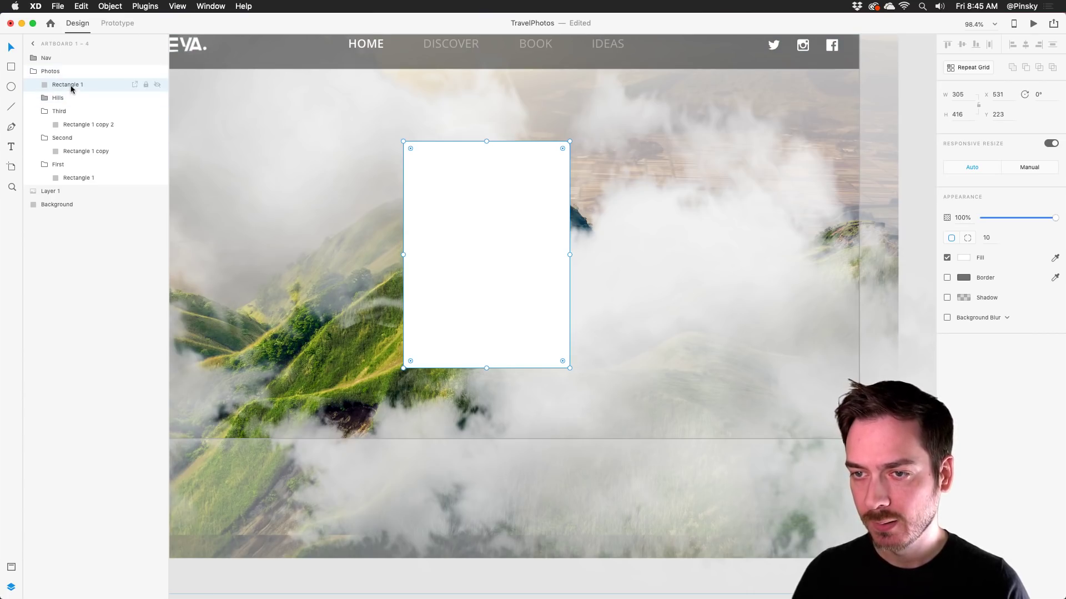
pyautogui.doubleClick(71, 87)
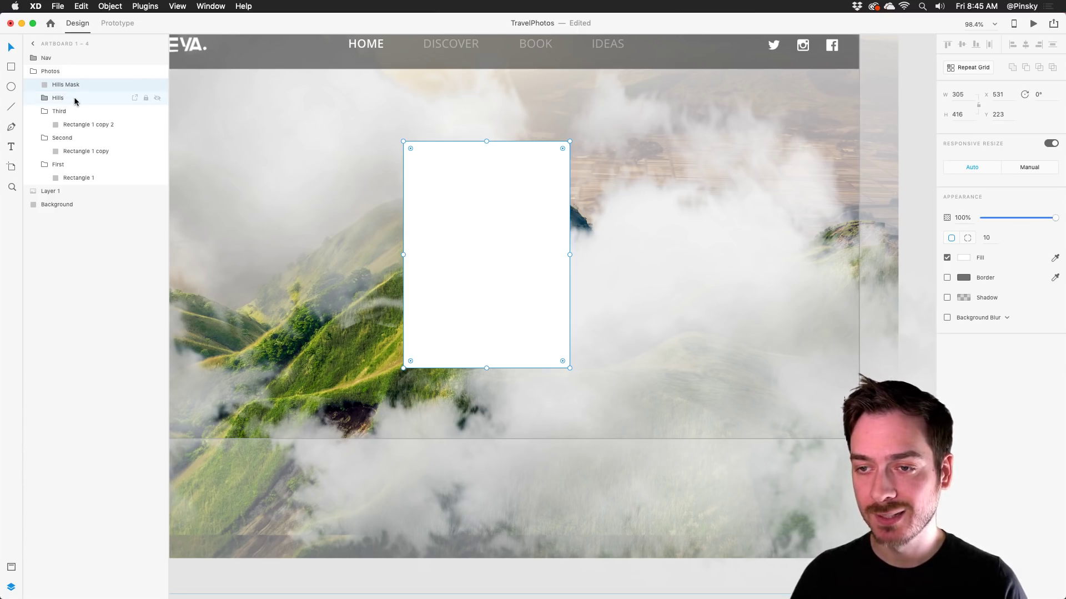
# Mask the Hills group with the Hills Mask rectangle so the scene shows only within the middle card.
pyautogui.keyDown('shift'); pyautogui.click(74, 98); pyautogui.keyUp('shift')
pyautogui.click(83, 5)
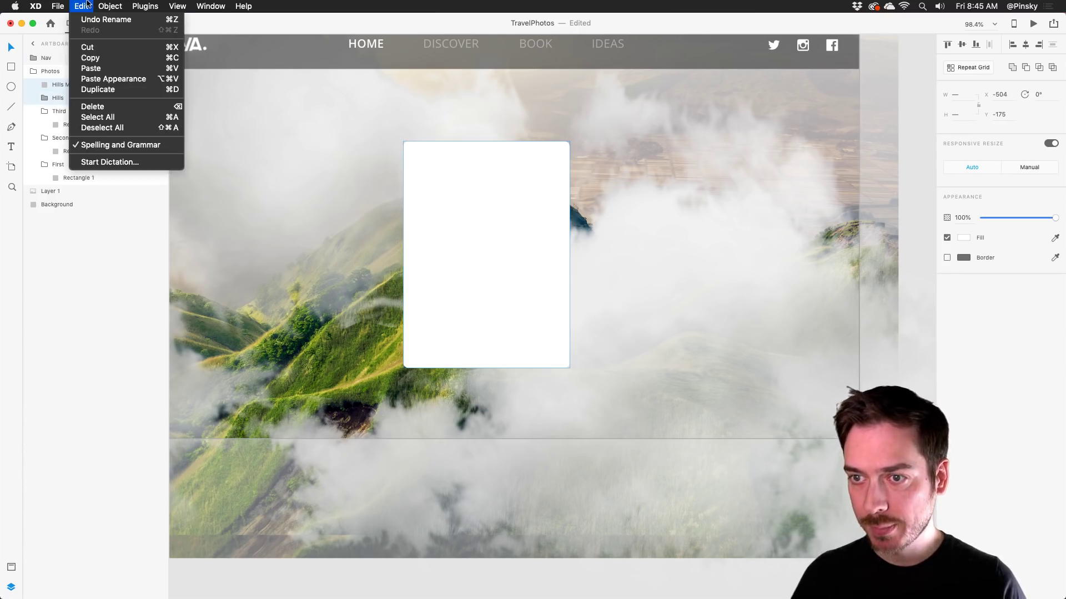
pyautogui.moveTo(102, 2)
pyautogui.click(135, 145)
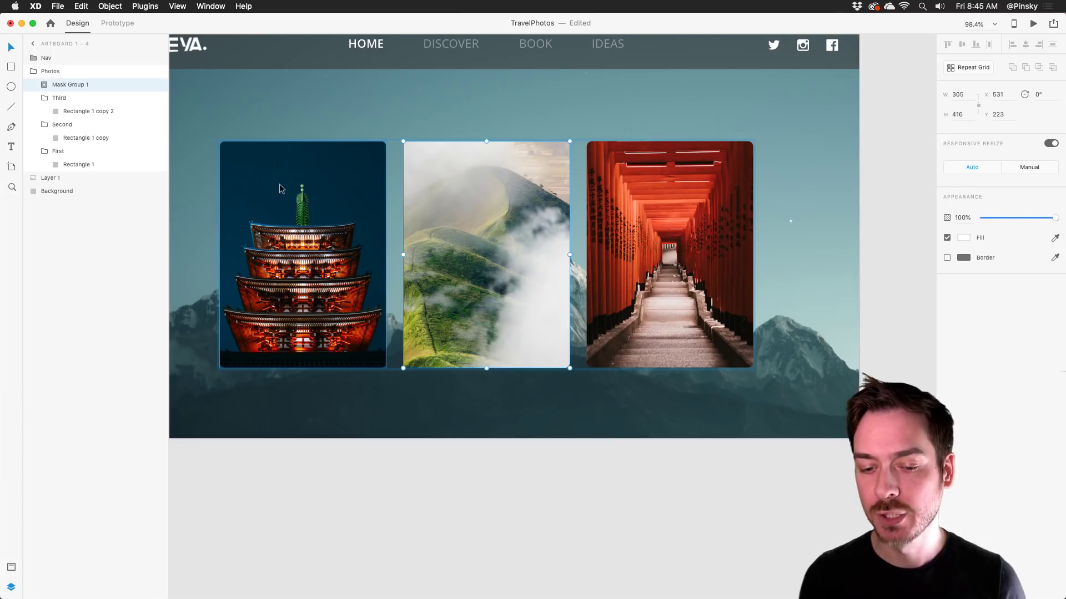
pyautogui.press('super+0')
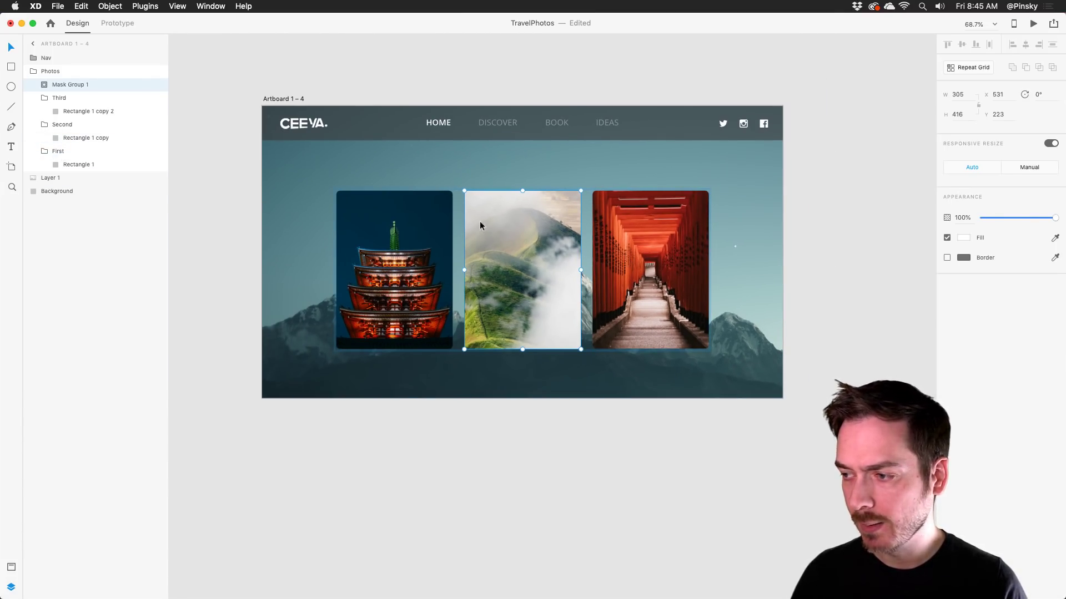
# Delete the Second photo card beneath the masked hills and keep the mask group in the middle slot at Y 223.
pyautogui.moveTo(481, 222); pyautogui.dragTo(528, 243)
pyautogui.click(521, 195)
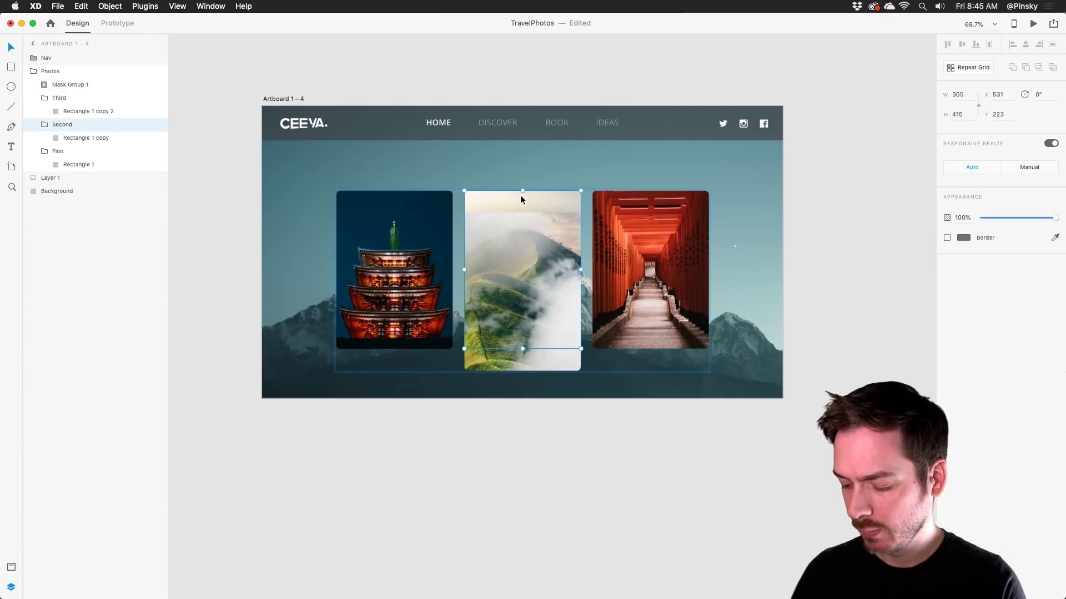
pyautogui.press('super+z')
pyautogui.press('super+z')
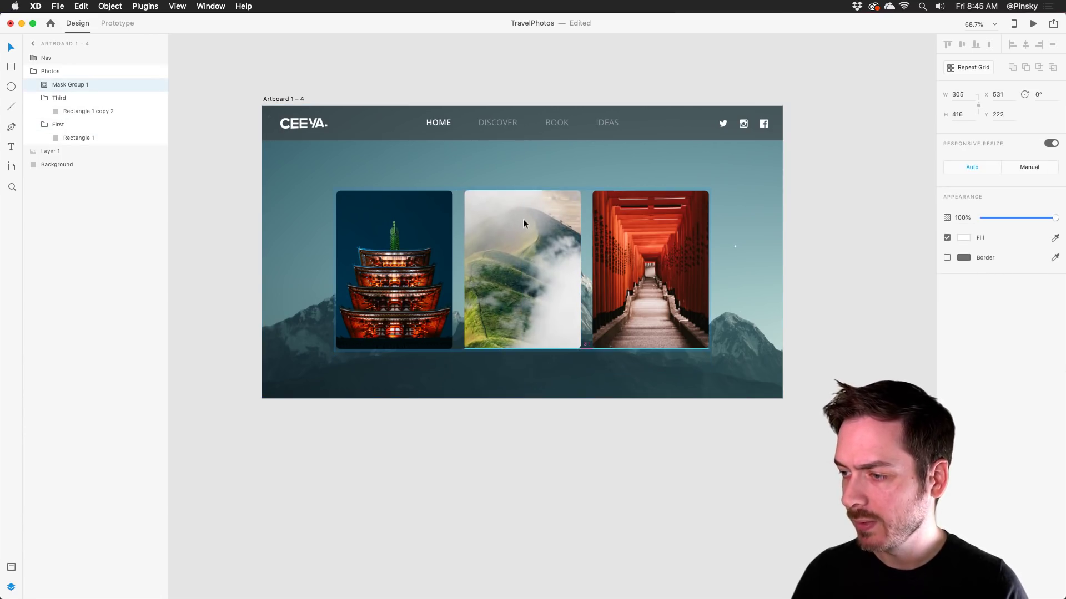
pyautogui.click(524, 226)
pyautogui.hscroll(2, 503, 240)
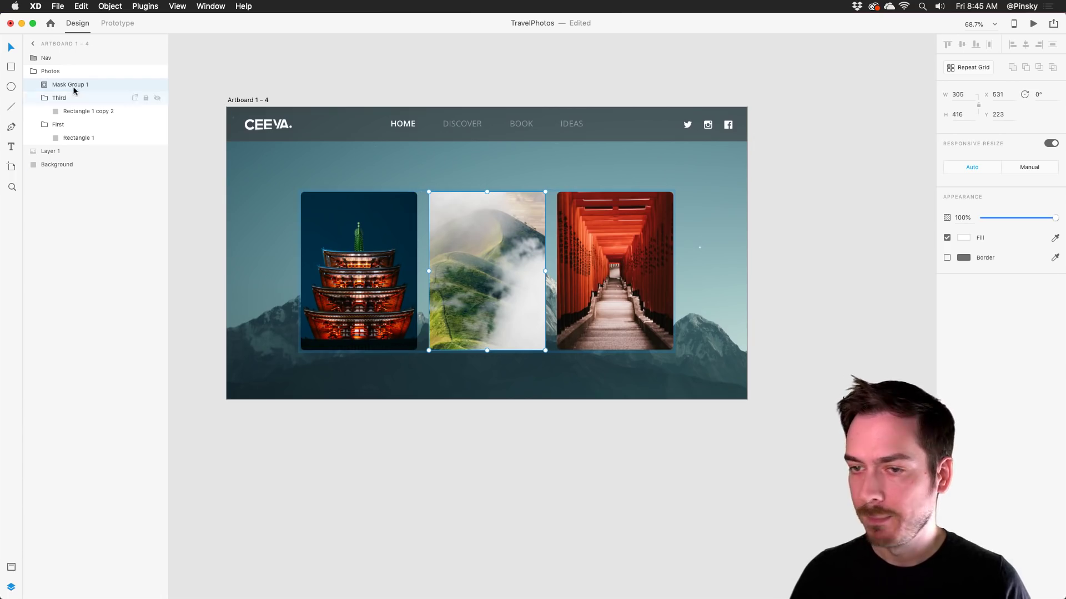
# Lower the Hills graphic inside the mask group's Hills group to Y 274.
pyautogui.click(44, 86)
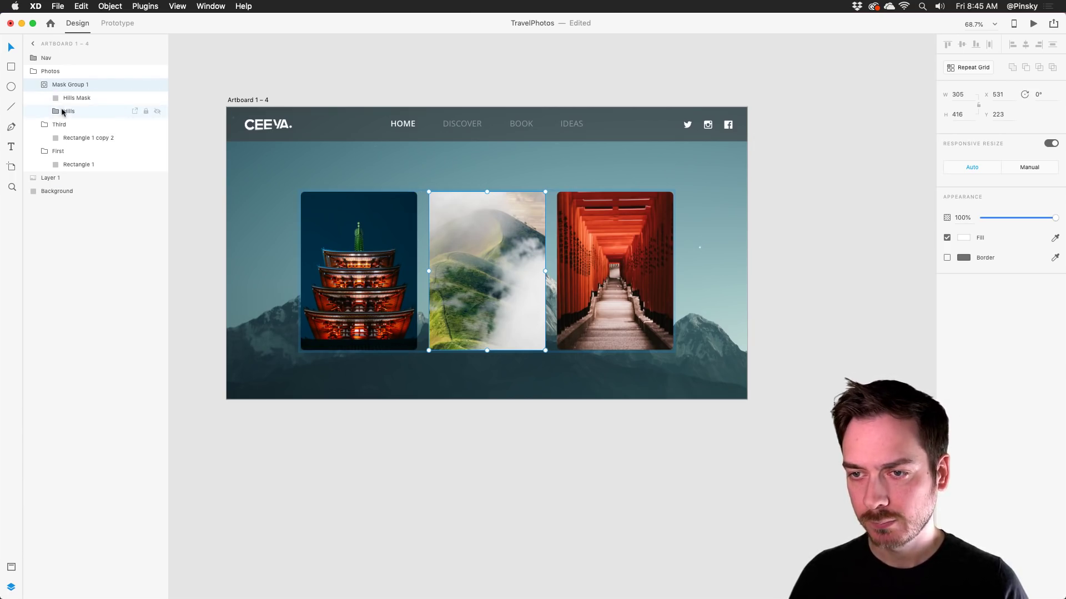
pyautogui.click(56, 111)
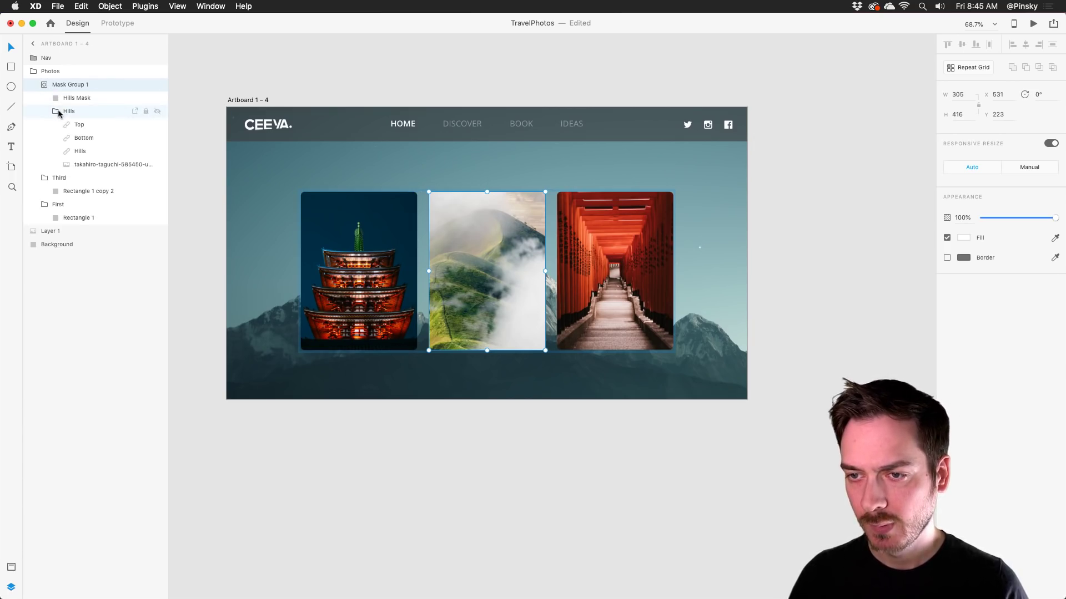
pyautogui.click(84, 151)
pyautogui.press('Down')
pyautogui.press('Down')
pyautogui.press('Down')
pyautogui.press('Down')
pyautogui.press('Down')
pyautogui.press('Down')
pyautogui.press('Down')
pyautogui.press('Down')
pyautogui.press('Down')
pyautogui.press('Down')
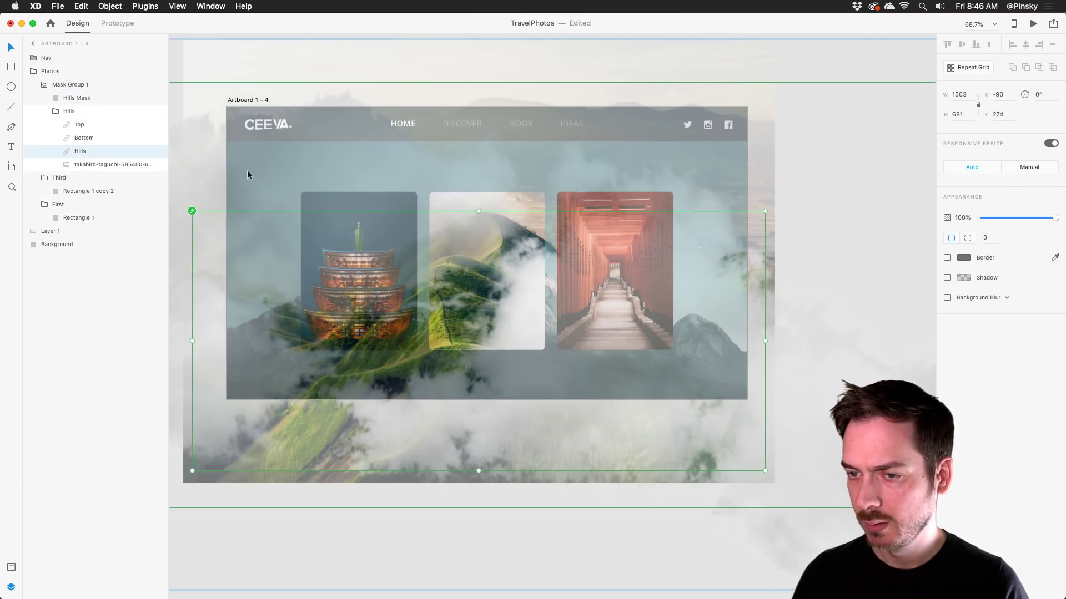
# Adjust the vertical position of the original photo behind the Hills graphic to Y -165.
pyautogui.click(111, 165)
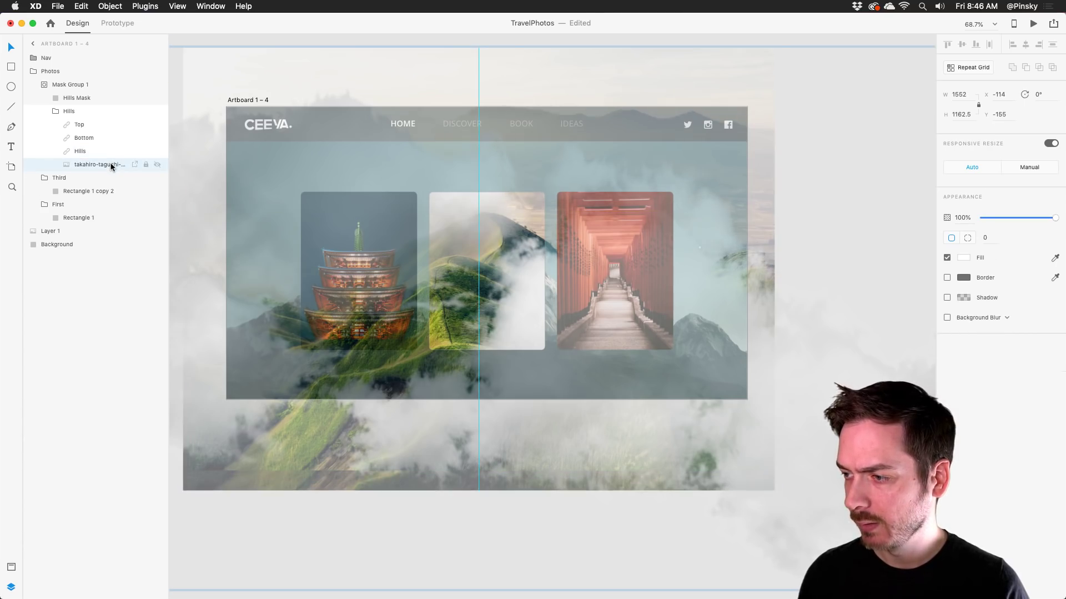
pyautogui.click(111, 165)
pyautogui.click(410, 520)
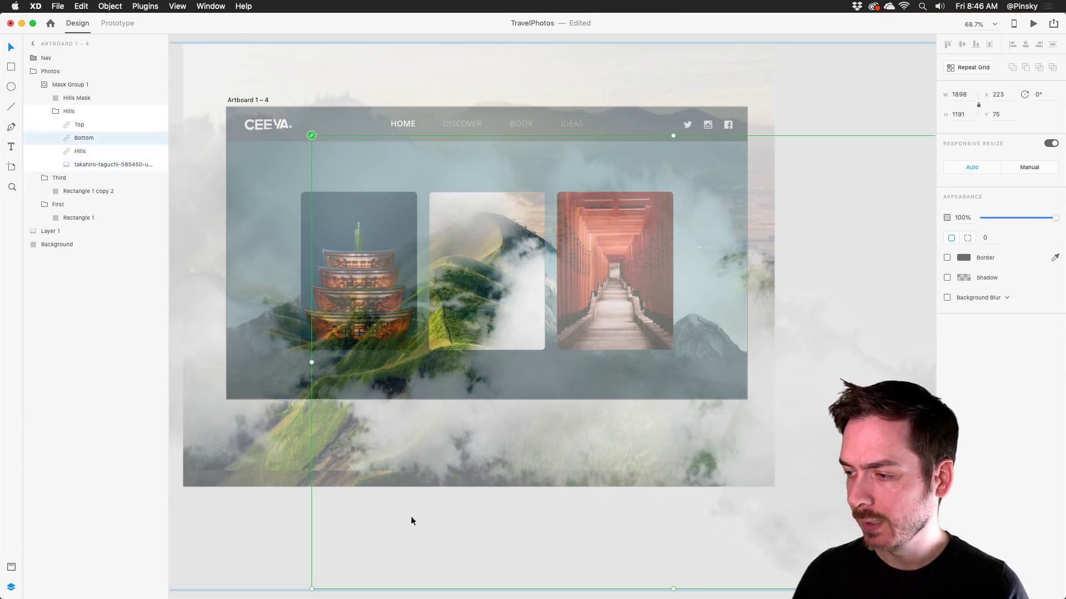
pyautogui.click(301, 542)
pyautogui.scroll(-3, 440, 422)
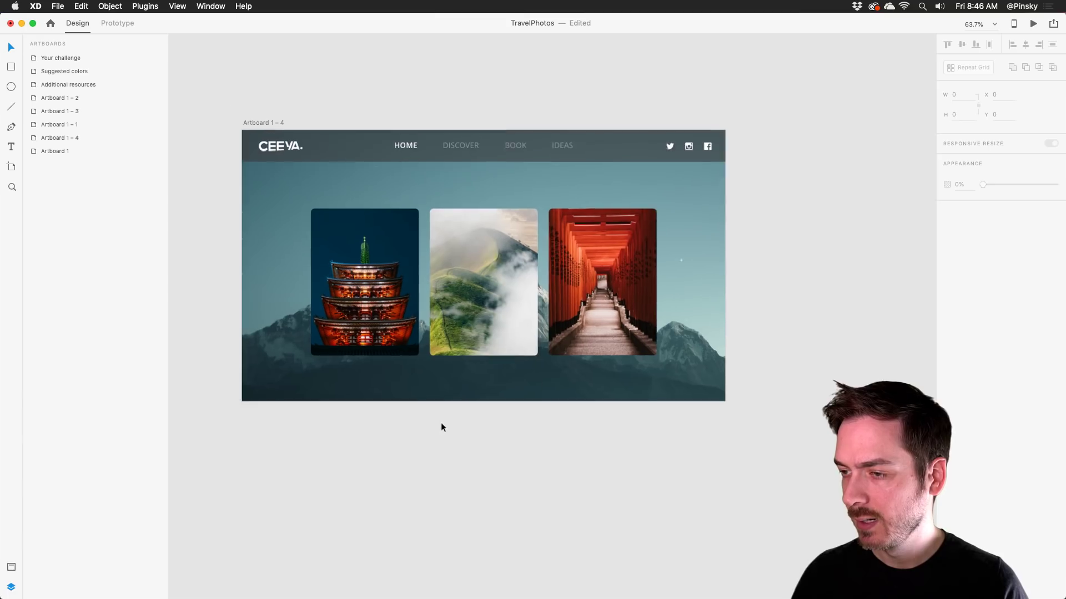
# Duplicate Artboard 1 – 4.
pyautogui.moveTo(406, 390); pyautogui.dragTo(375, 349)
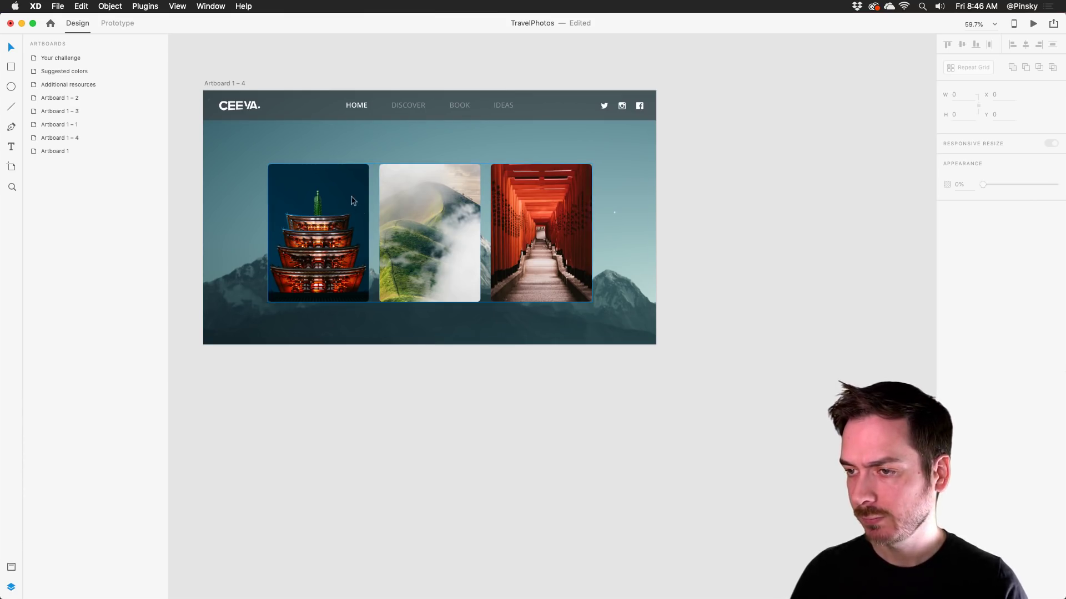
pyautogui.scroll(-1, 347, 180)
pyautogui.hscroll(1, 344, 178)
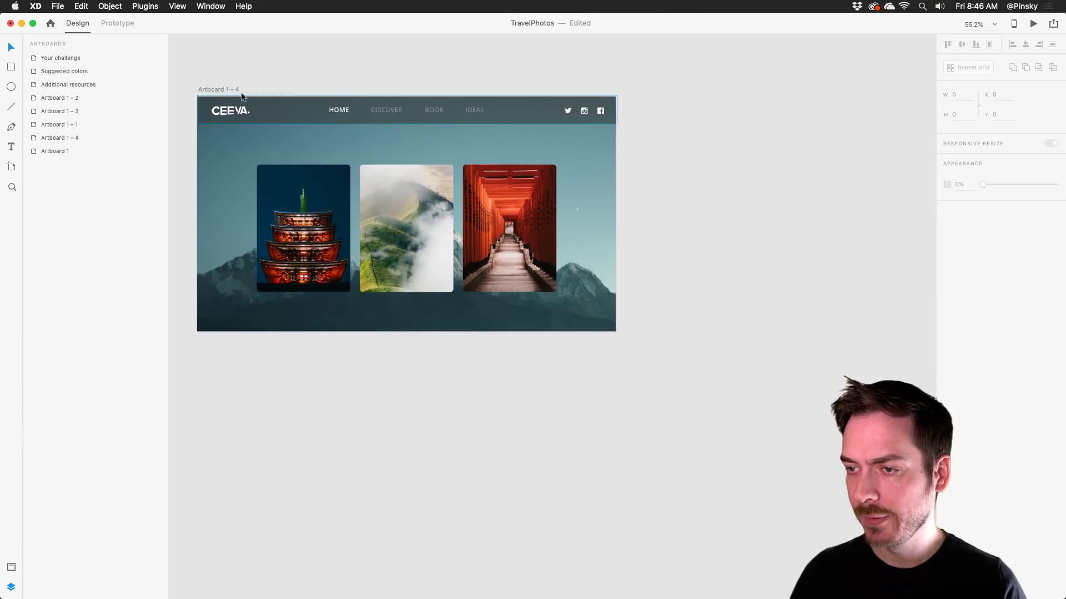
pyautogui.click(213, 85)
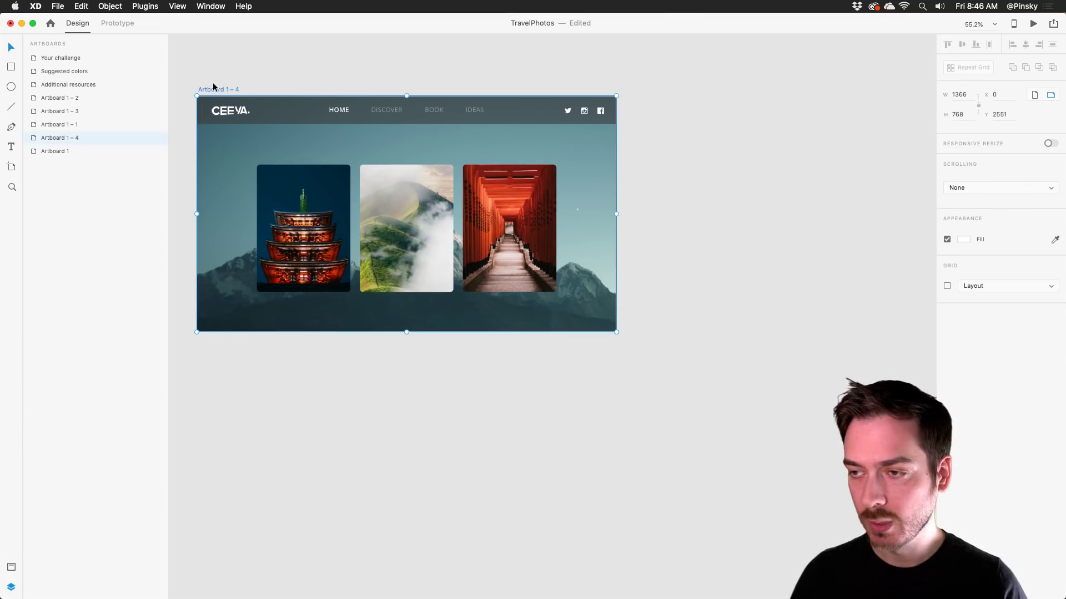
pyautogui.press('super+d')
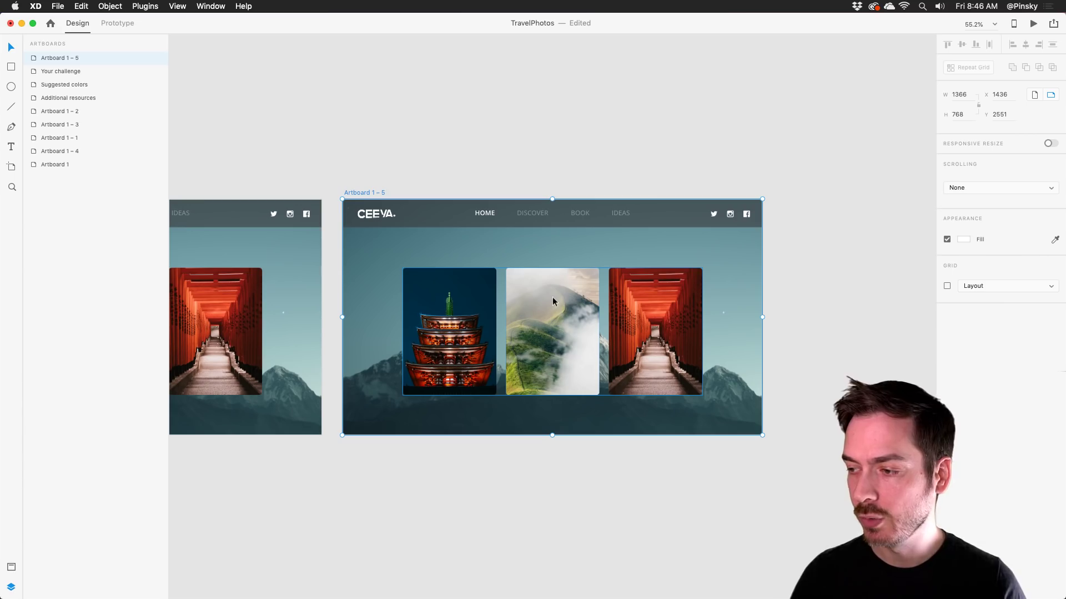
# On the duplicated artboard, move the First card out to X -152 and the Third card to X 1214, fading both to 0% opacity.
pyautogui.scroll(-2, 554, 292)
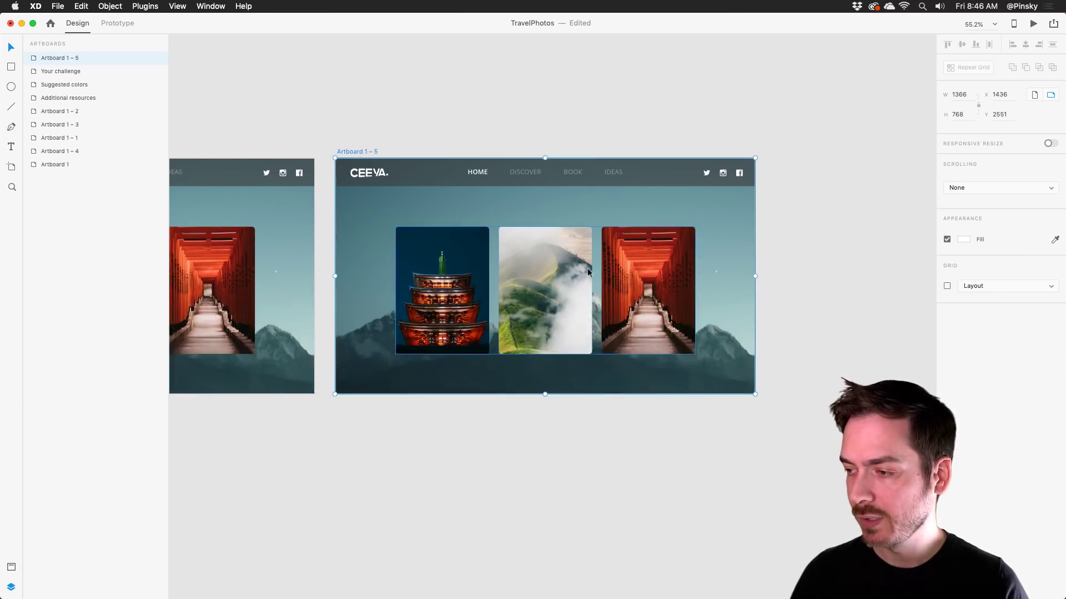
pyautogui.scroll(5, 578, 271)
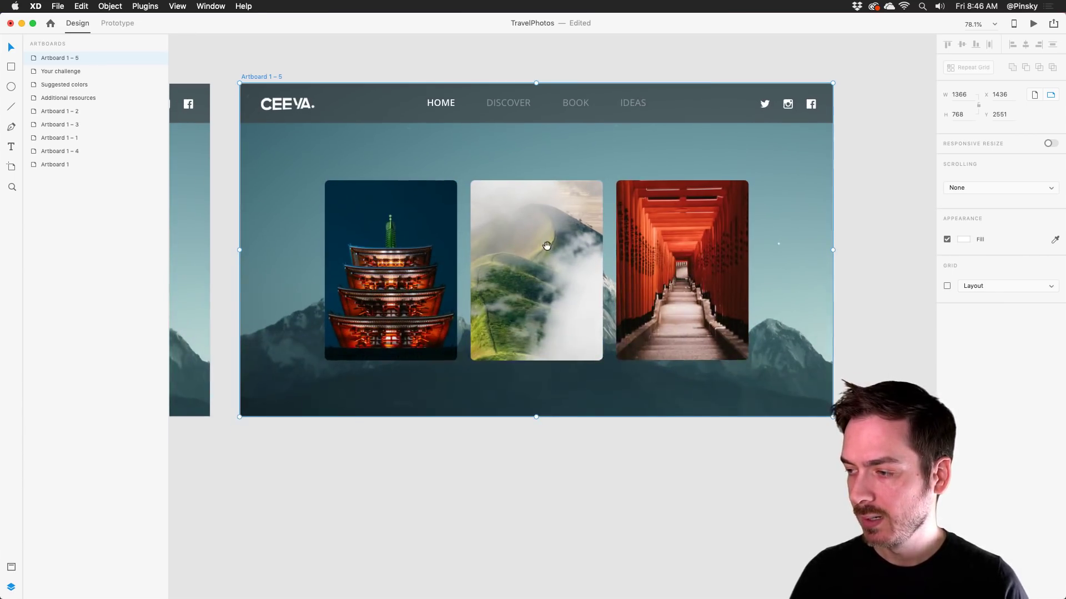
pyautogui.doubleClick(430, 226)
pyautogui.moveTo(431, 225); pyautogui.dragTo(277, 214)
pyautogui.moveTo(1020, 187); pyautogui.dragTo(980, 185)
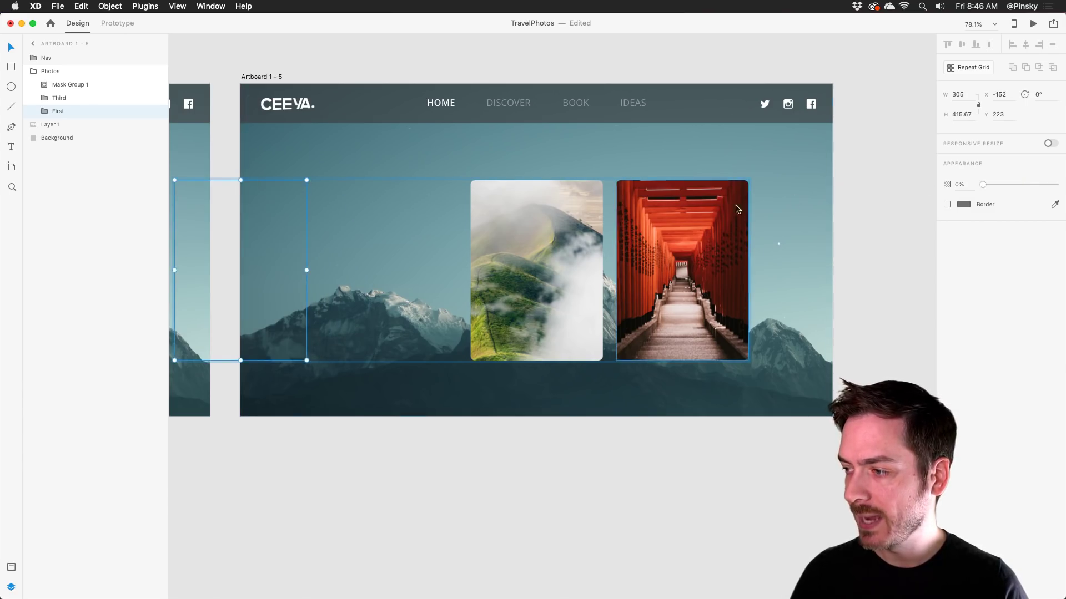
pyautogui.moveTo(696, 222); pyautogui.dragTo(848, 219)
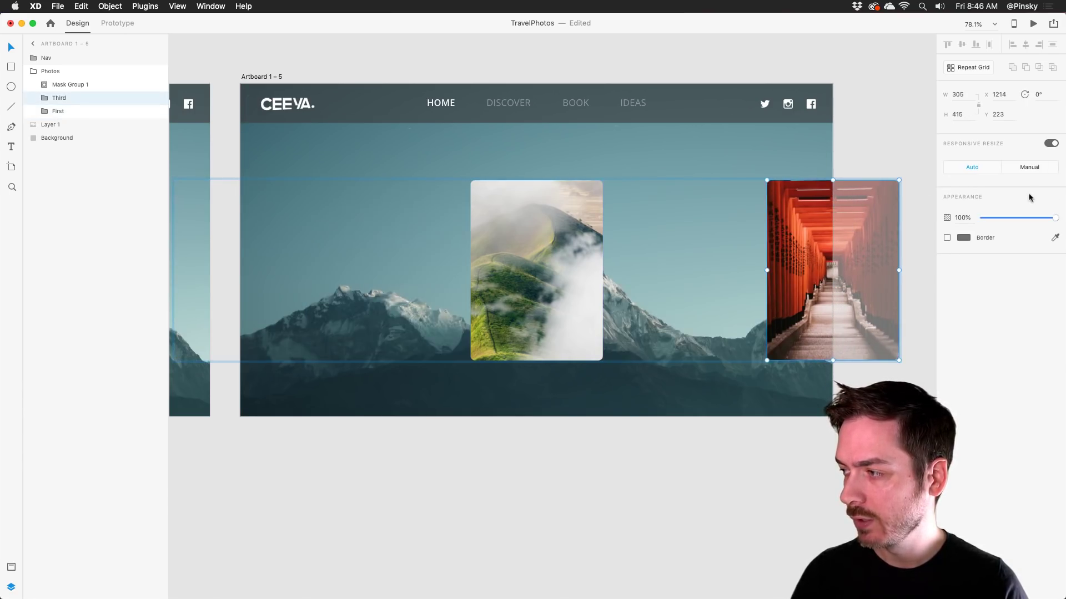
pyautogui.moveTo(1030, 218); pyautogui.dragTo(982, 219)
# Enlarge the Hills Mask rectangle on the duplicated artboard to about 1377 x 768 so it covers the whole artboard.
pyautogui.click(572, 238)
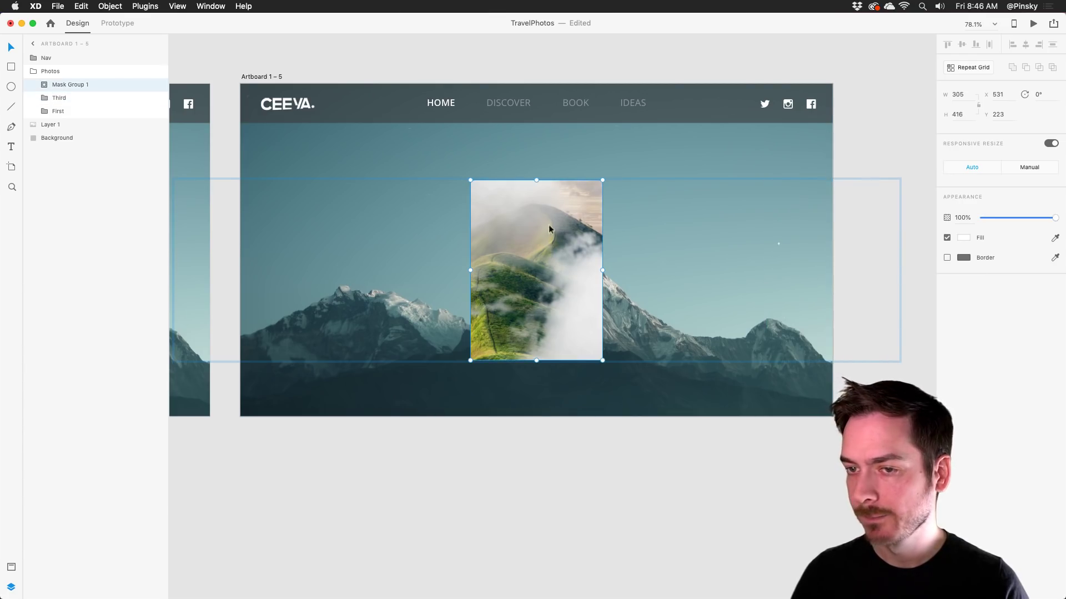
pyautogui.click(46, 85)
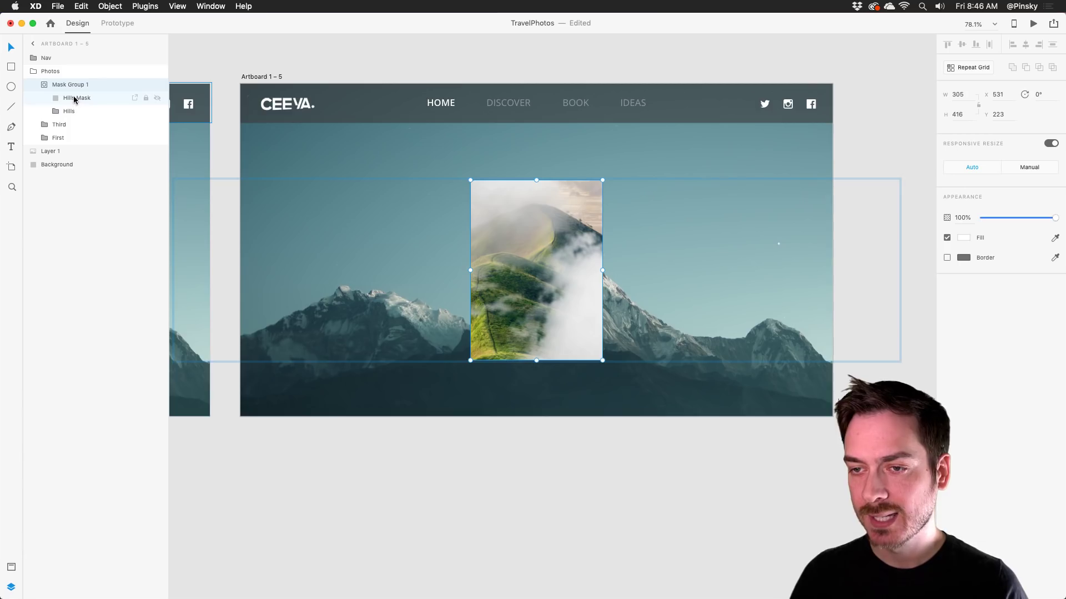
pyautogui.click(75, 97)
pyautogui.moveTo(601, 271); pyautogui.dragTo(835, 273)
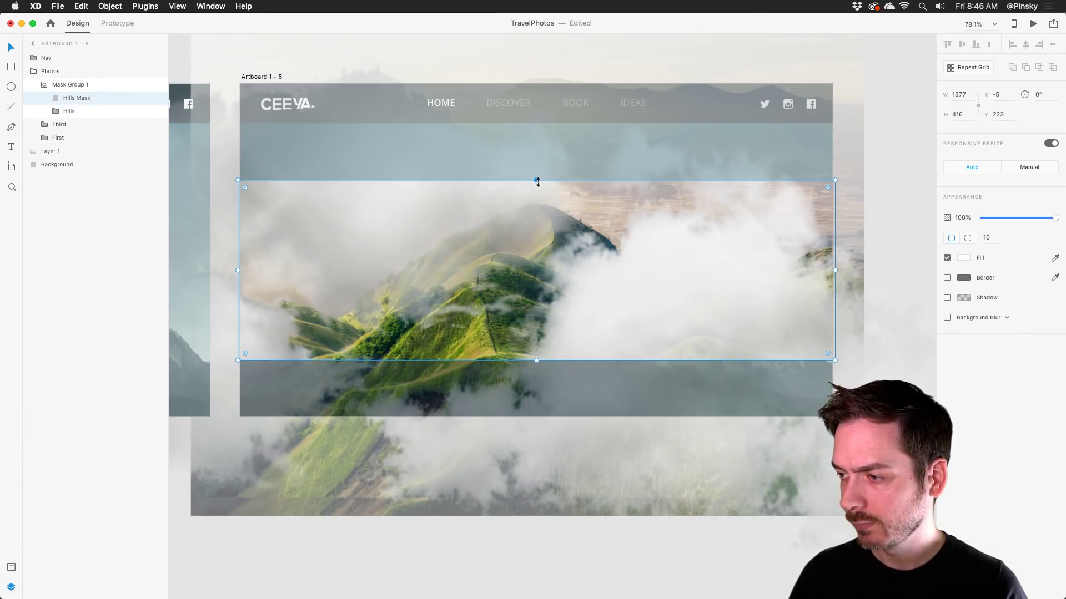
pyautogui.moveTo(535, 181); pyautogui.dragTo(533, 87)
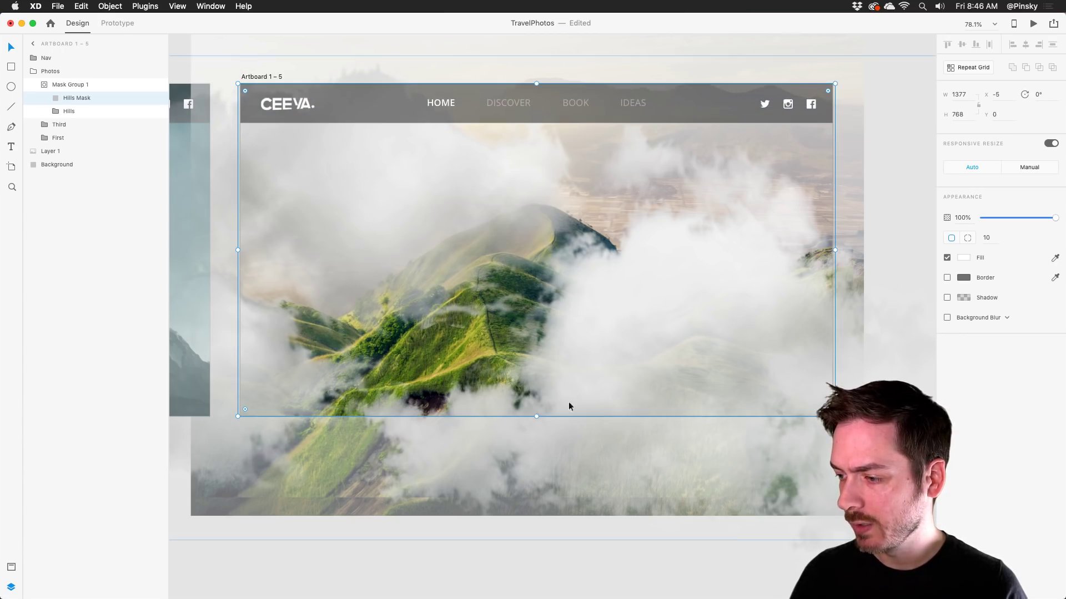
pyautogui.moveTo(536, 417); pyautogui.dragTo(536, 417)
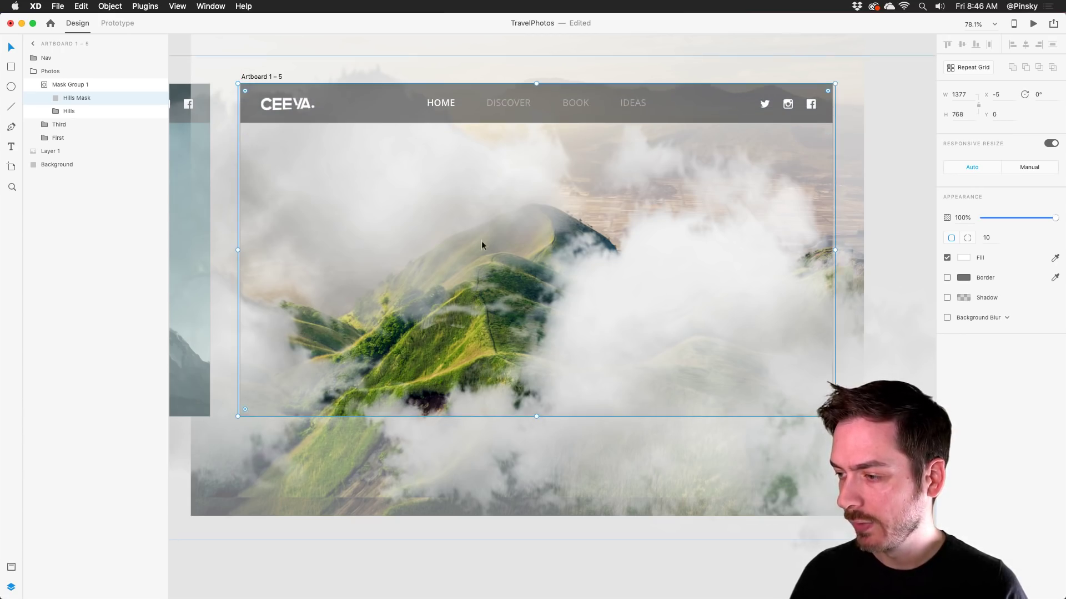
# Scale the masked Hills graphic down to 1366 x 619 at X 0, Y 295, and the photo behind it to 1438 x 1076.5.
pyautogui.click(67, 112)
pyautogui.click(56, 111)
pyautogui.click(91, 151)
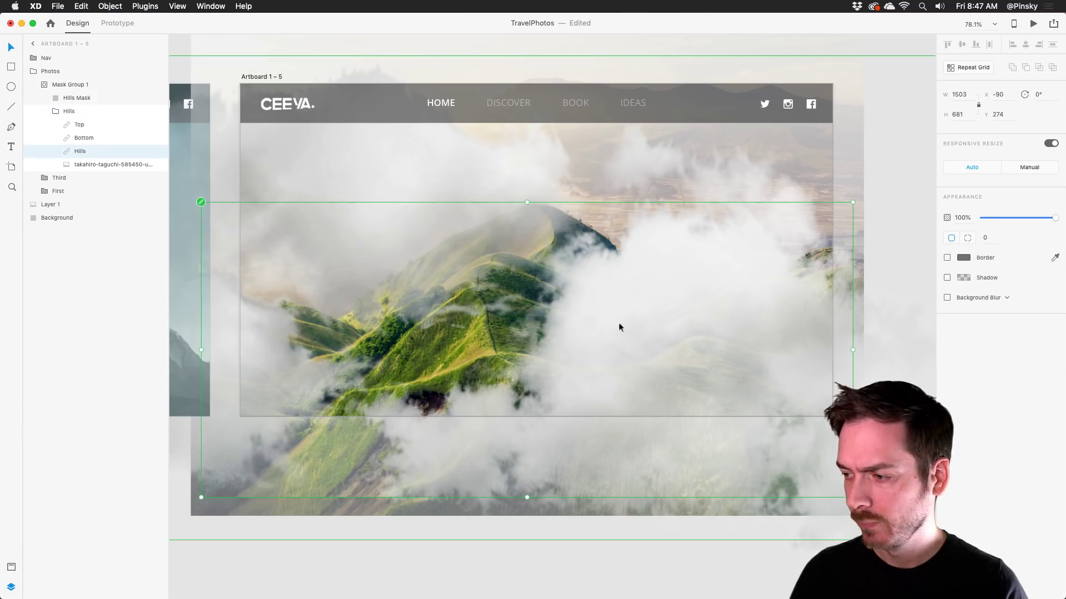
pyautogui.moveTo(854, 203); pyautogui.dragTo(833, 211)
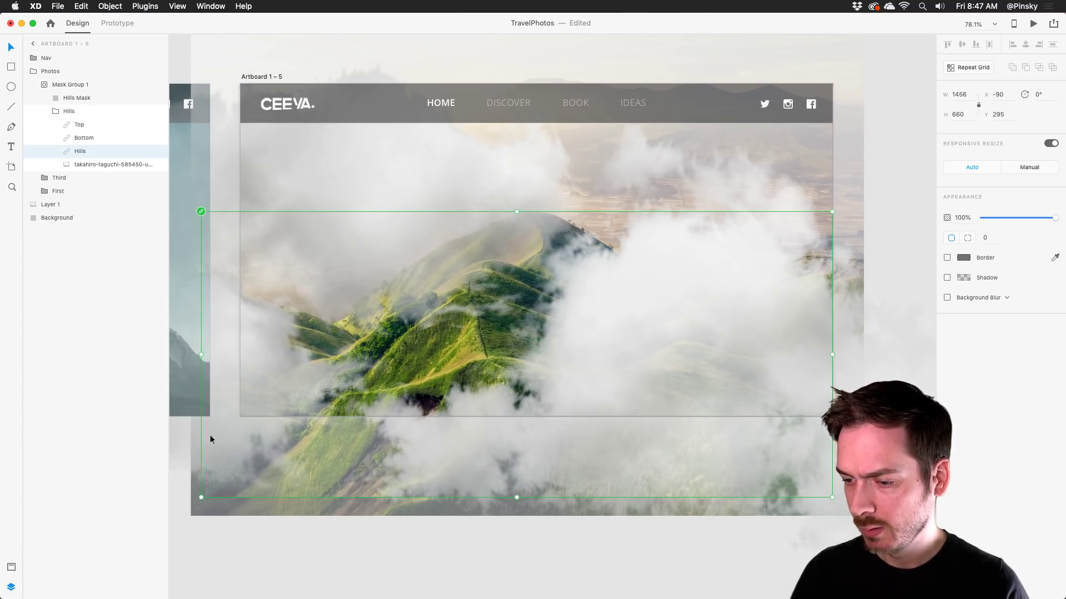
pyautogui.moveTo(204, 495)
pyautogui.mouseDown()
pyautogui.moveTo(237, 456)
pyautogui.moveTo(195, 477)
pyautogui.mouseUp()
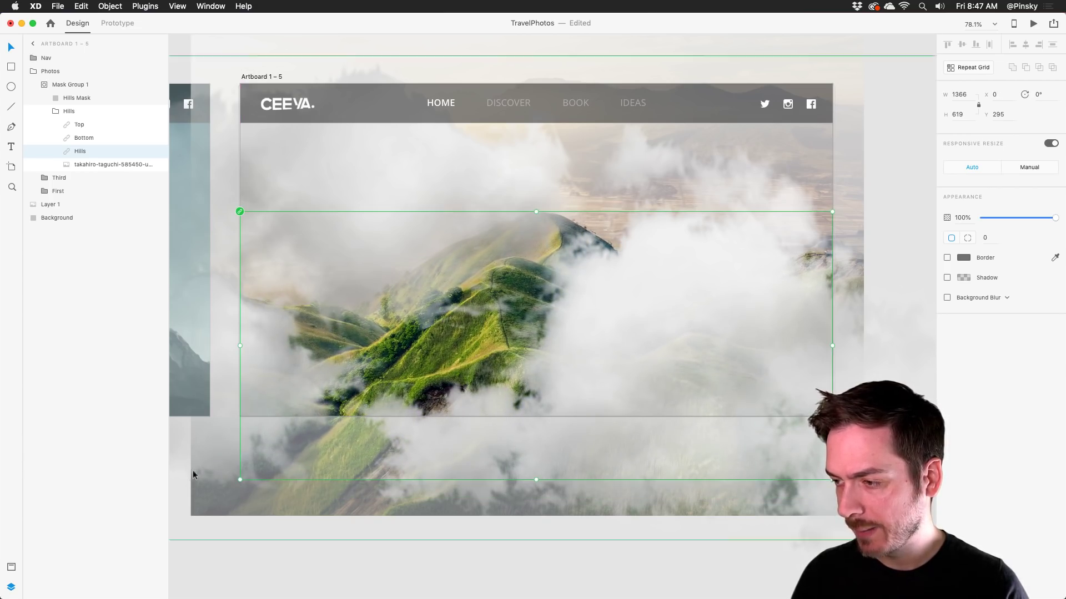
pyautogui.click(105, 164)
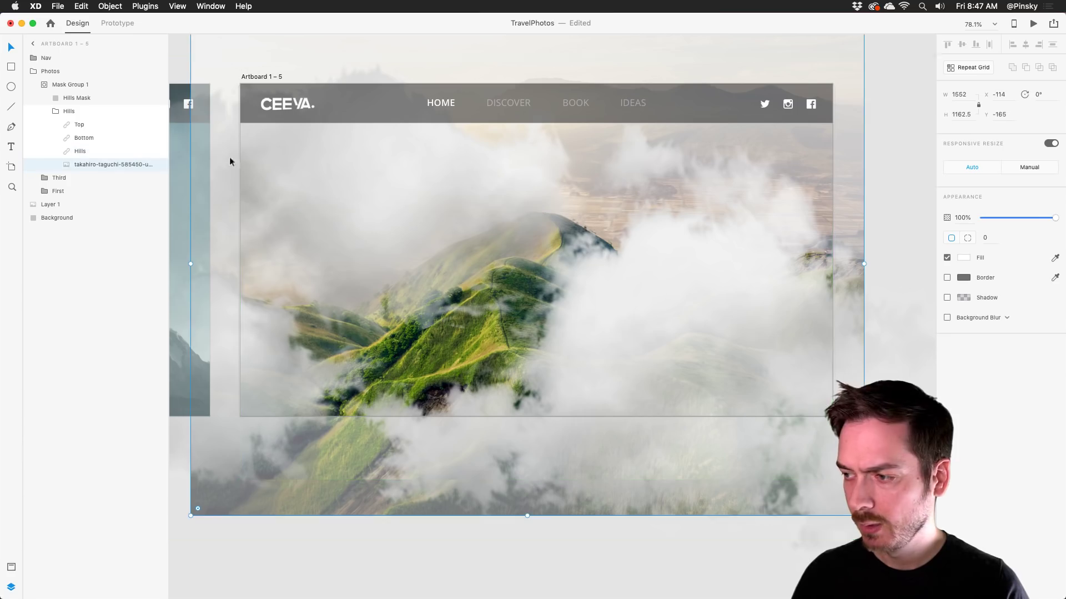
pyautogui.moveTo(864, 516); pyautogui.dragTo(835, 499)
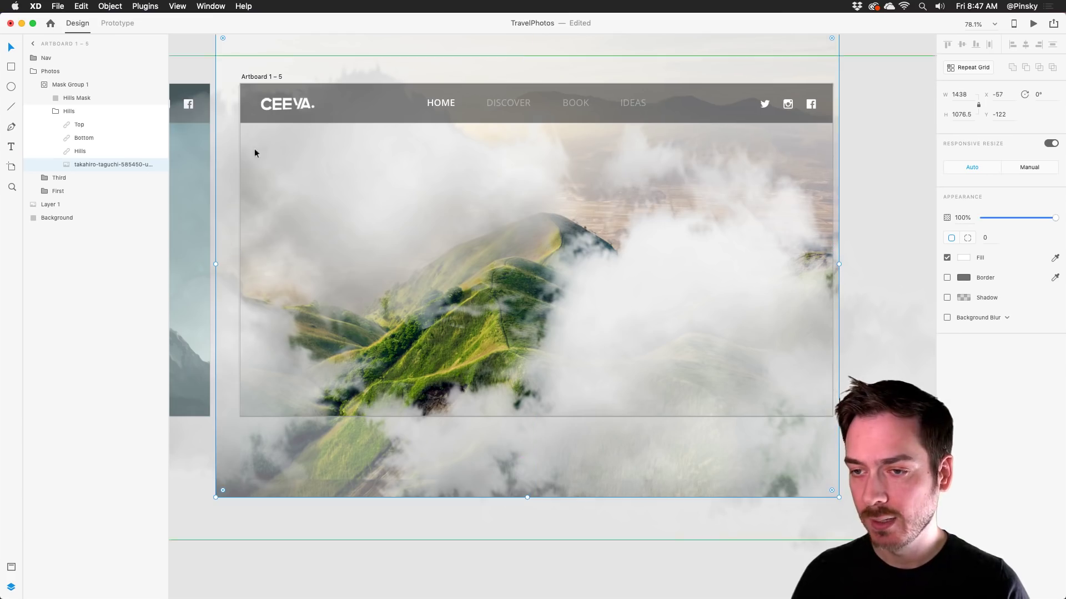
# Move the Top cloud off the artboard to X -1455, Y -975, and the Bottom cloud to X 1299, Y 721.
pyautogui.click(76, 124)
pyautogui.scroll(-5, 511, 226)
pyautogui.moveTo(521, 222); pyautogui.dragTo(349, 68)
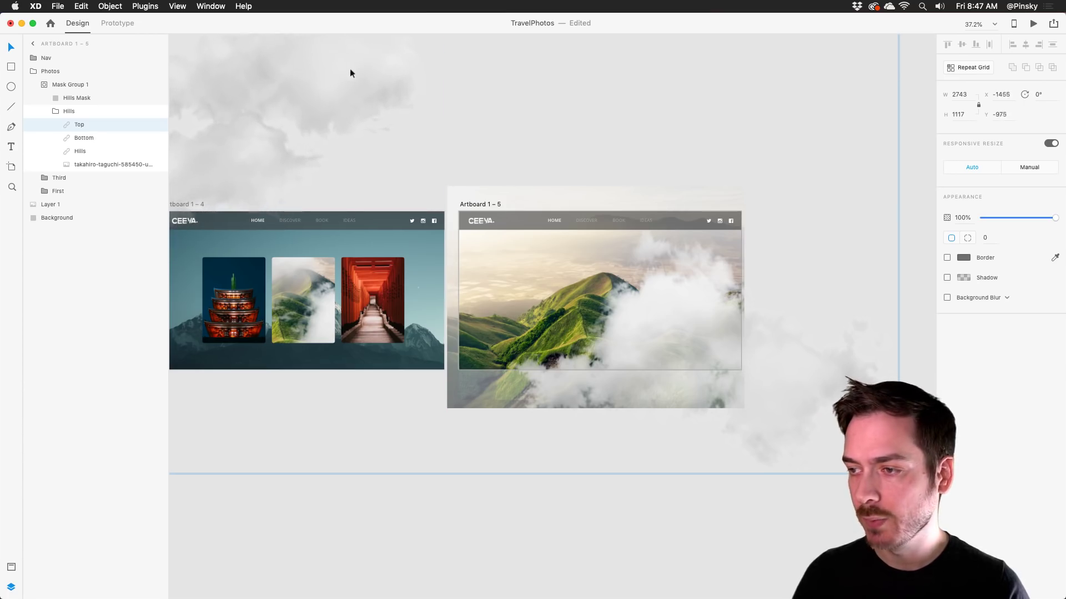
pyautogui.hscroll(5, 553, 222)
pyautogui.scroll(-4, 553, 222)
pyautogui.moveTo(553, 222); pyautogui.dragTo(777, 352)
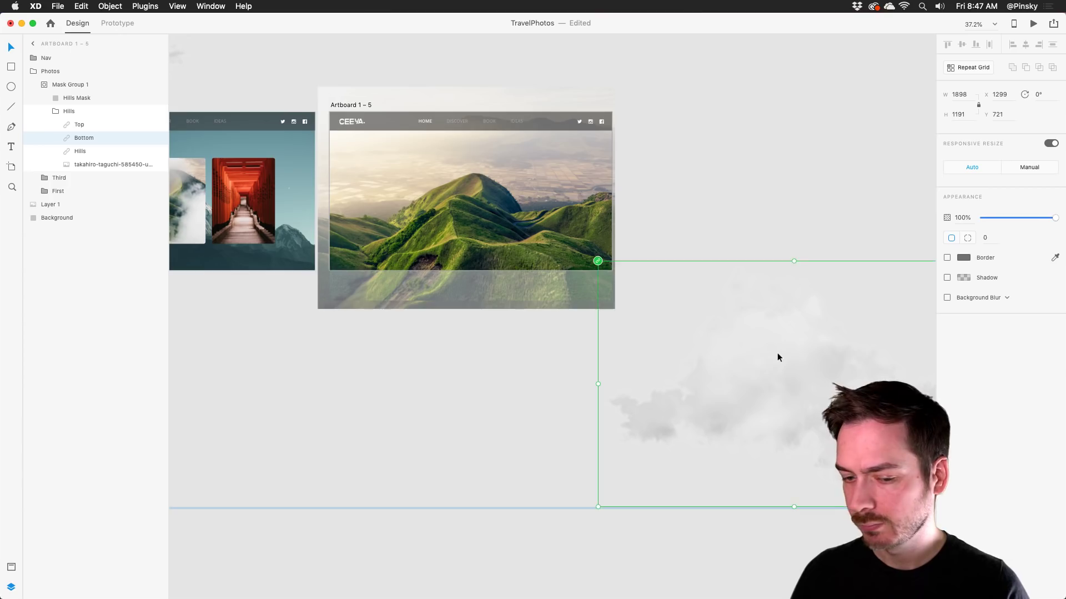
# Add the two-line text "DAILY CHALLENGE" above the hill's peak, inside the Hills group on the full-screen artboard.
pyautogui.hscroll(-5, 777, 352)
pyautogui.scroll(3, 777, 352)
pyautogui.scroll(5, 543, 216)
pyautogui.hscroll(-3, 541, 216)
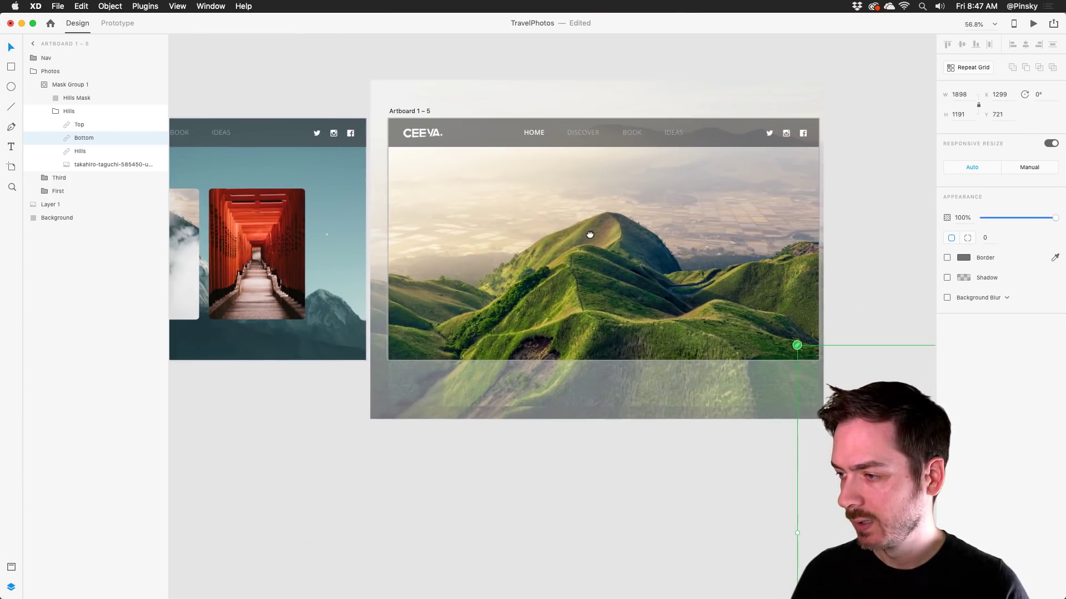
pyautogui.scroll(2, 577, 225)
pyautogui.moveTo(641, 238); pyautogui.dragTo(605, 239)
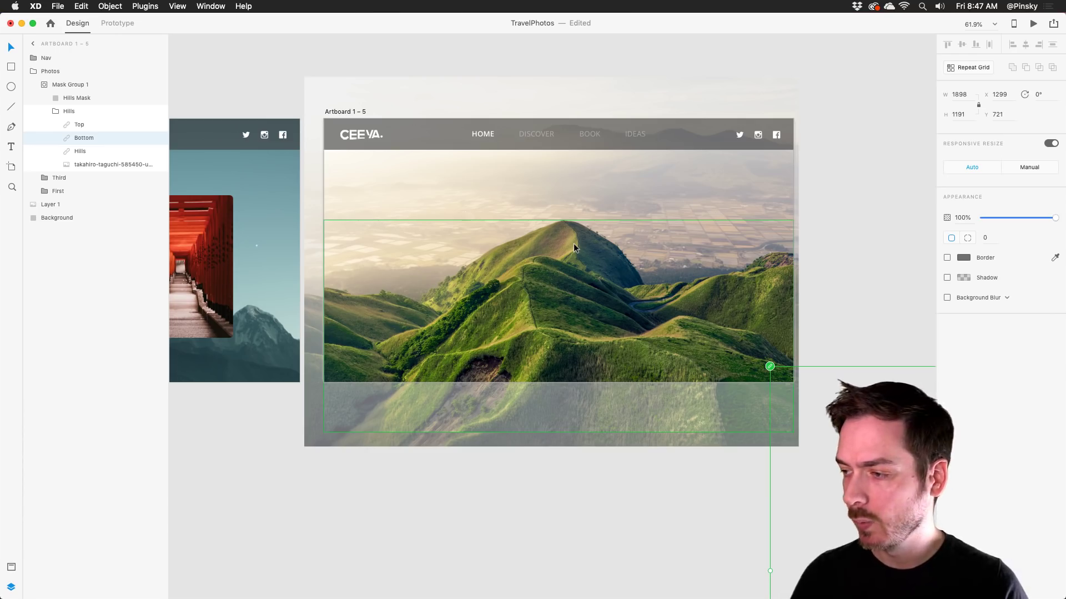
pyautogui.moveTo(574, 243)
pyautogui.mouseDown()
pyautogui.moveTo(572, 281)
pyautogui.moveTo(580, 254)
pyautogui.mouseUp()
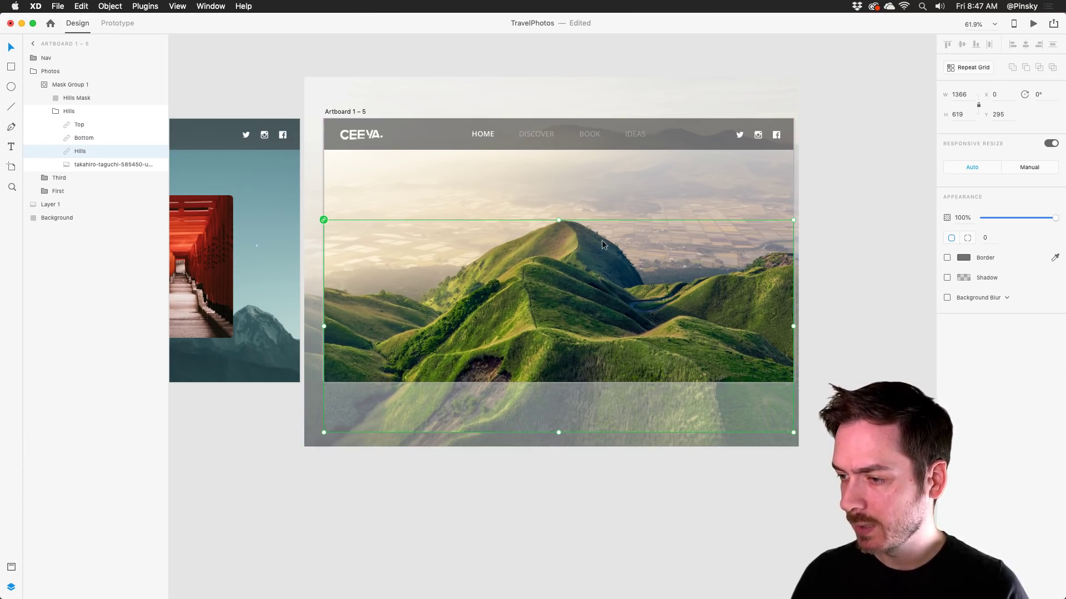
pyautogui.scroll(2, 587, 233)
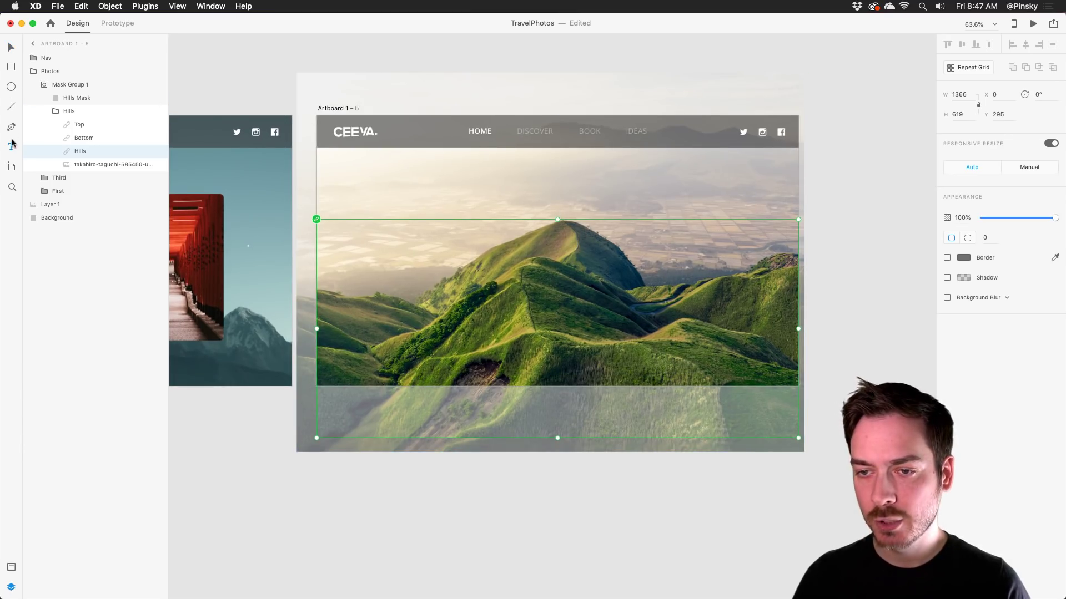
pyautogui.click(557, 205)
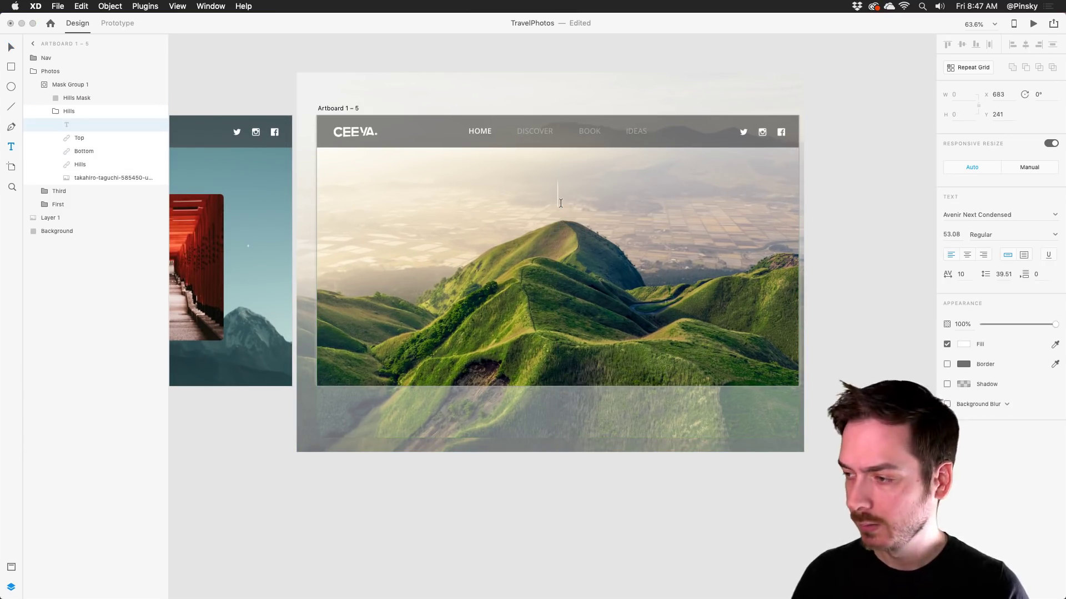
pyautogui.write('DAIL')
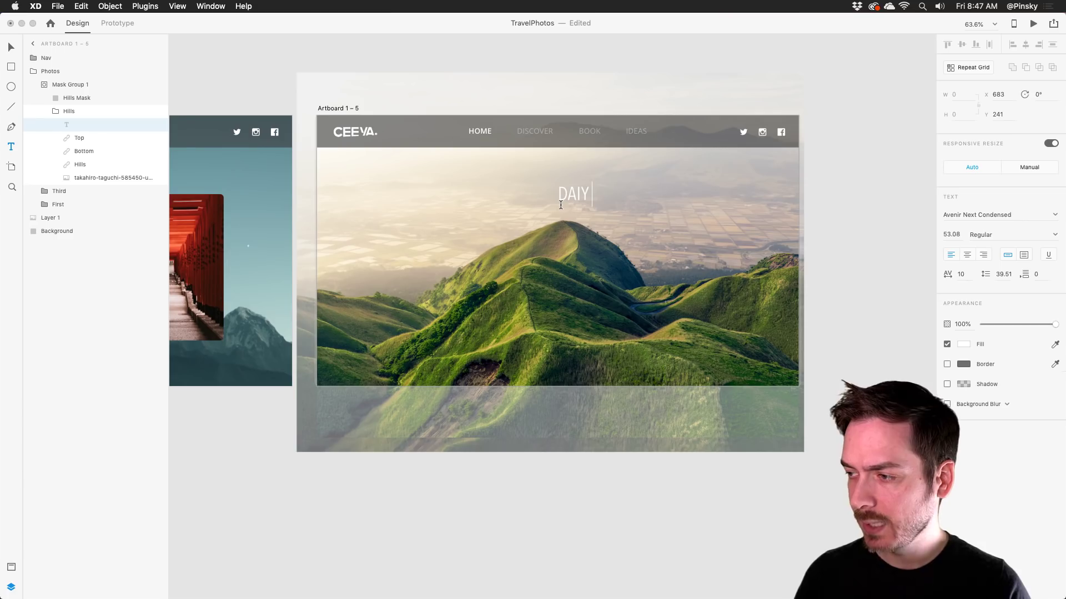
pyautogui.press('BackSpace')
pyautogui.write('LY')
pyautogui.press('Return')
pyautogui.write('CHA')
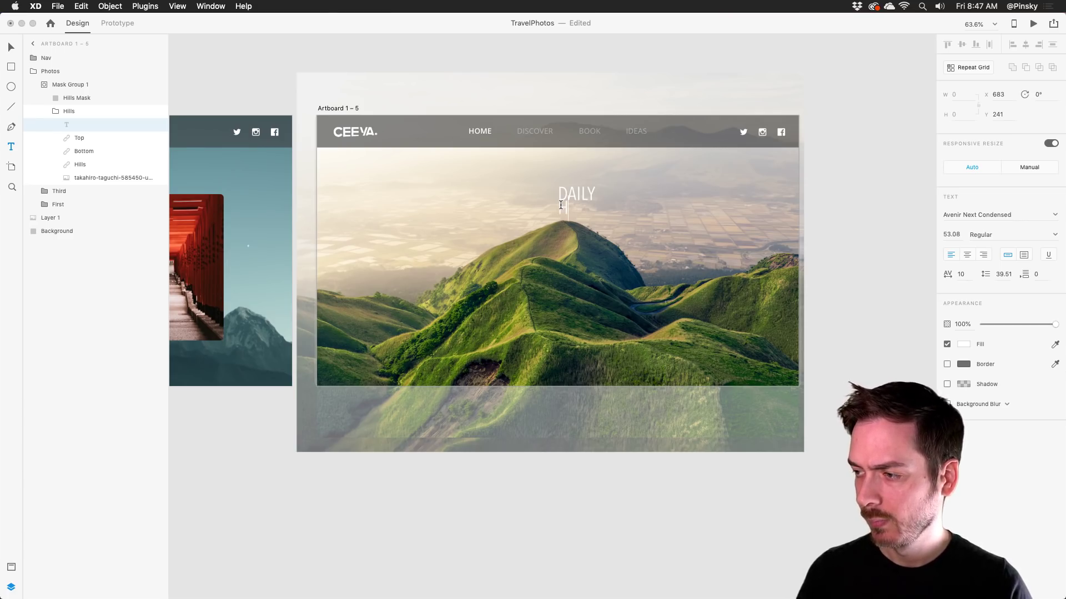
pyautogui.write('LLENGE')
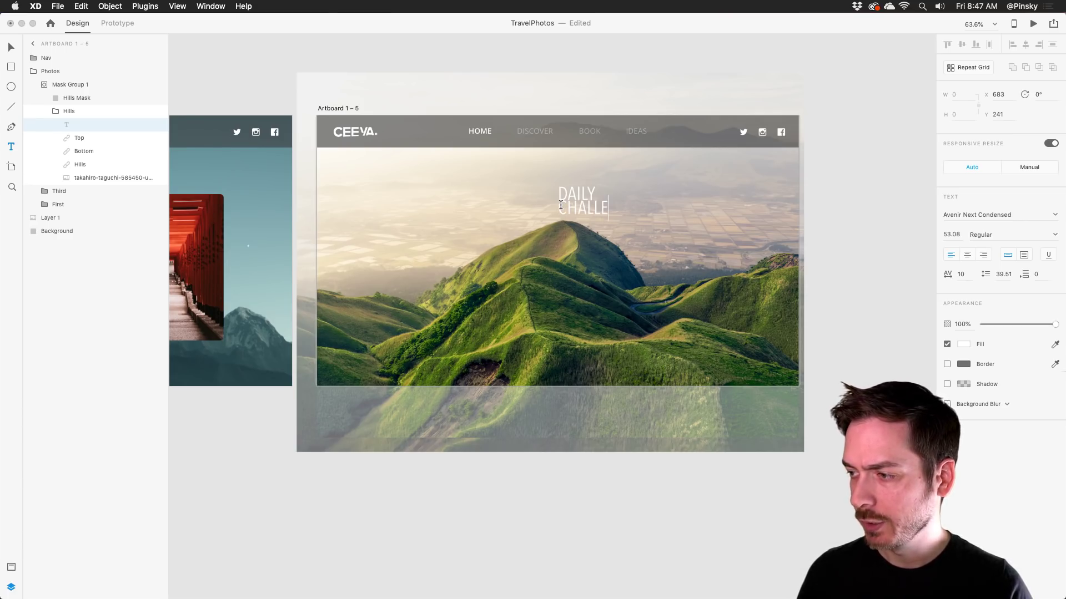
# Enlarge only the word DAILY to font size 113.08 so it spans the width of CHALLENGE.
pyautogui.doubleClick(582, 196)
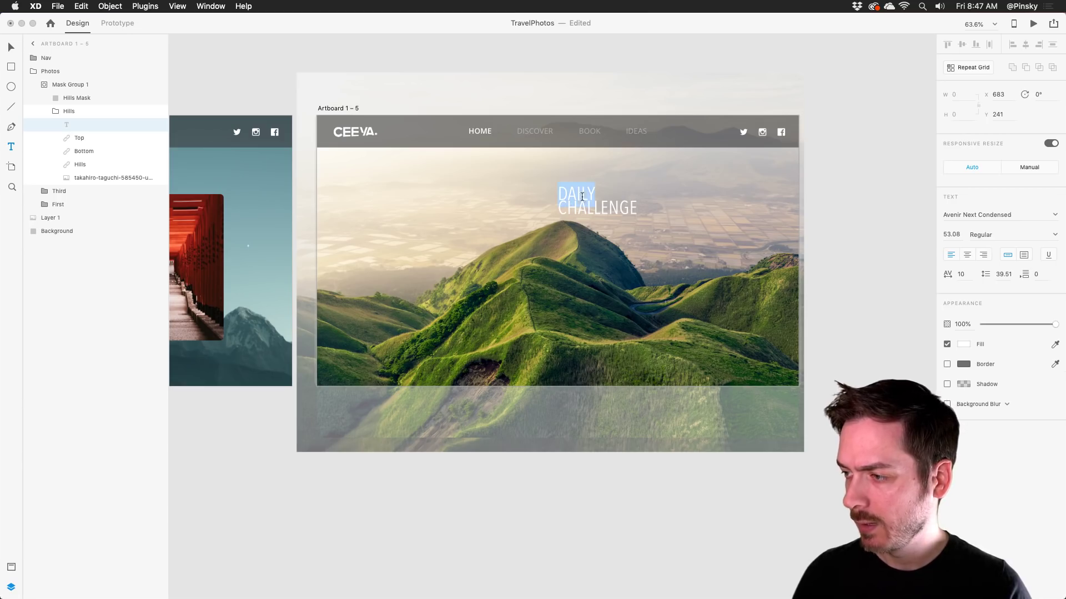
pyautogui.click(958, 239)
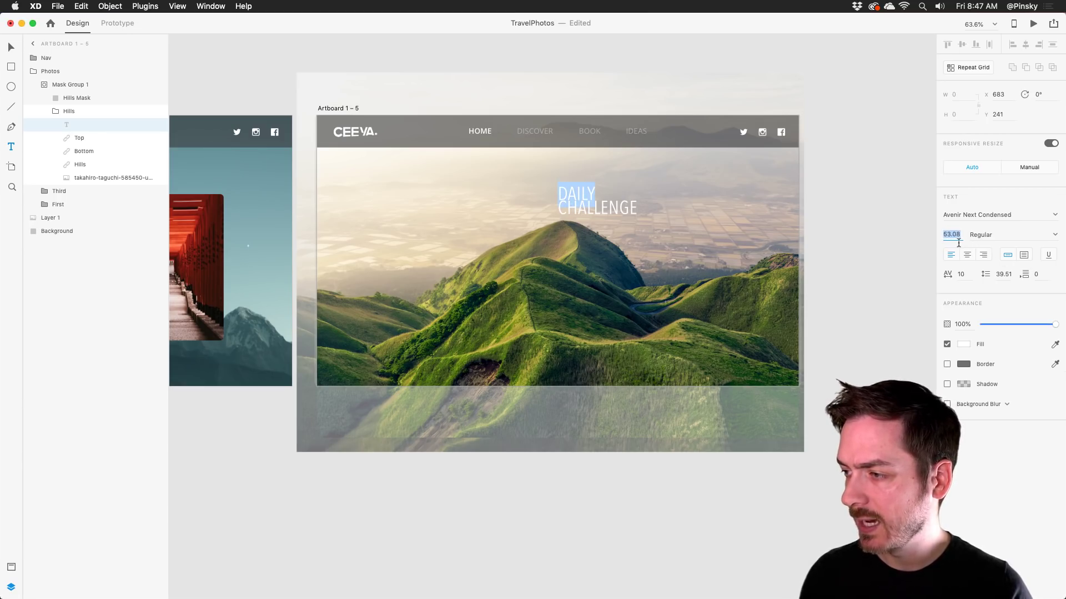
pyautogui.hotkey('shift', 'Up')
pyautogui.hotkey('shift', 'Up')
pyautogui.hotkey('shift', 'Up')
pyautogui.hotkey('shift', 'Up')
pyautogui.hotkey('shift', 'Up')
pyautogui.hotkey('shift', 'Up')
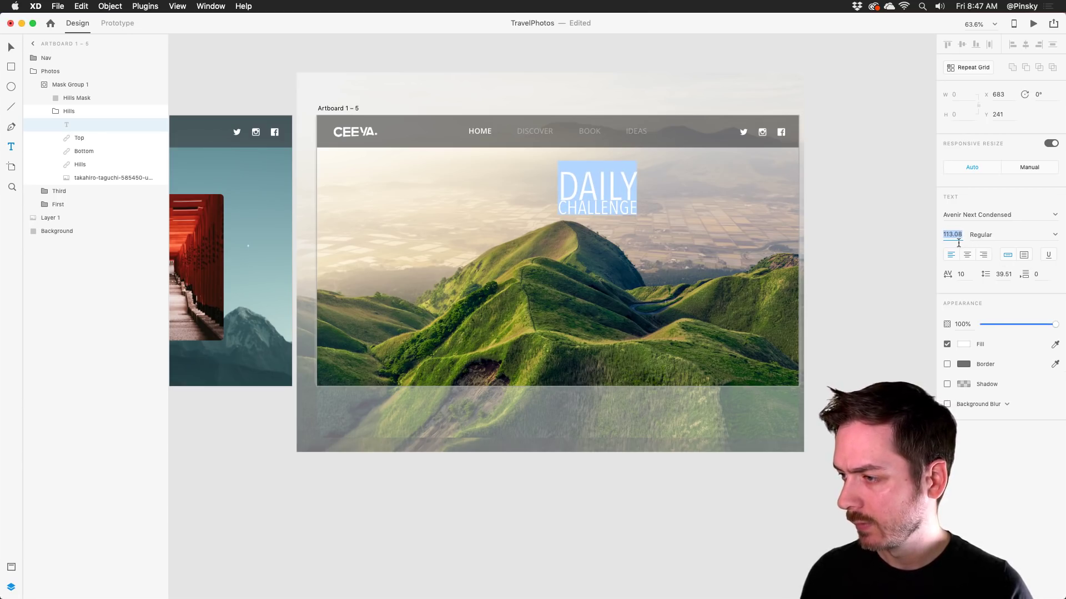
pyautogui.press('Escape')
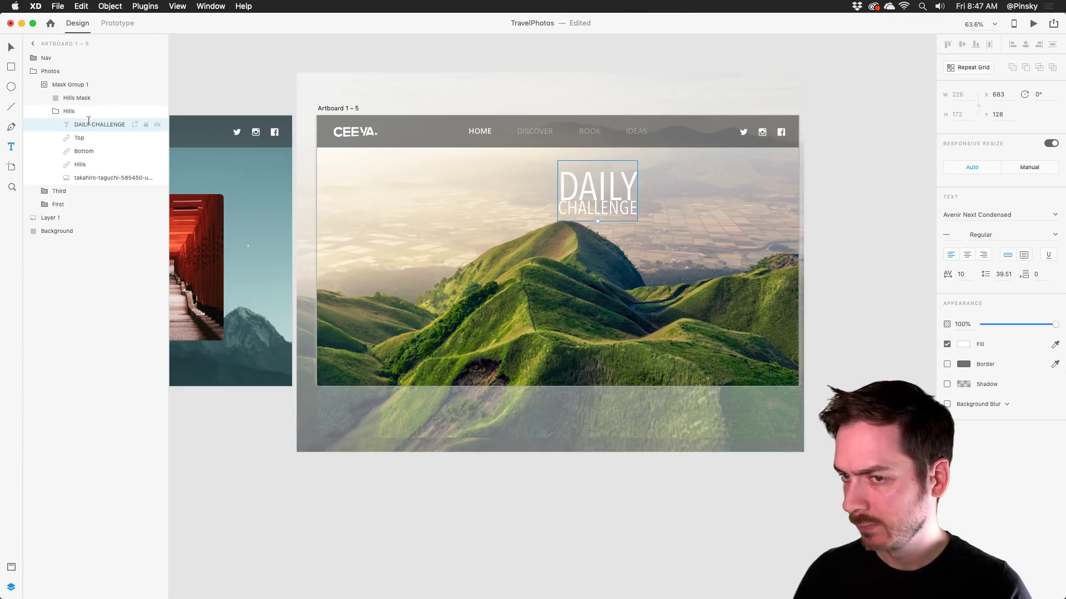
# Set the DAILY CHALLENGE text's line spacing to 50.51 and change its font to DIN Condensed Bold.
pyautogui.click(1002, 274)
pyautogui.press('Up')
pyautogui.press('Up')
pyautogui.press('Up')
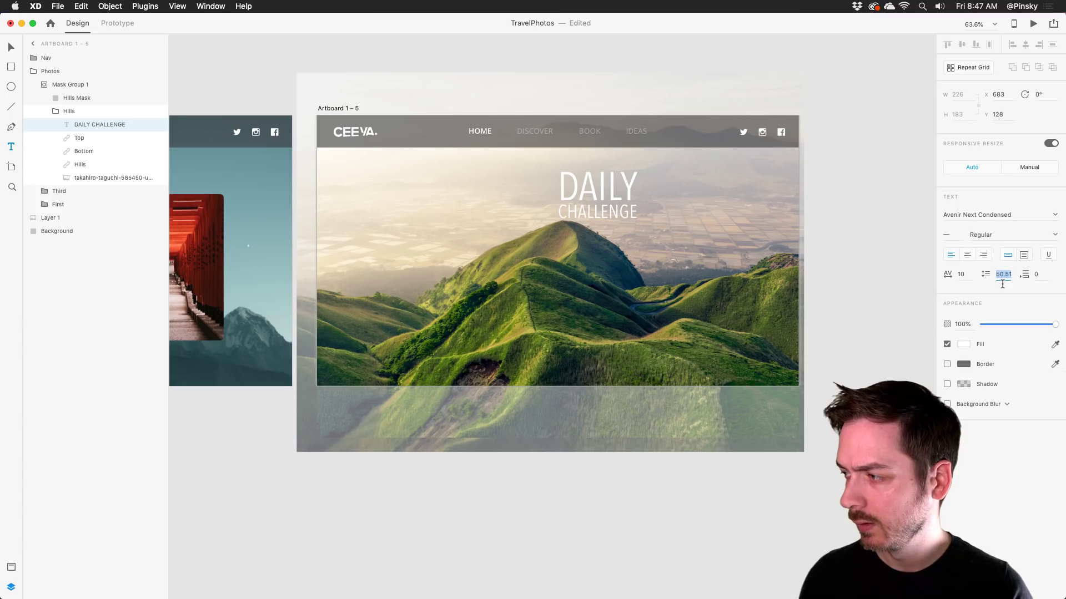
pyautogui.click(1023, 216)
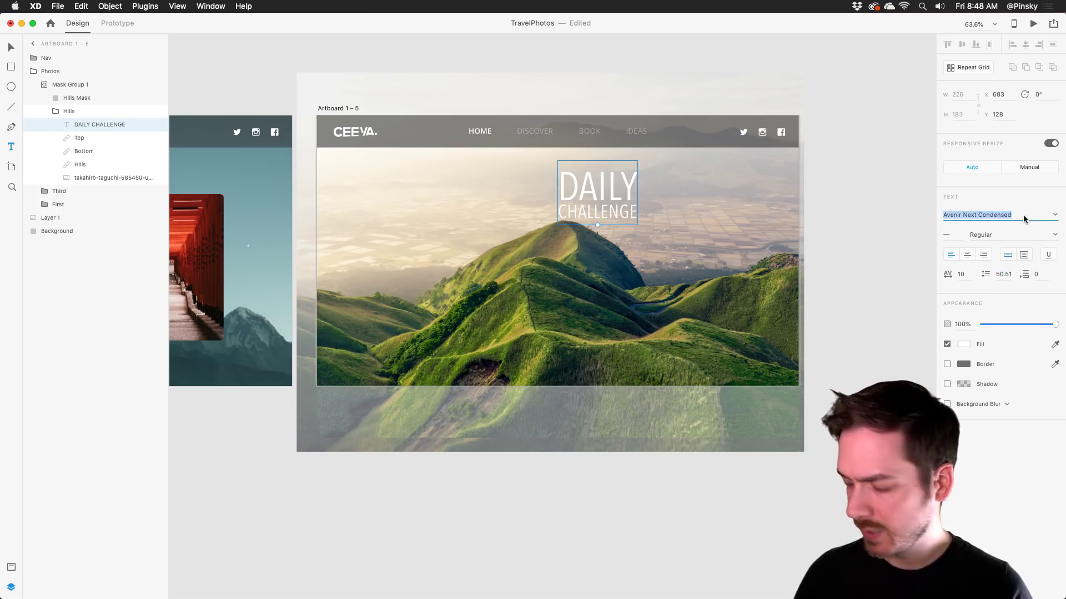
pyautogui.write('Diwan Kufi')
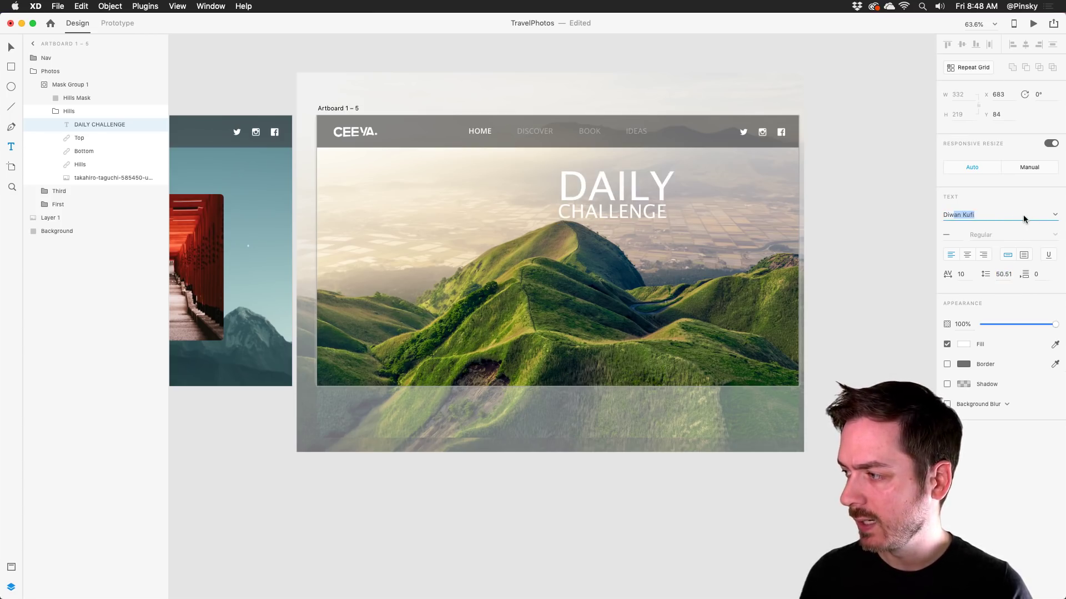
pyautogui.press('Up')
pyautogui.press('Return')
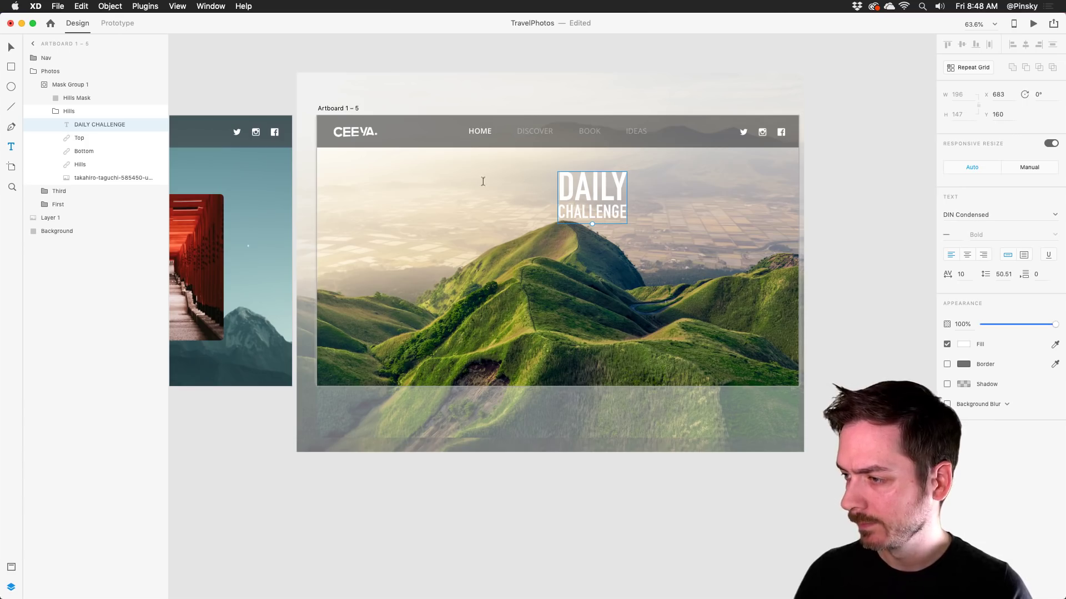
# Center the DAILY CHALLENGE text over the hill and scale it to about 253 wide, at X 557, Y 118.
pyautogui.click(11, 49)
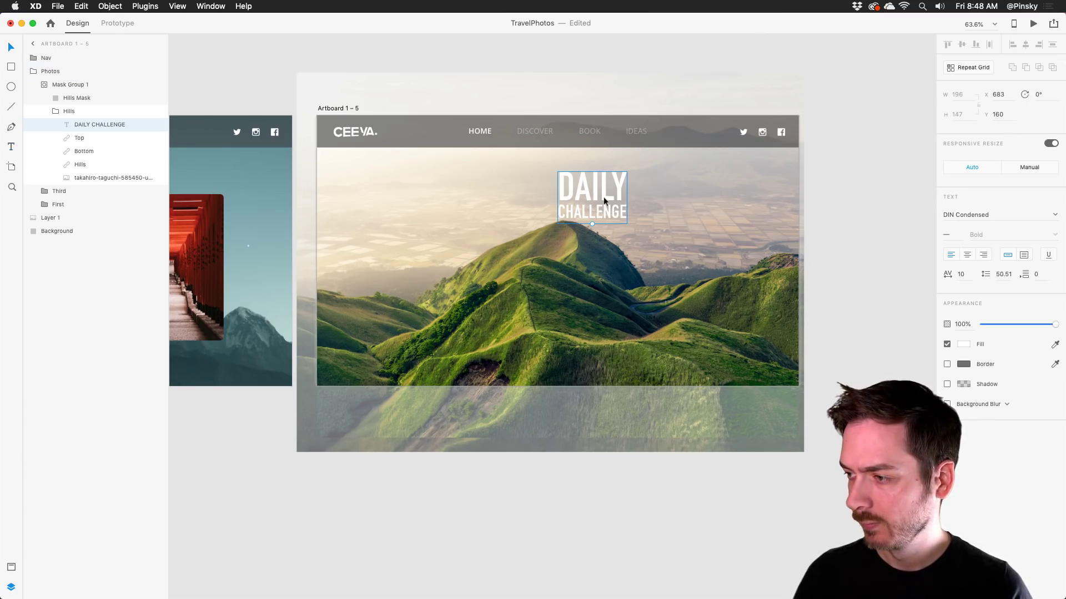
pyautogui.moveTo(604, 198); pyautogui.dragTo(557, 224)
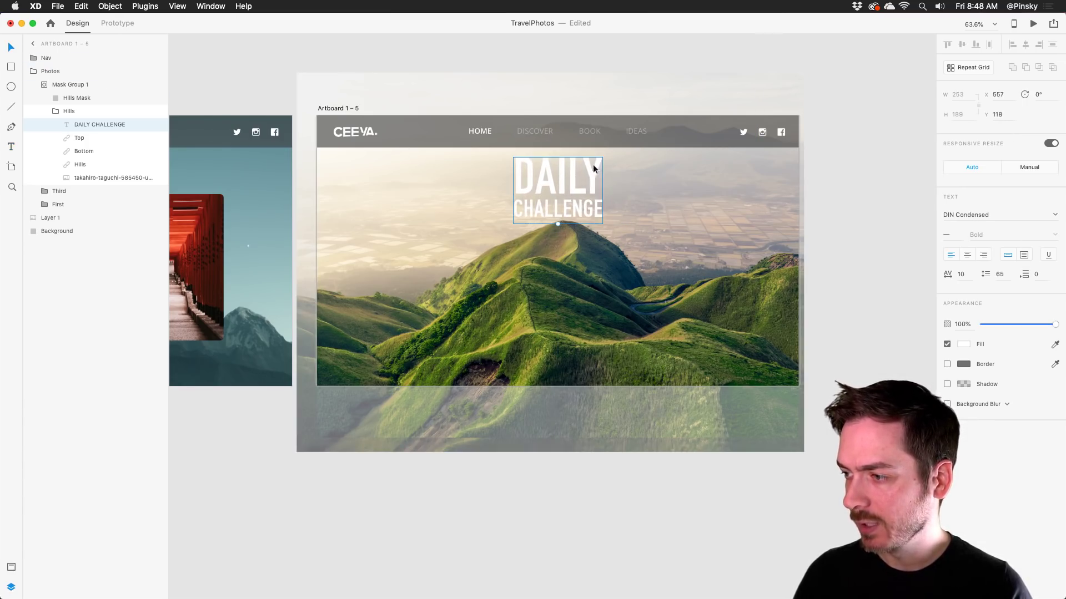
pyautogui.moveTo(593, 164); pyautogui.dragTo(569, 171)
# Shift the Hills graphic down slightly, the photo behind it to X -57, Y -69, and the DAILY CHALLENGE text to Y 140.
pyautogui.moveTo(584, 268); pyautogui.dragTo(585, 282)
pyautogui.click(695, 202)
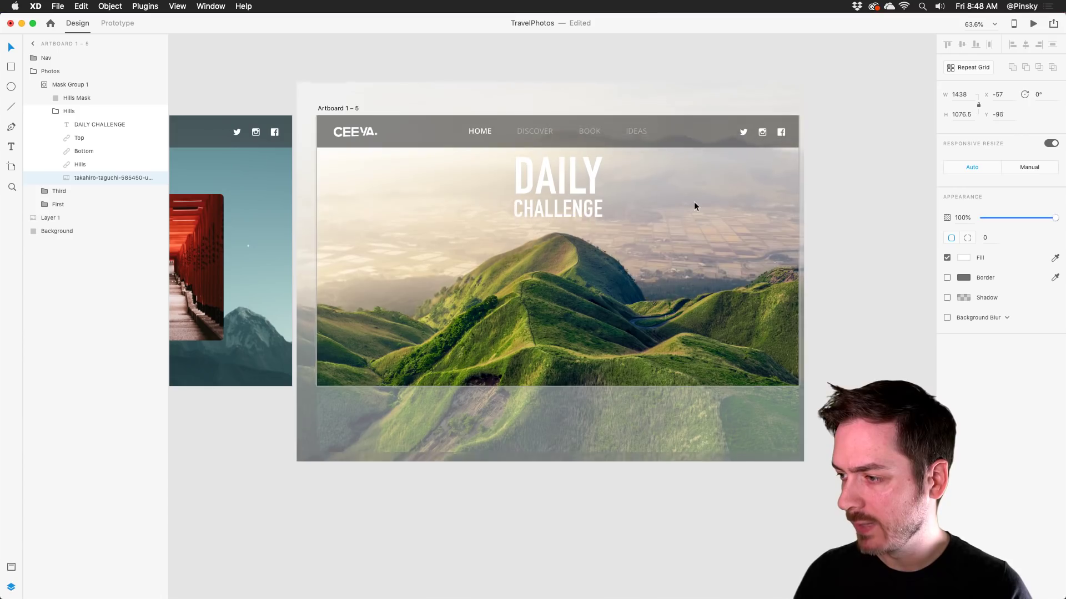
pyautogui.moveTo(694, 207); pyautogui.dragTo(697, 208)
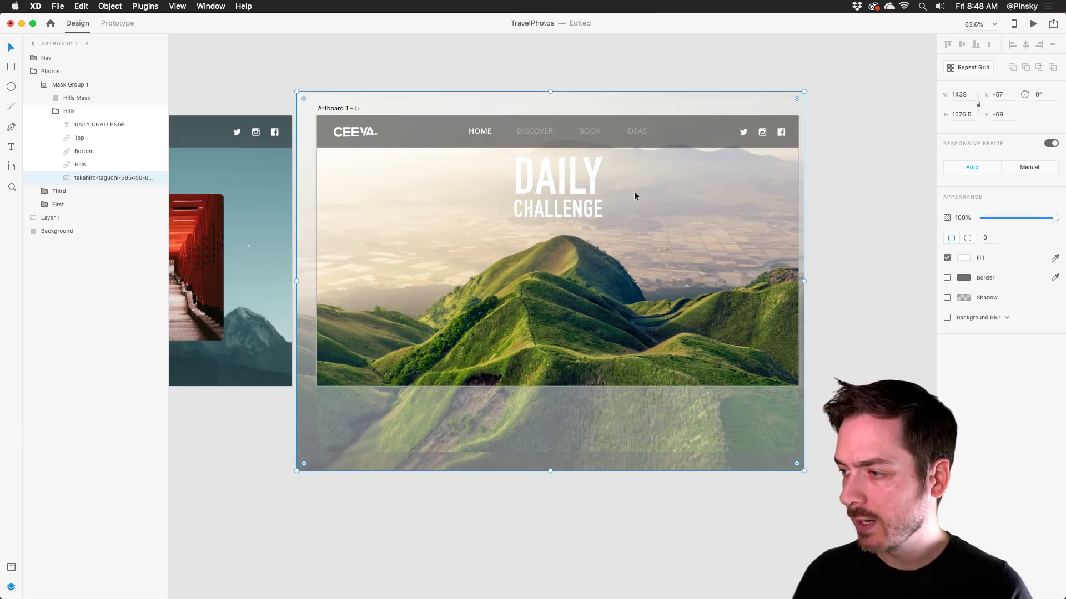
pyautogui.moveTo(571, 174); pyautogui.dragTo(571, 185)
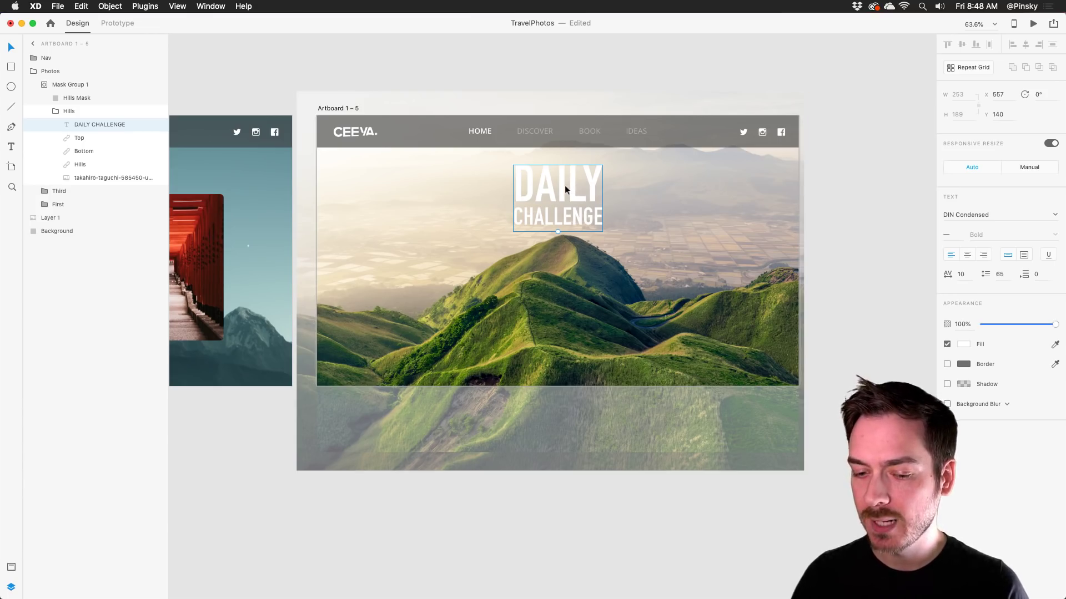
# Copy the DAILY CHALLENGE text into the Hills group on Artboard 1 – 4 and shrink it to 133 wide at X 617, Y 384.
pyautogui.press('Escape')
pyautogui.hscroll(-10, 468, 211)
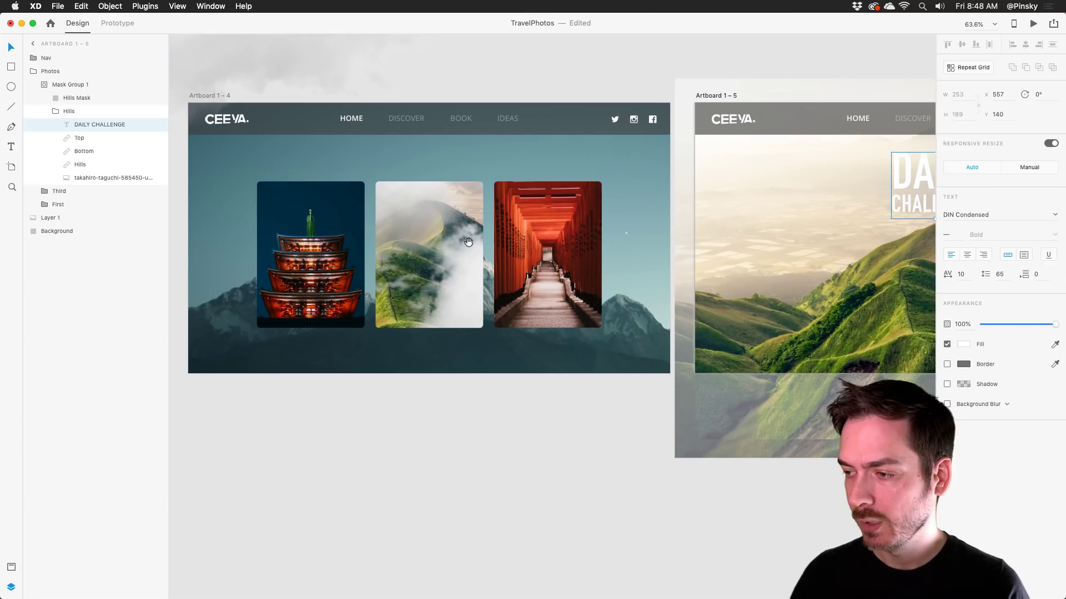
pyautogui.click(397, 236)
pyautogui.click(82, 128)
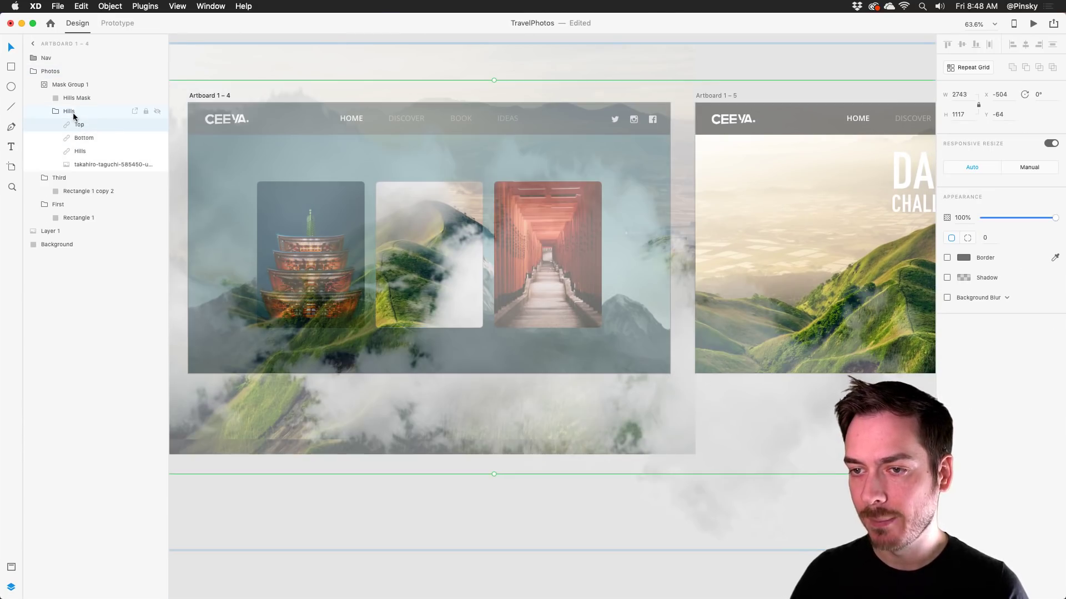
pyautogui.press('super+v')
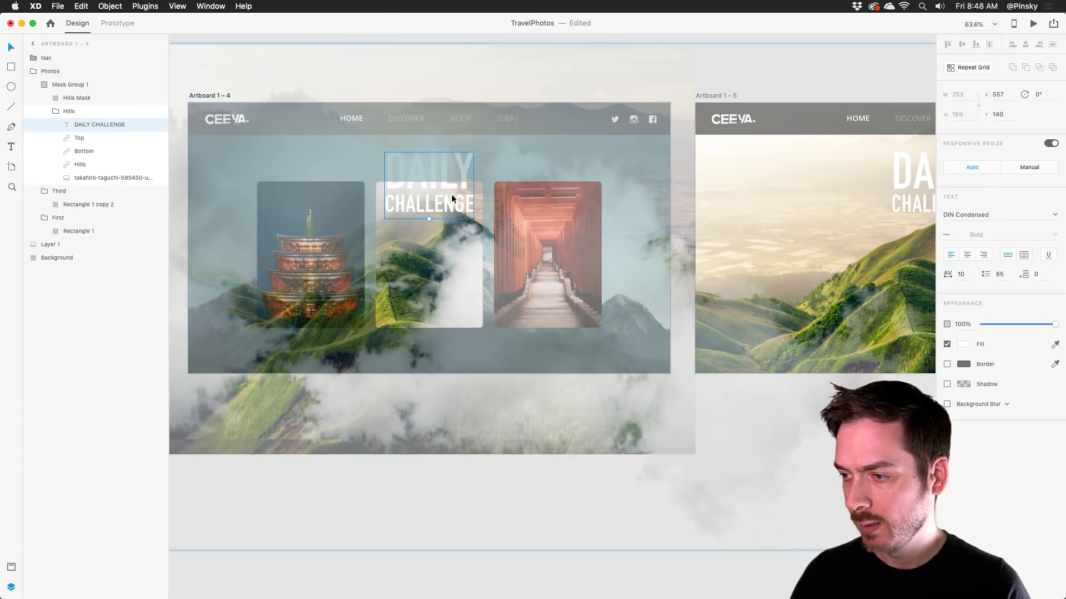
pyautogui.moveTo(448, 197); pyautogui.dragTo(438, 243)
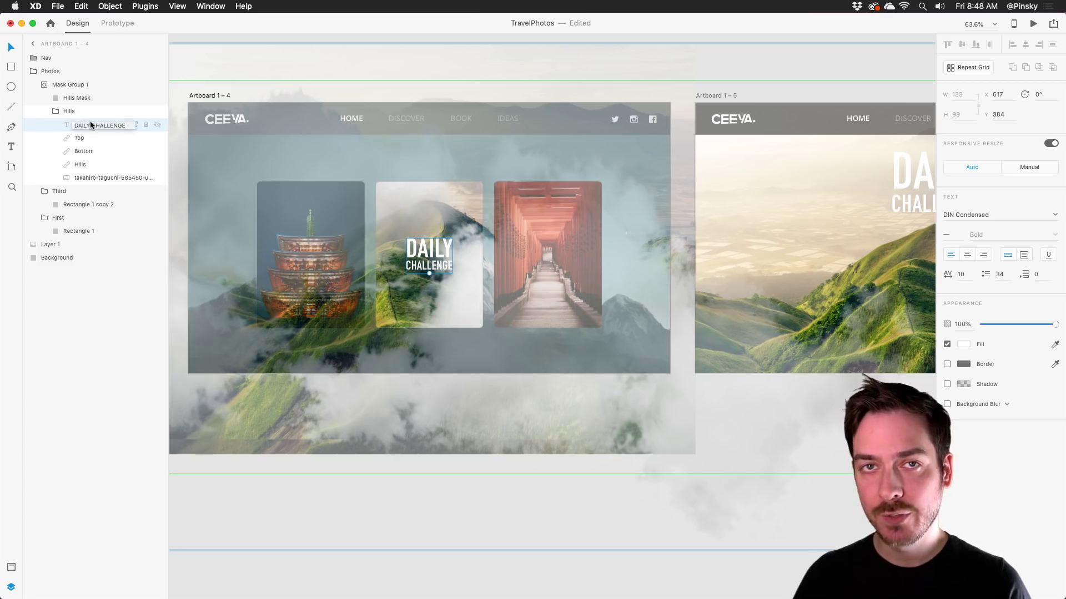
# Send the copied DAILY CHALLENGE text behind the Hills graphic, directly above the photo layer in the Hills group.
pyautogui.moveTo(90, 121)
pyautogui.mouseDown()
pyautogui.moveTo(84, 162)
pyautogui.moveTo(78, 125)
pyautogui.mouseUp()
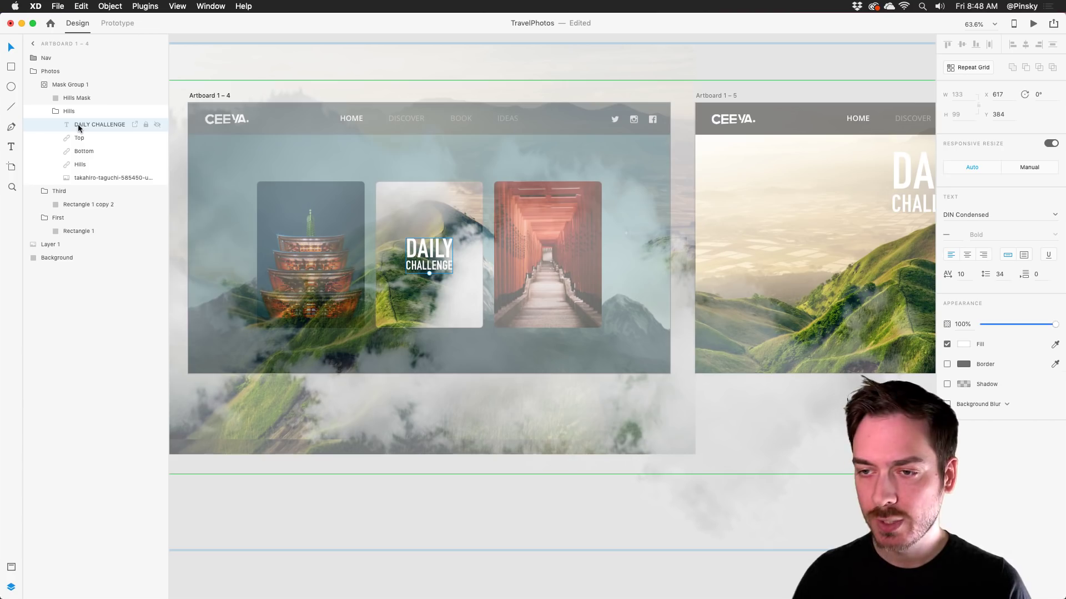
pyautogui.rightClick(77, 125)
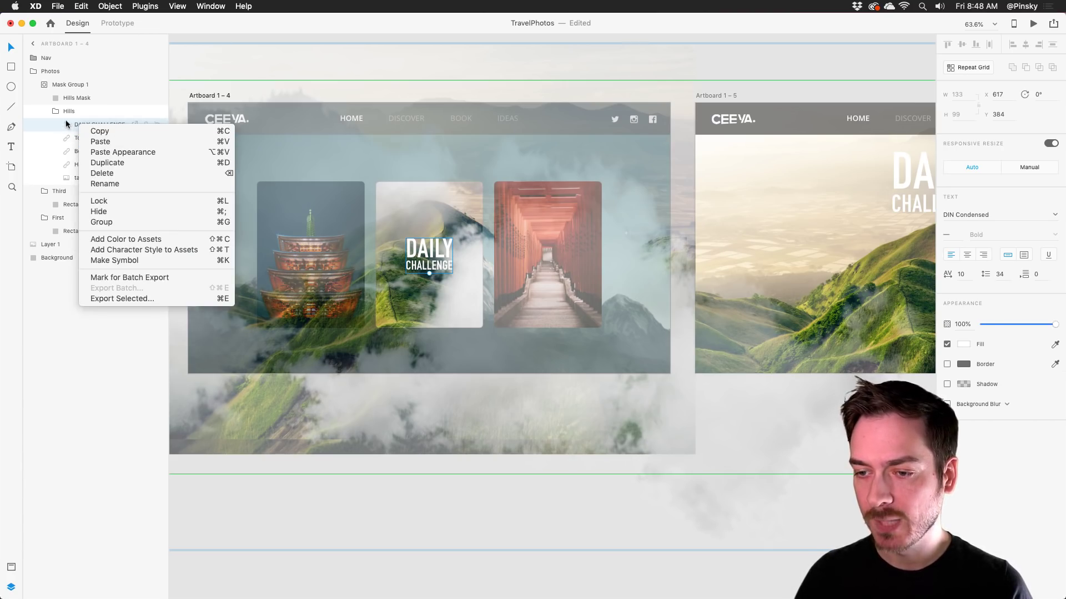
pyautogui.click(65, 124)
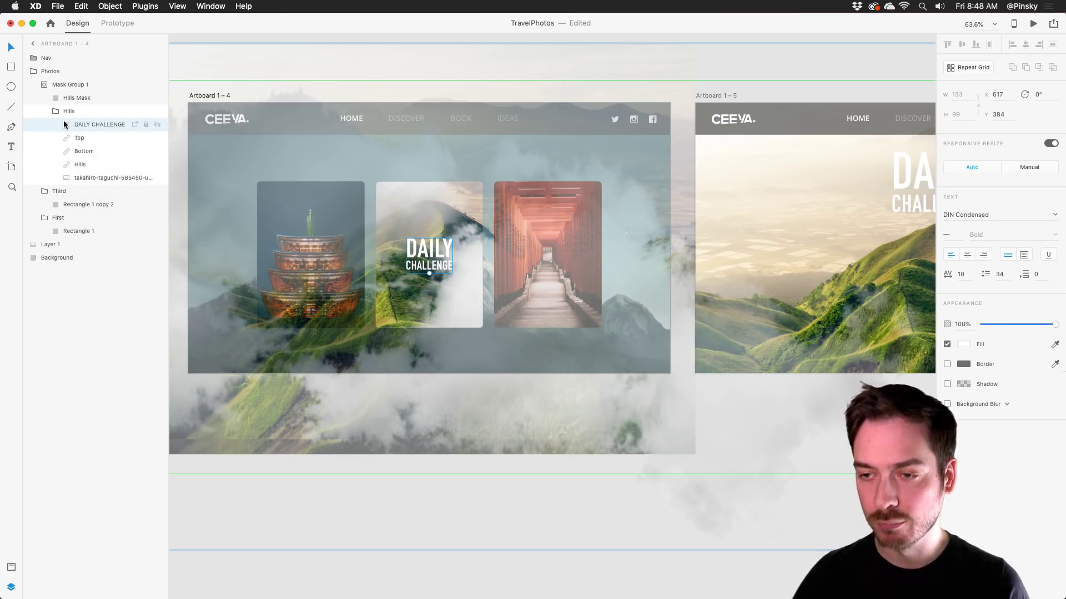
pyautogui.press('super+bracketleft')
pyautogui.press('super+bracketleft')
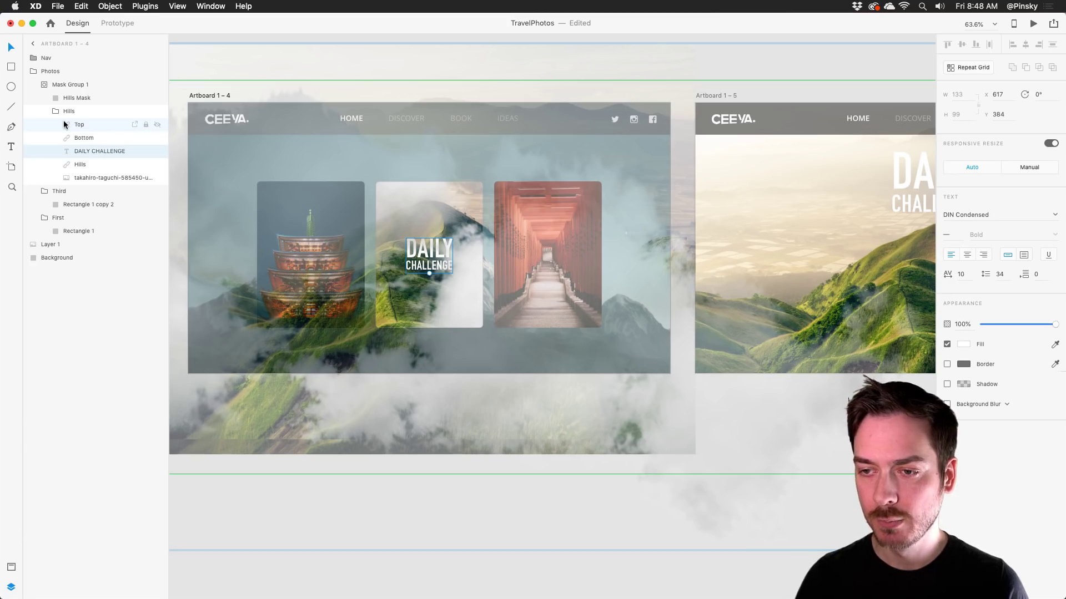
pyautogui.press('super+bracketleft')
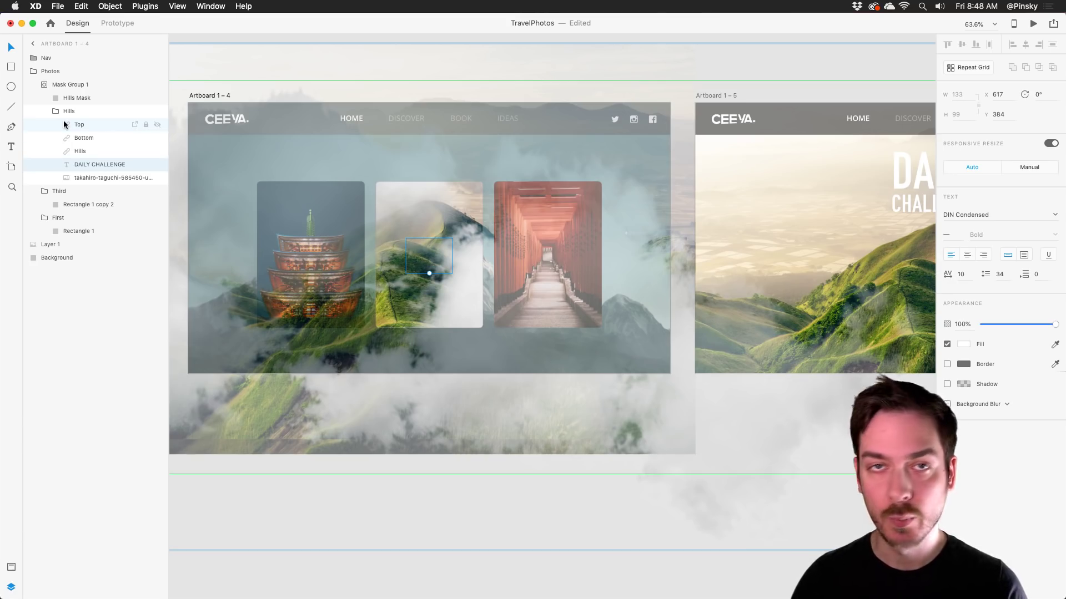
pyautogui.press('Escape')
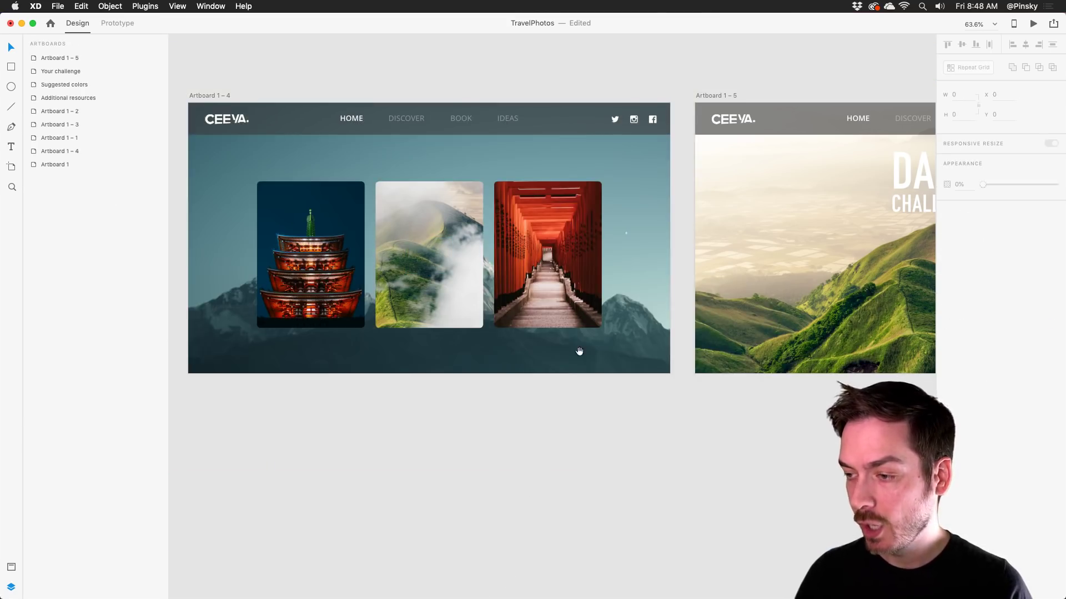
# Compare the middle hills card on Artboard 1 – 4 with the full-screen scene on Artboard 1 – 5.
pyautogui.scroll(-3, 561, 352)
pyautogui.moveTo(606, 337); pyautogui.dragTo(546, 341)
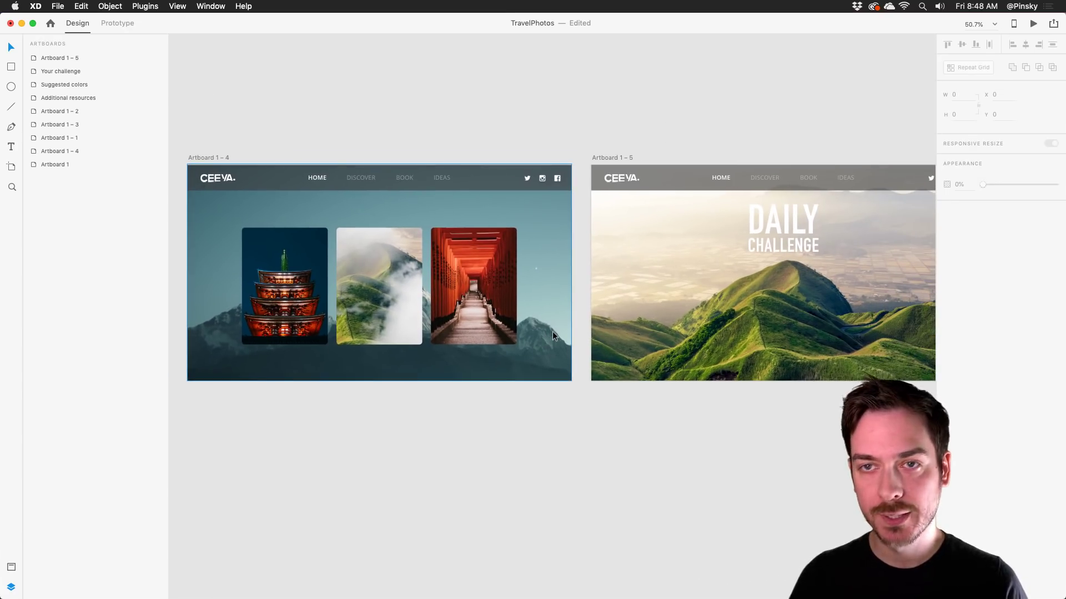
pyautogui.click(381, 284)
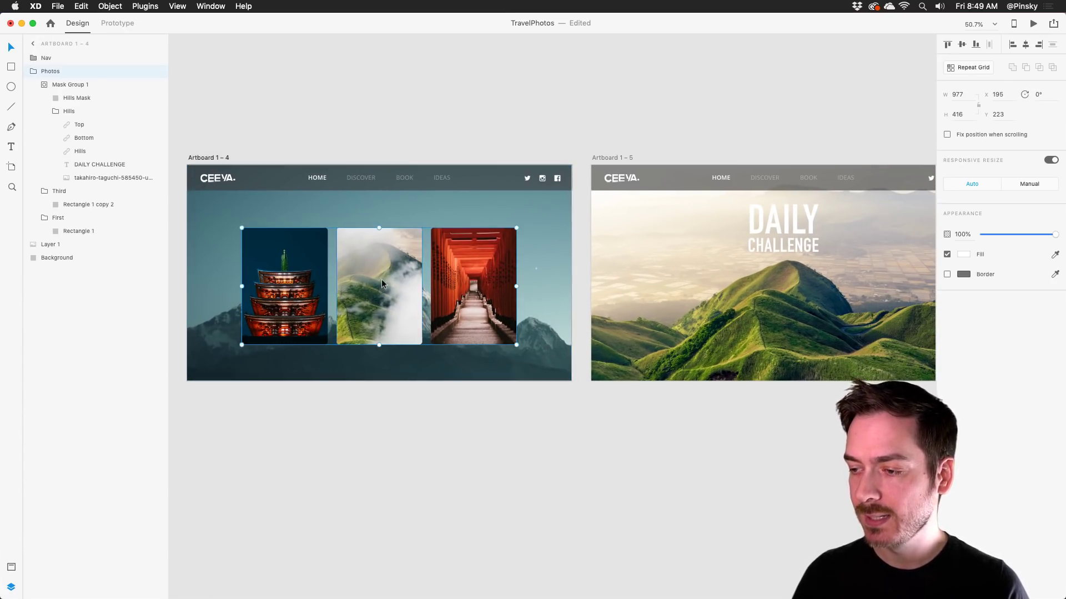
pyautogui.scroll(5, 381, 284)
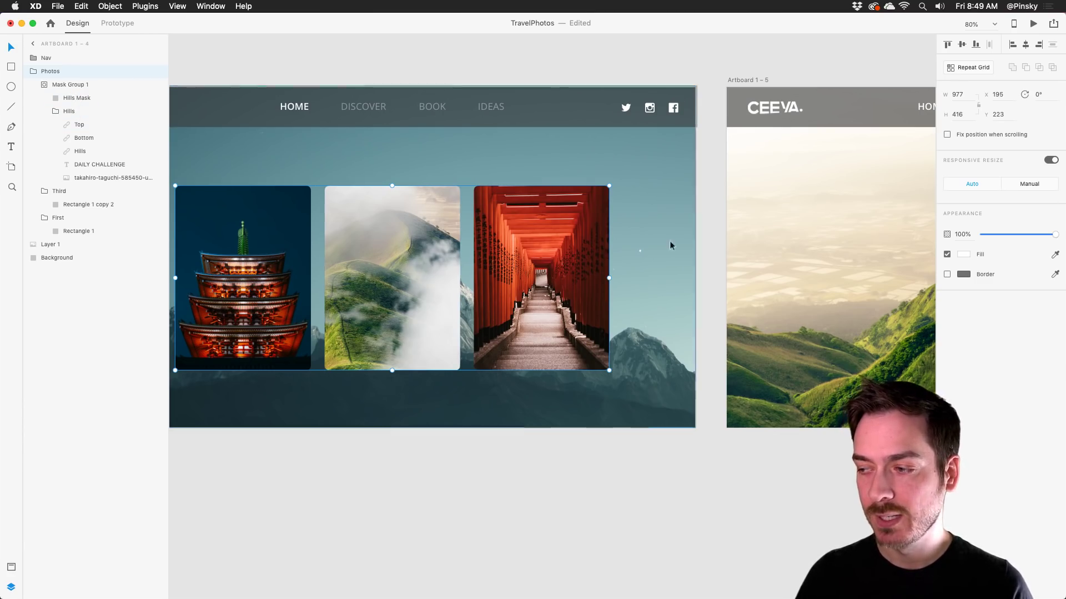
pyautogui.hscroll(10, 671, 243)
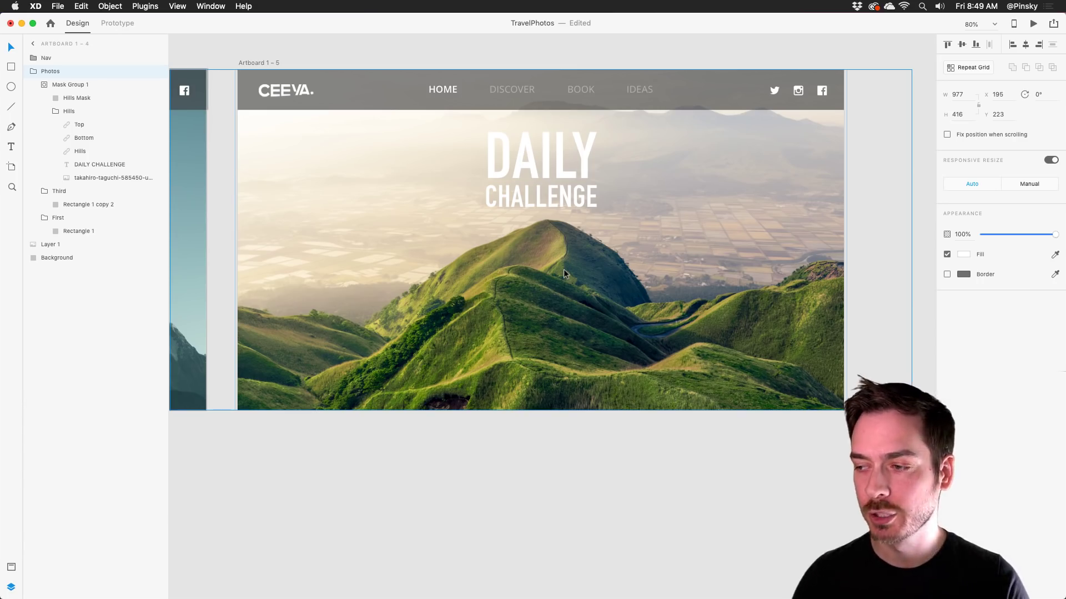
# Switch to prototyping and wire the middle hills card's Mask Group 1 on Artboard 1 – 4 to Artboard 1 – 5.
pyautogui.hscroll(-10, 564, 269)
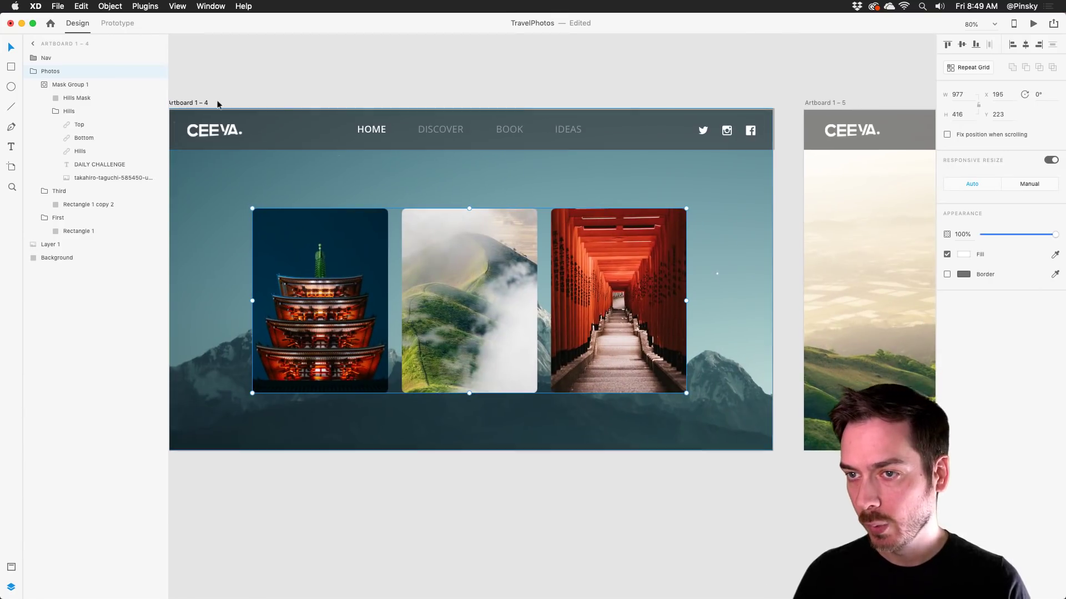
pyautogui.click(128, 24)
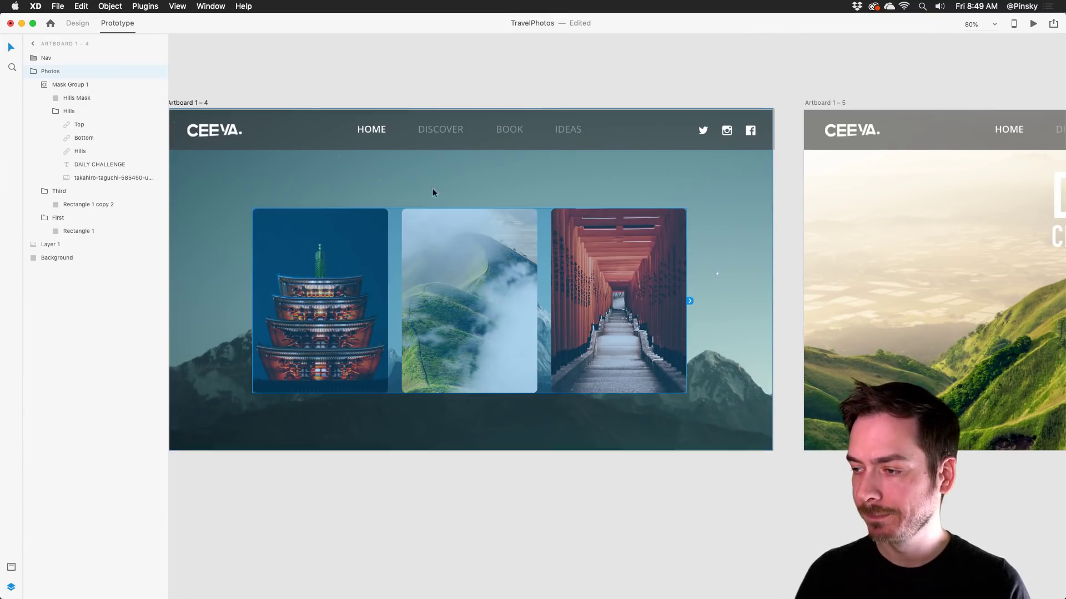
pyautogui.doubleClick(478, 271)
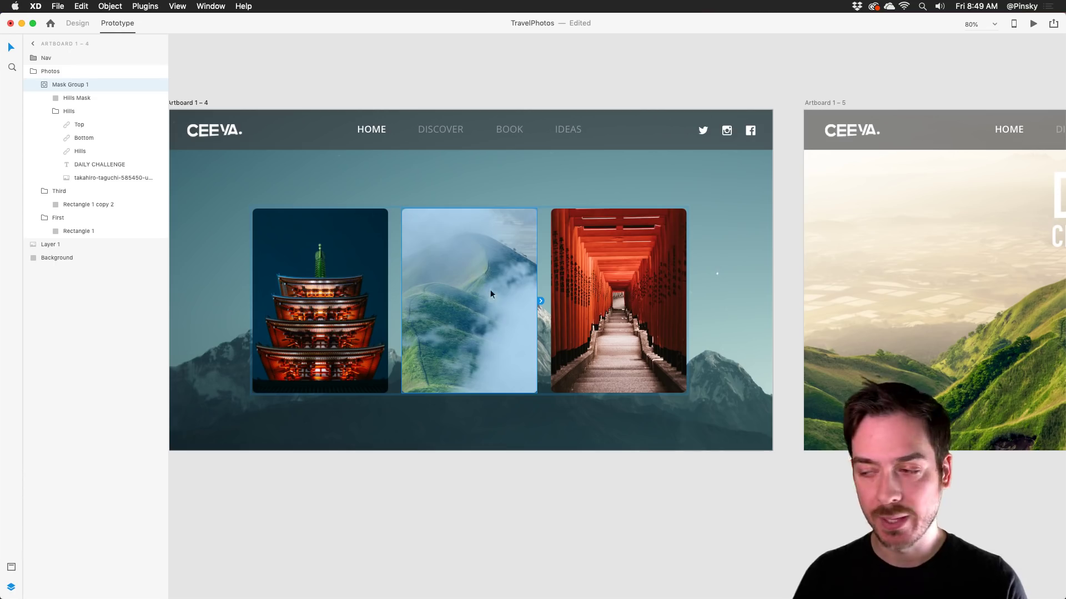
pyautogui.click(540, 302)
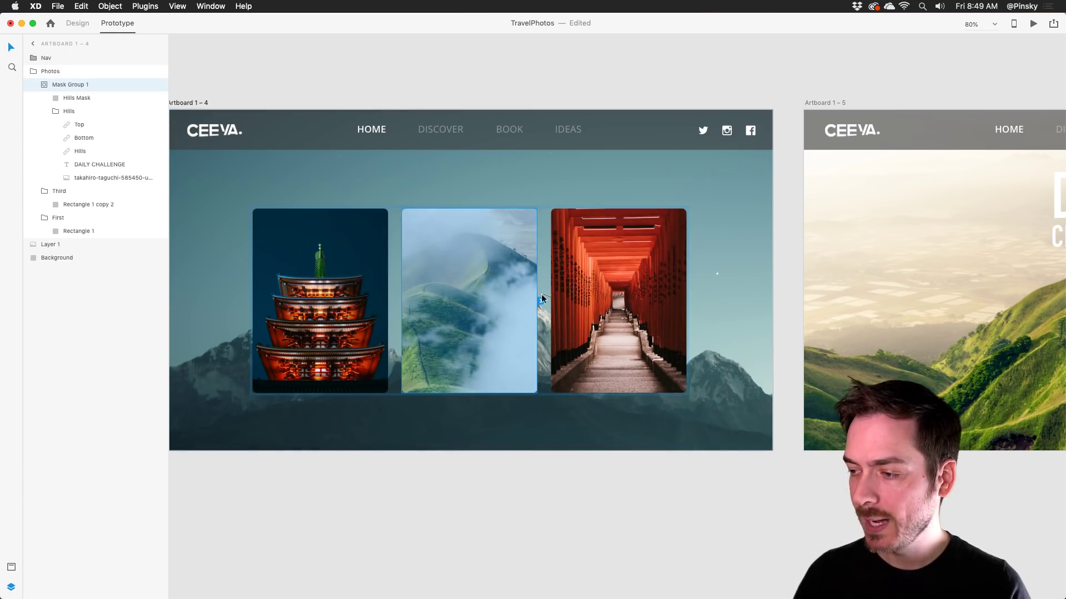
pyautogui.moveTo(542, 300); pyautogui.dragTo(843, 260)
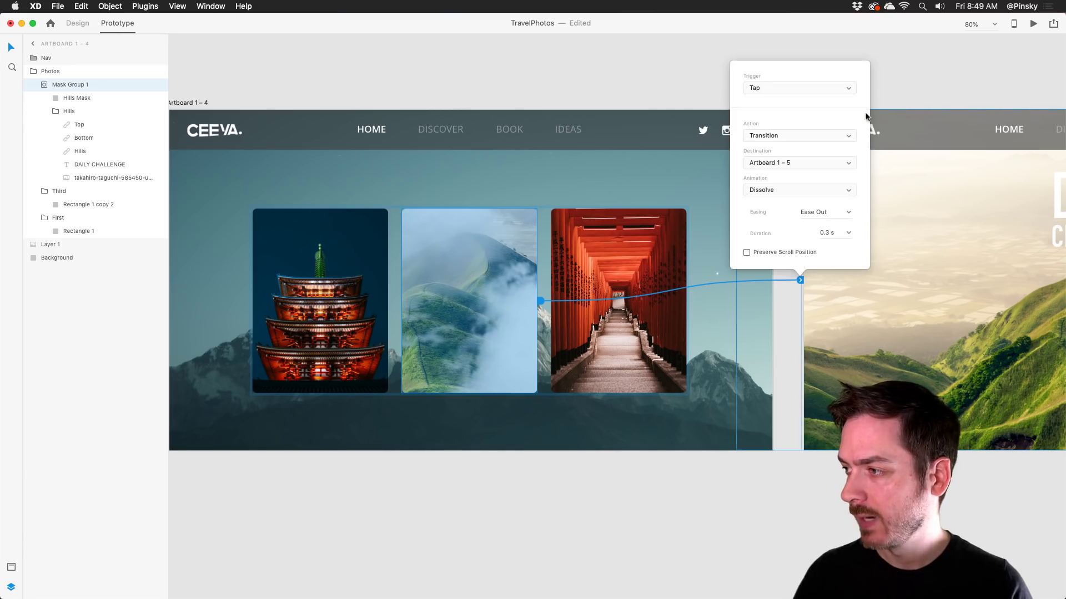
# Set the hills card's interaction to a Tap trigger with Auto-Animate, Ease In-Out easing and a 4 s duration.
pyautogui.click(829, 88)
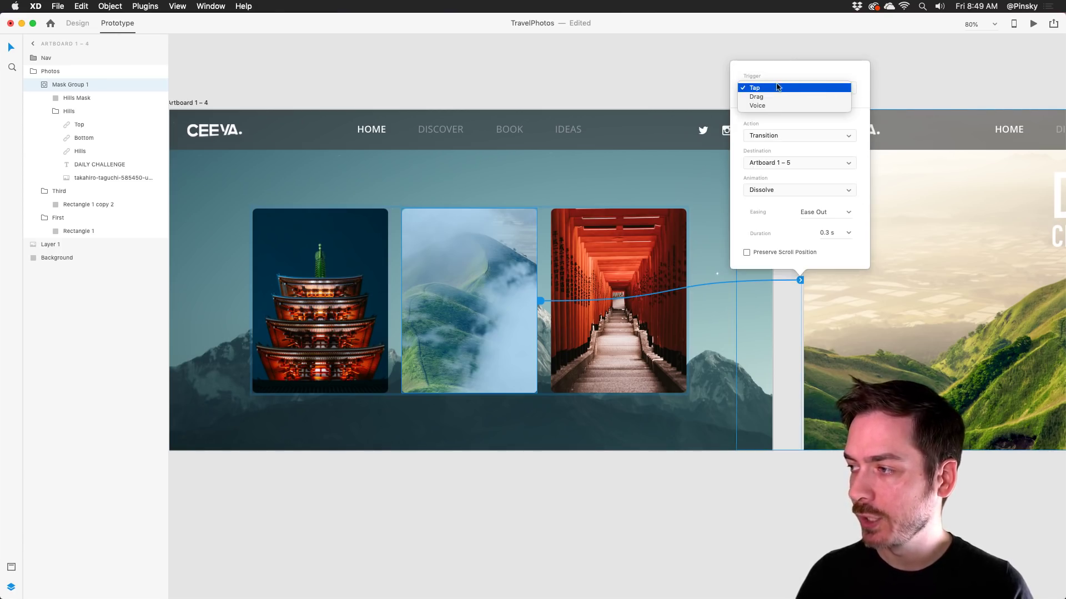
pyautogui.click(775, 87)
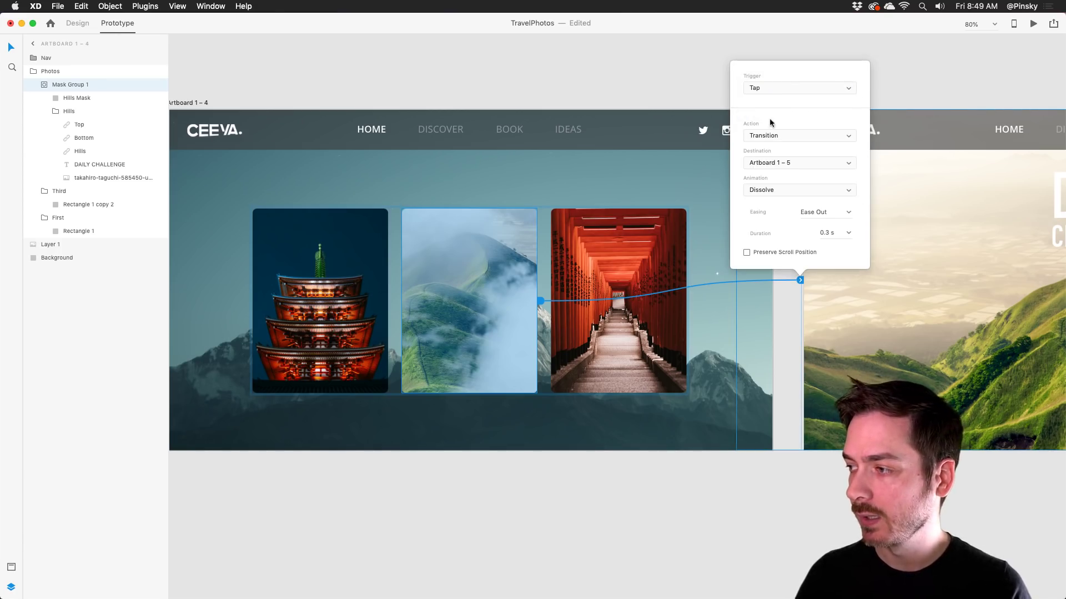
pyautogui.click(769, 135)
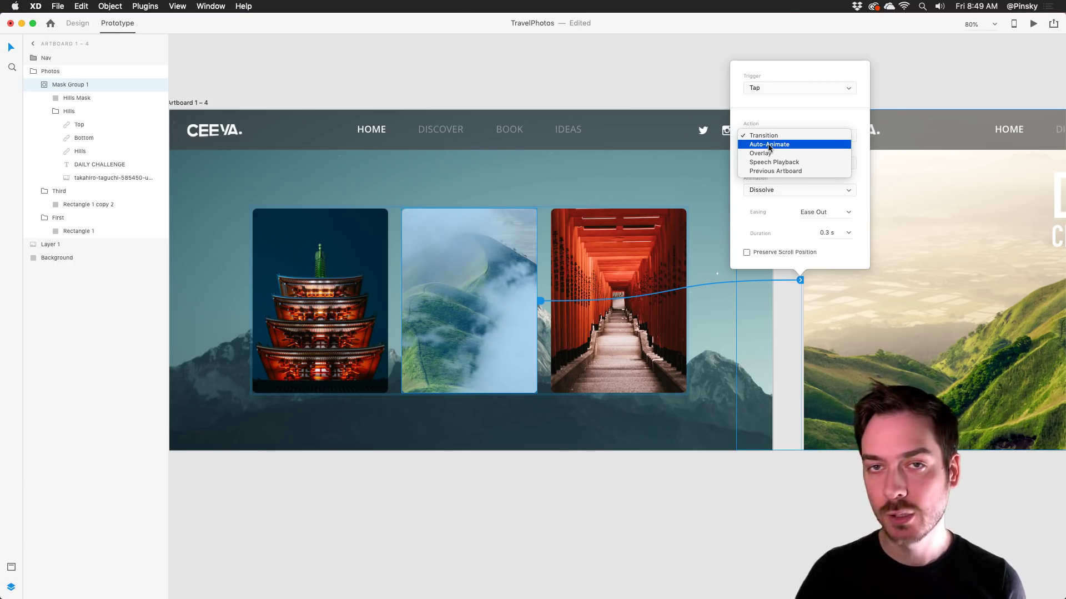
pyautogui.click(770, 145)
pyautogui.click(842, 228)
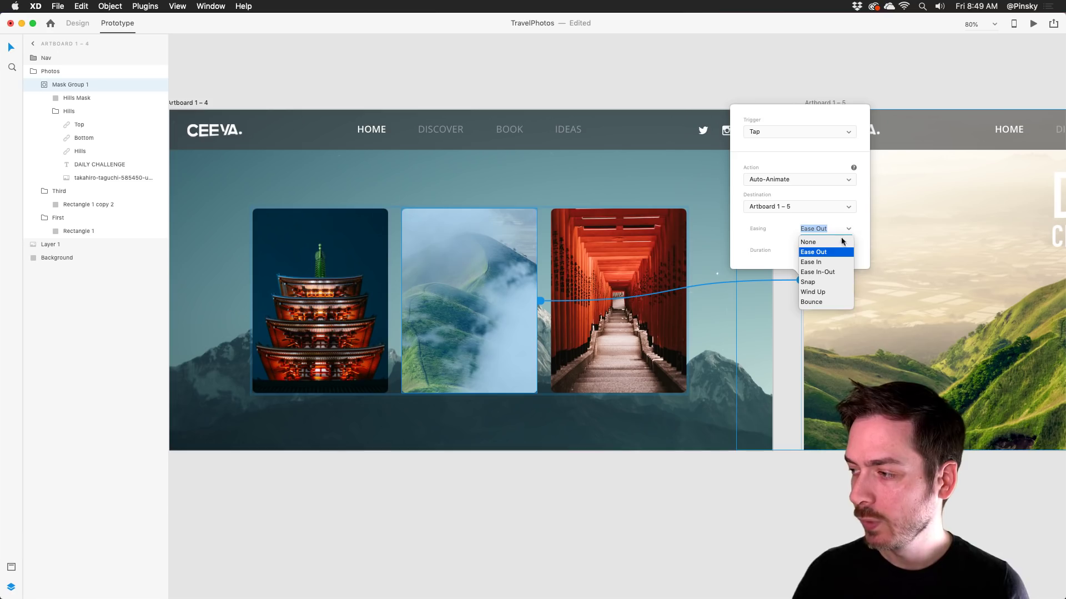
pyautogui.click(821, 272)
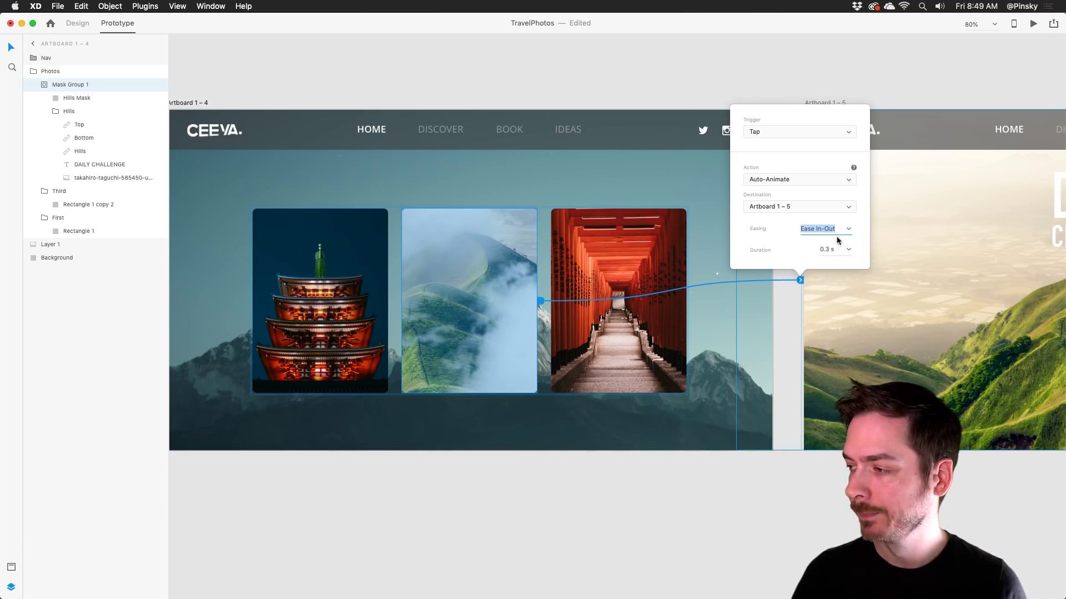
pyautogui.click(810, 256)
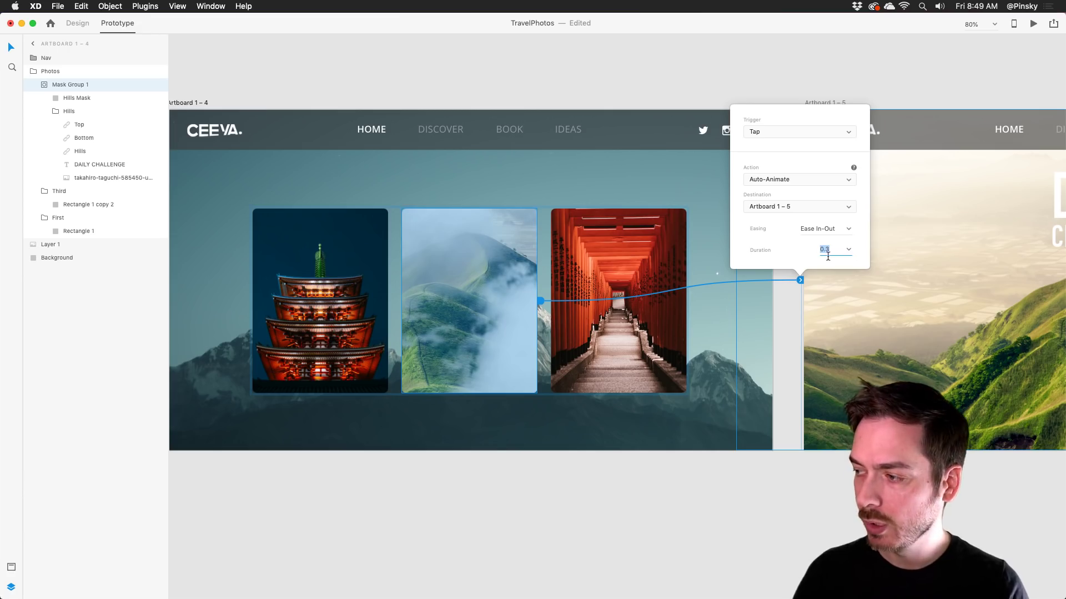
pyautogui.write('4 s')
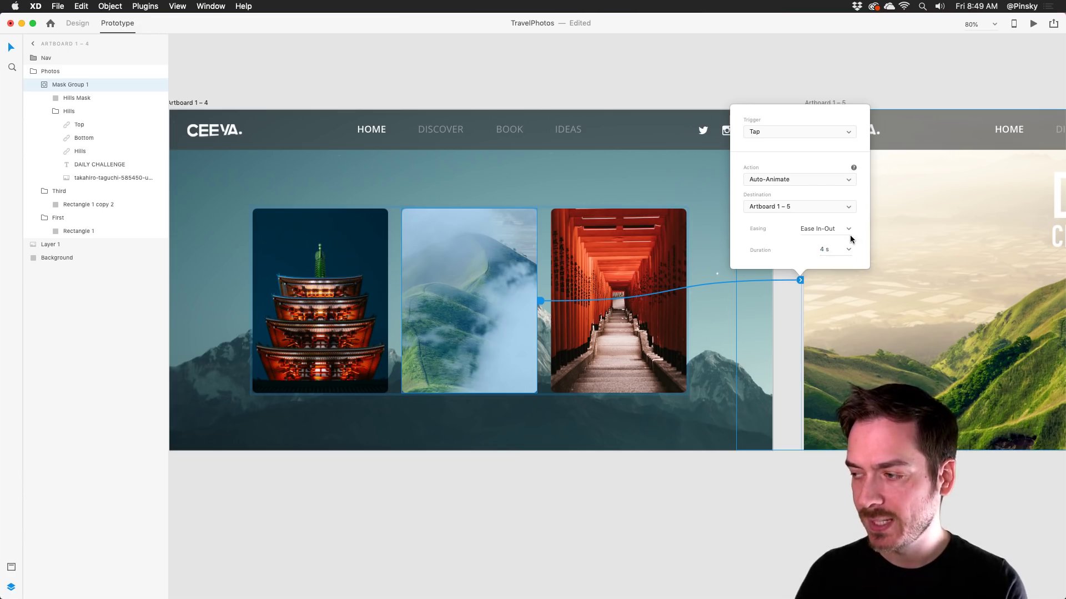
# Preview the prototype from Artboard 1 – 4, play the hills card's transition and close the preview.
pyautogui.click(203, 100)
pyautogui.moveTo(203, 99); pyautogui.dragTo(265, 98)
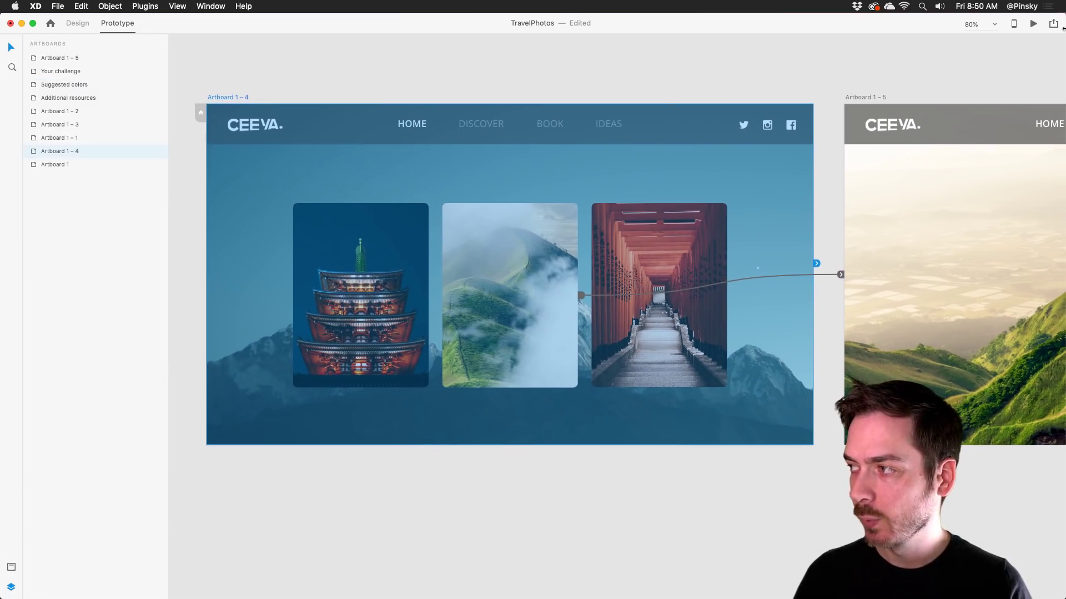
pyautogui.click(1033, 24)
pyautogui.moveTo(407, 78); pyautogui.dragTo(469, 84)
pyautogui.moveTo(579, 78); pyautogui.dragTo(559, 67)
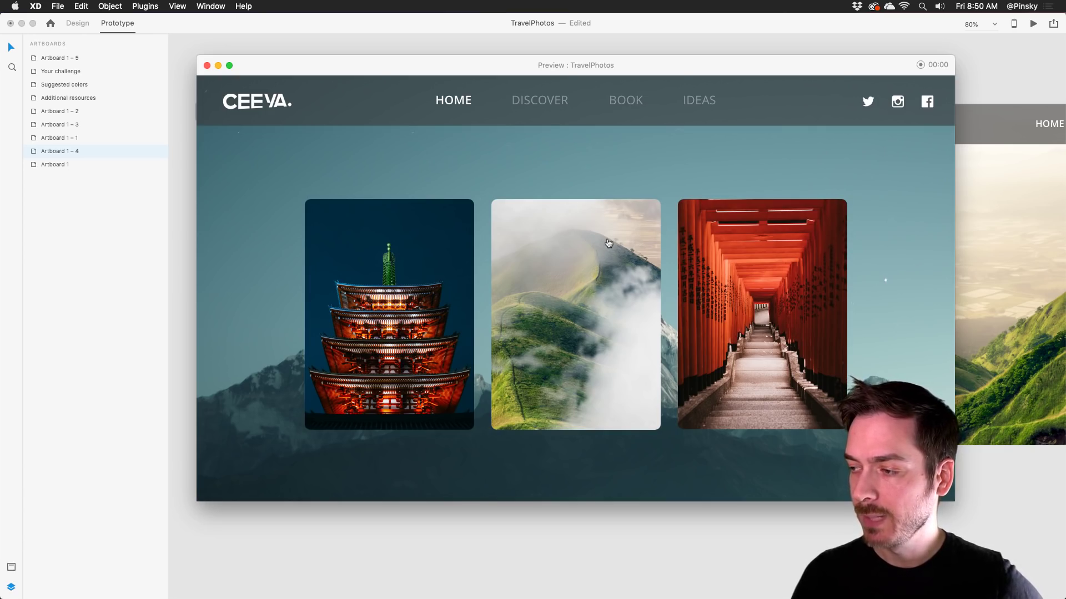
pyautogui.click(634, 216)
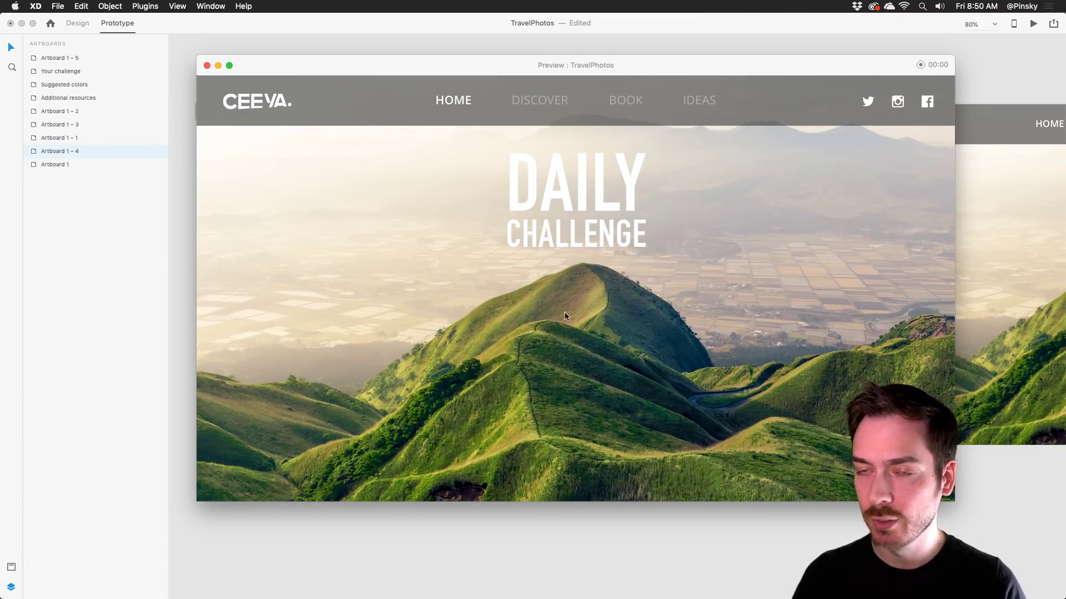
pyautogui.press('super+w')
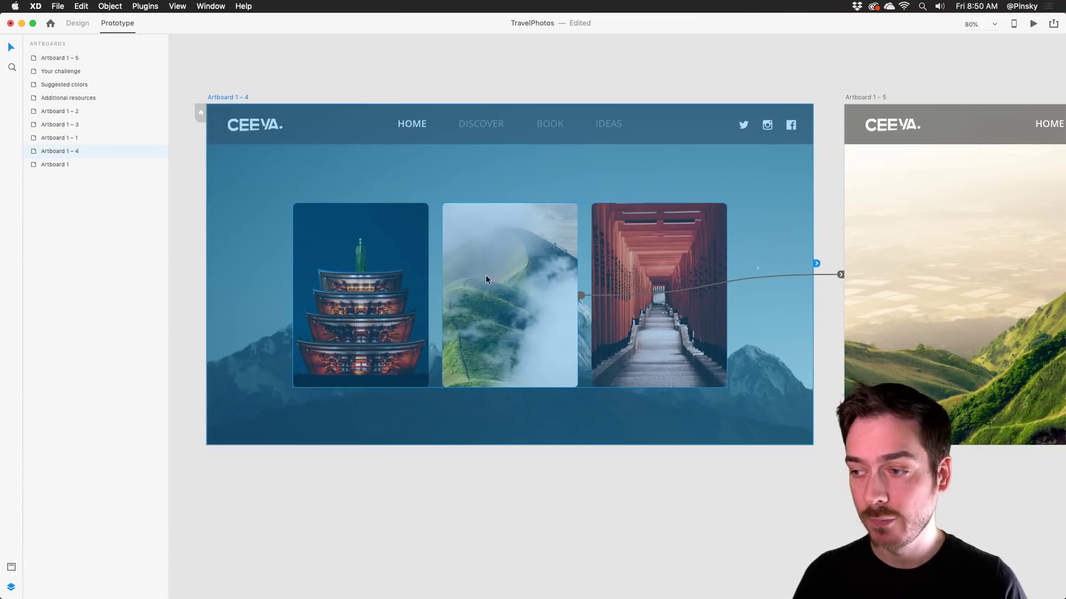
# Return to design editing and enlarge the Hills graphic inside the middle card on Artboard 1 – 4.
pyautogui.click(80, 22)
pyautogui.click(533, 311)
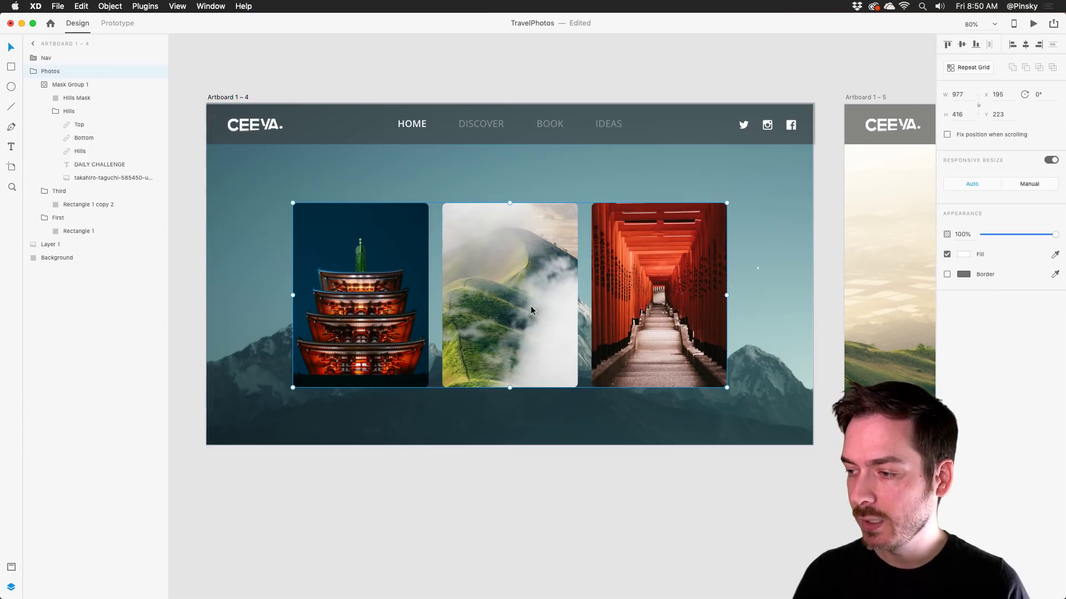
pyautogui.click(86, 155)
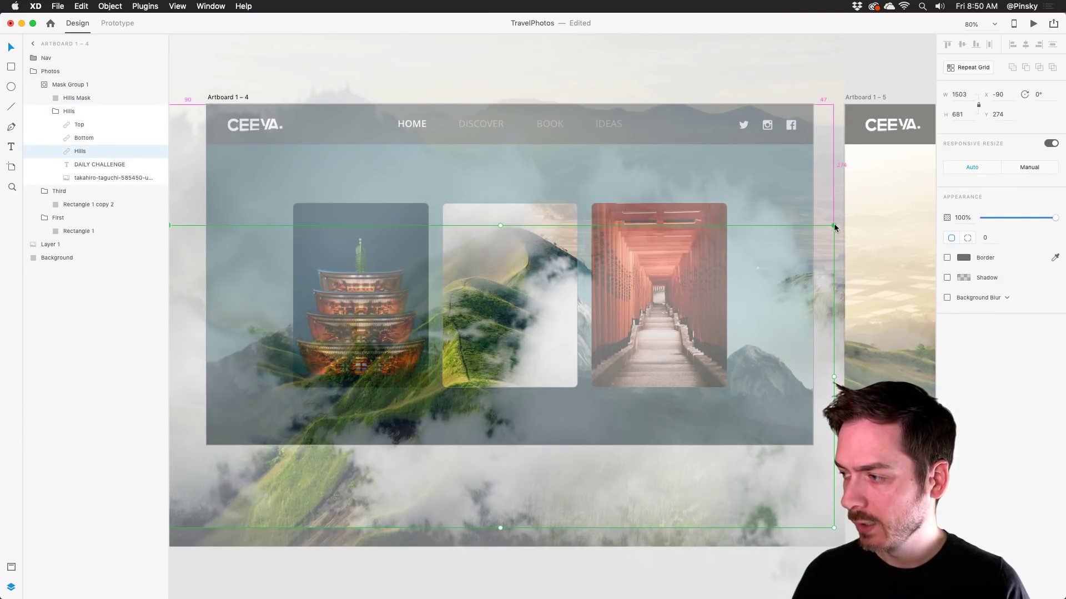
pyautogui.moveTo(834, 225); pyautogui.dragTo(896, 173)
pyautogui.click(655, 36)
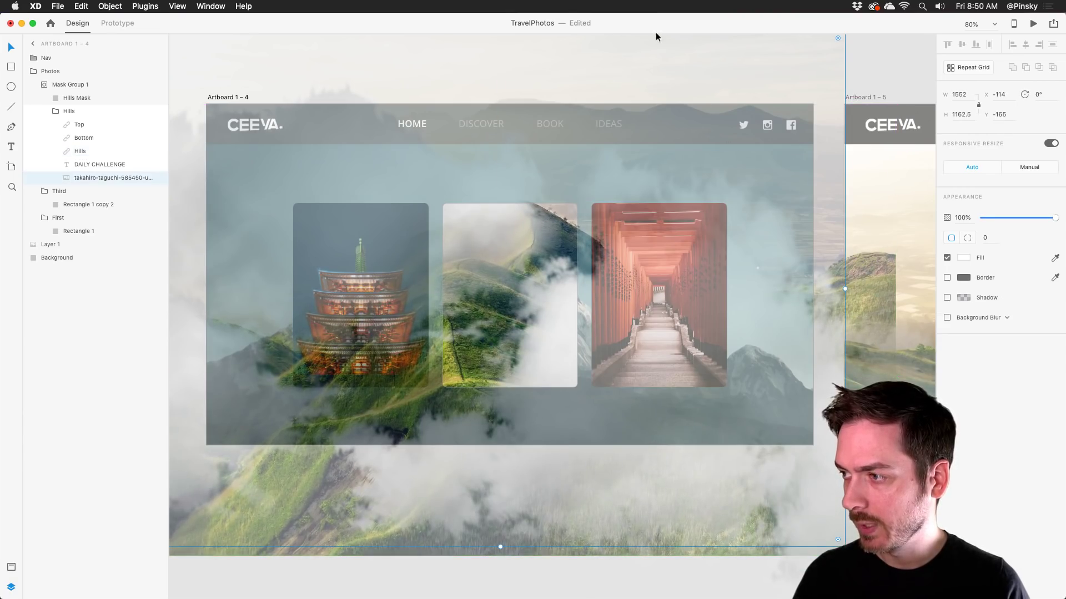
pyautogui.click(866, 78)
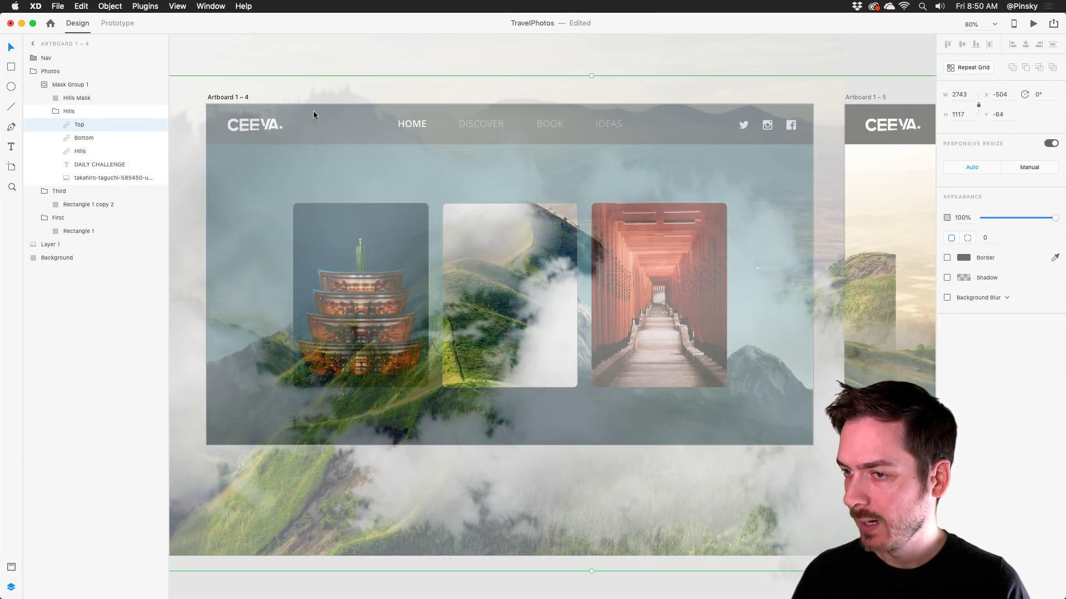
pyautogui.click(216, 98)
# Replay the hills card's transition in the preview to check the enlarged Hills graphic.
pyautogui.click(1036, 23)
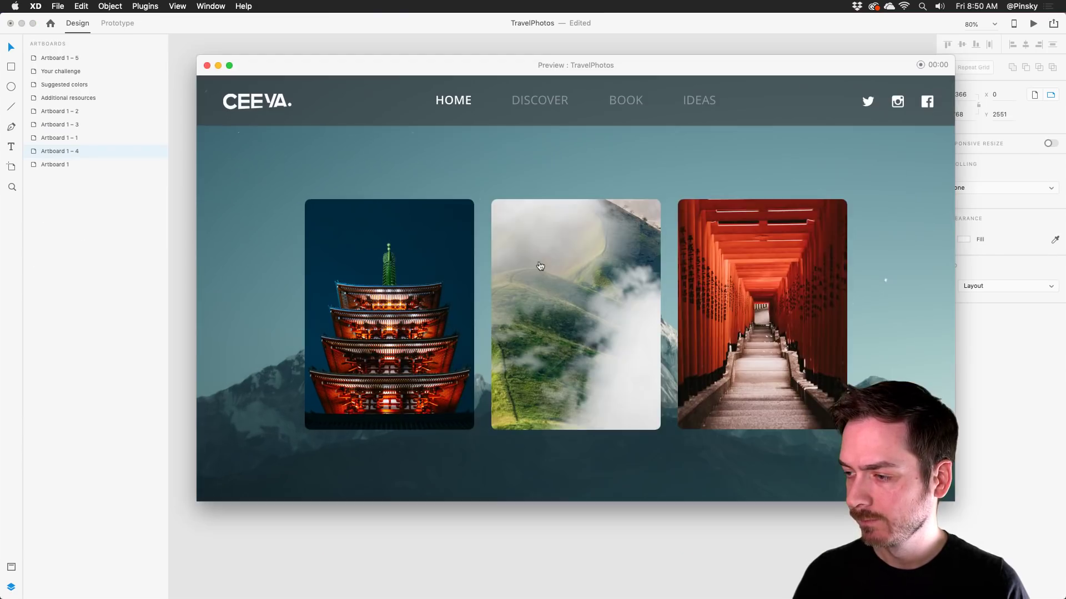
pyautogui.click(555, 263)
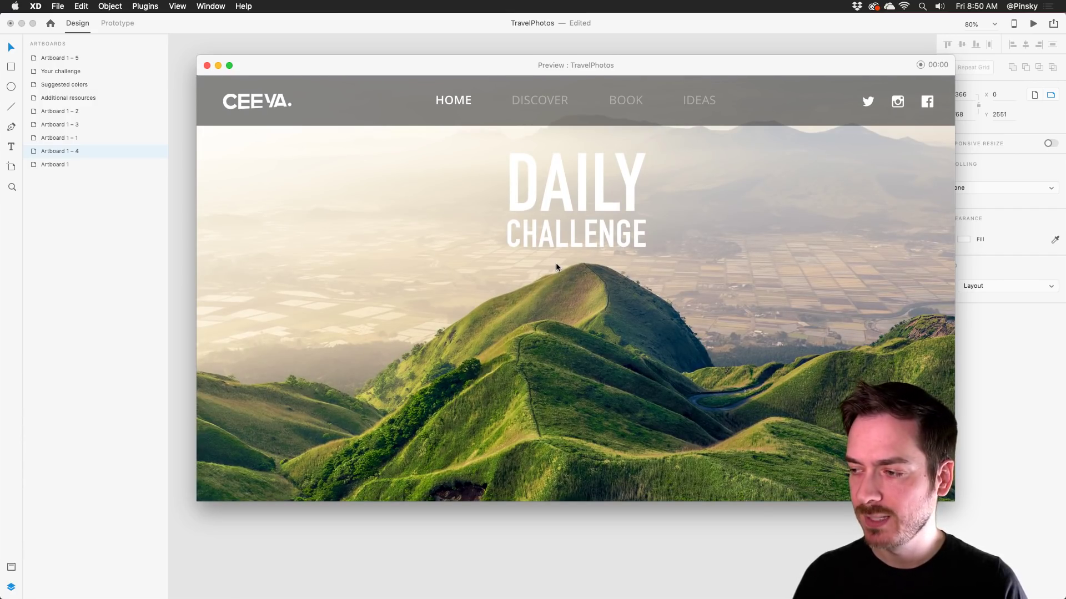
pyautogui.press('super+w')
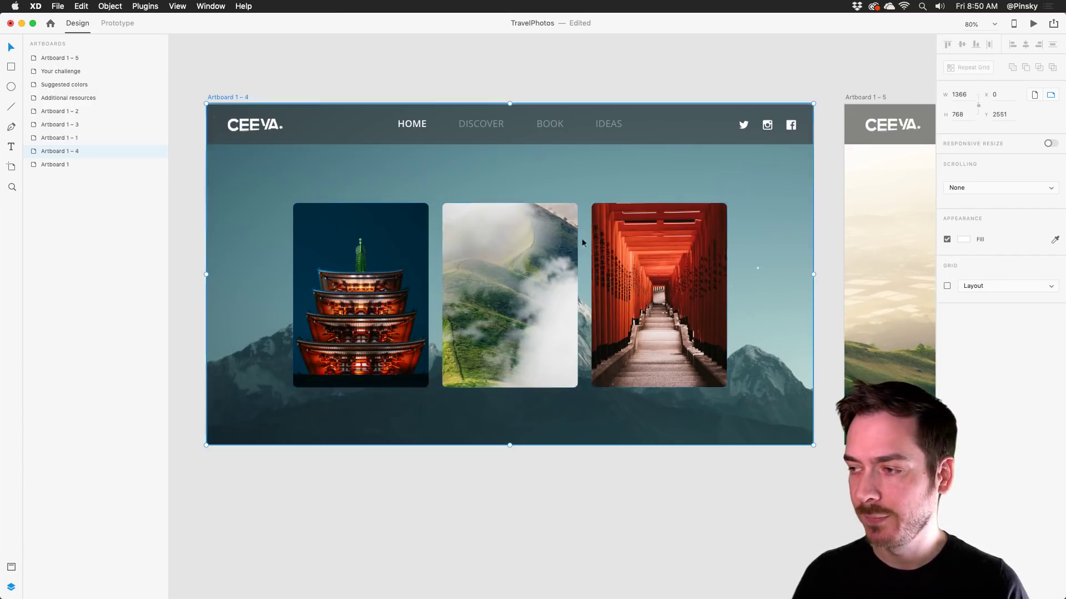
# Set the duration of the hills card's transition to 2 s and play it once in the preview.
pyautogui.click(117, 23)
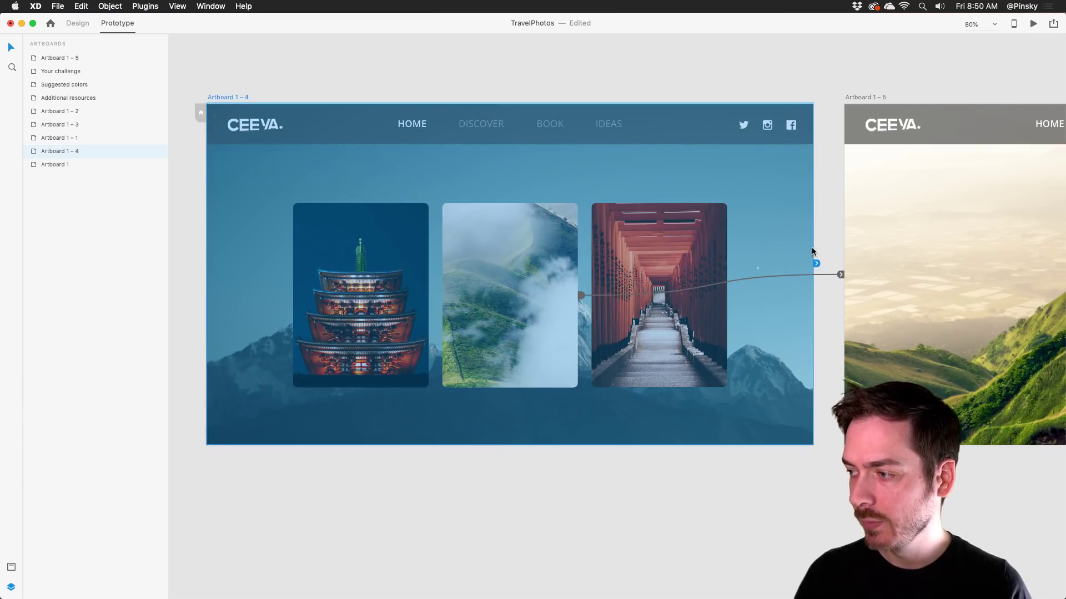
pyautogui.click(841, 273)
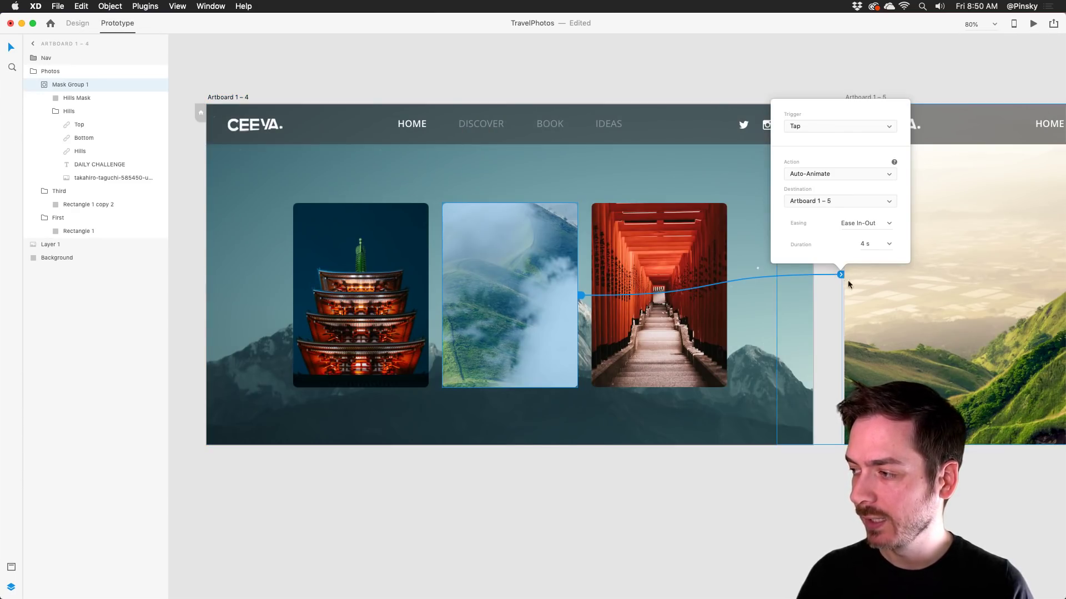
pyautogui.click(888, 240)
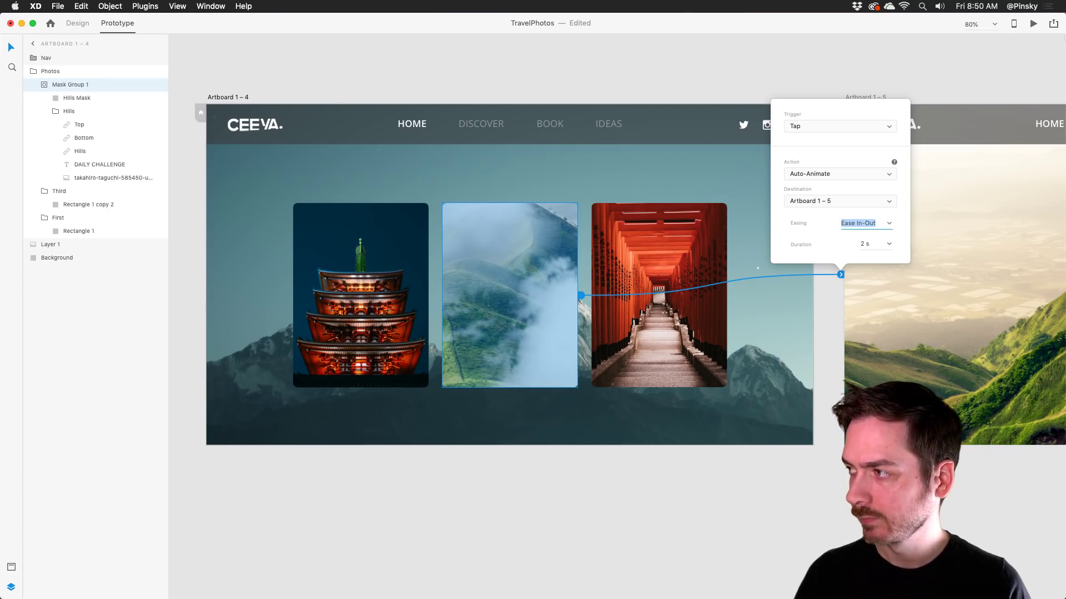
pyautogui.click(1033, 23)
pyautogui.click(548, 284)
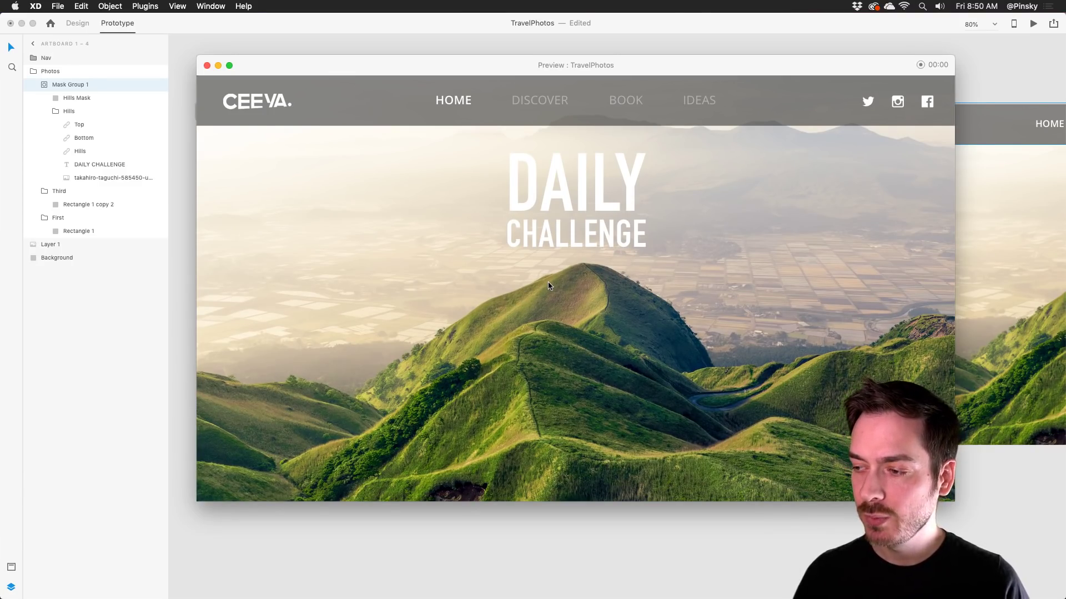
pyautogui.press('super+w')
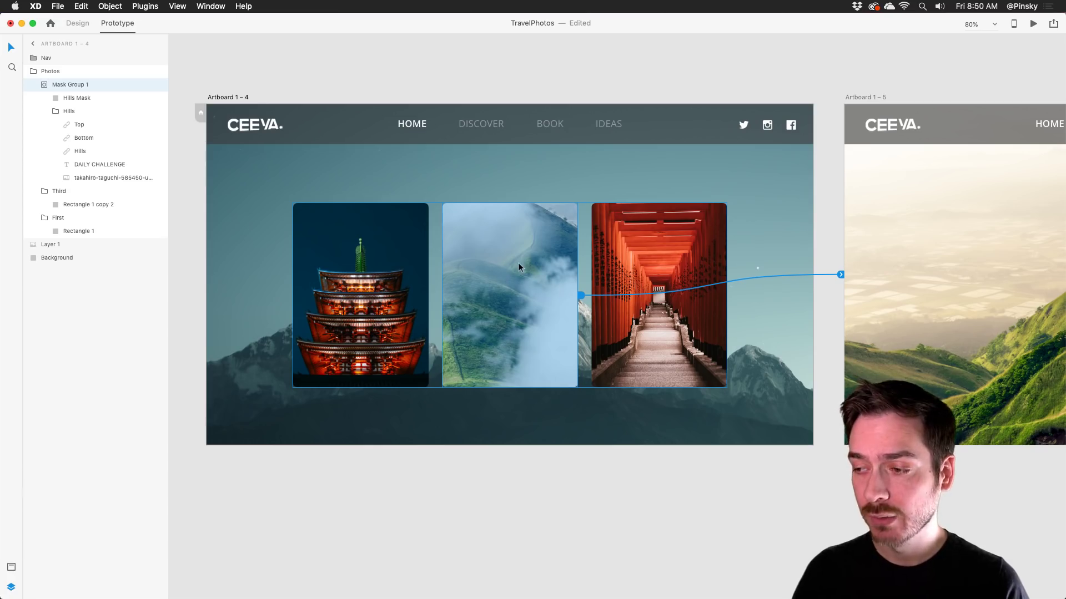
# Open the Hills graphic from the World is Waiting Creative Cloud library for editing in Photoshop.
pyautogui.click(110, 6)
pyautogui.moveTo(64, 7)
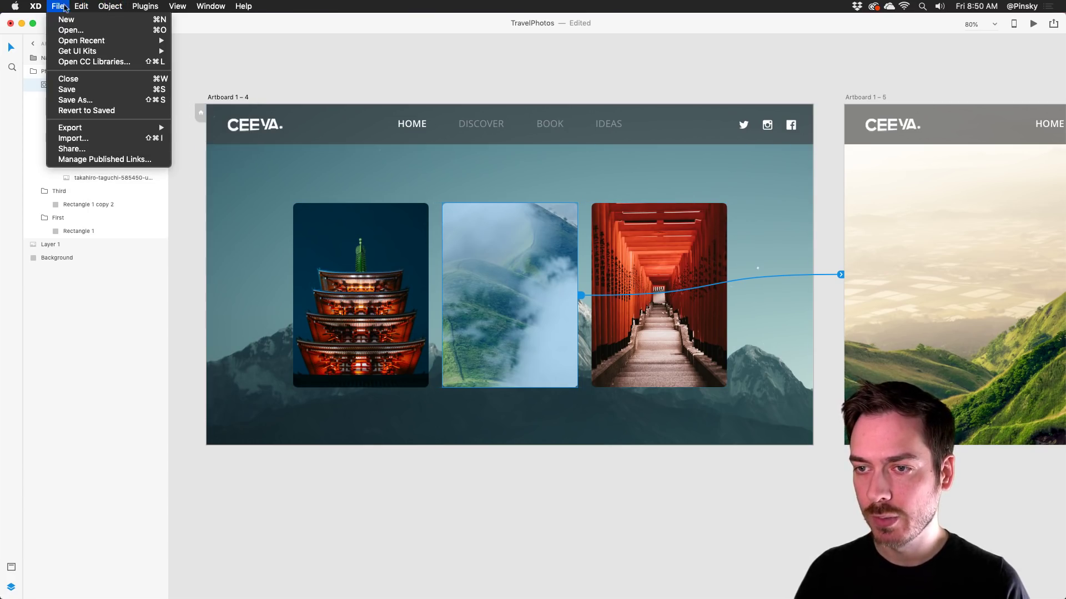
pyautogui.click(89, 62)
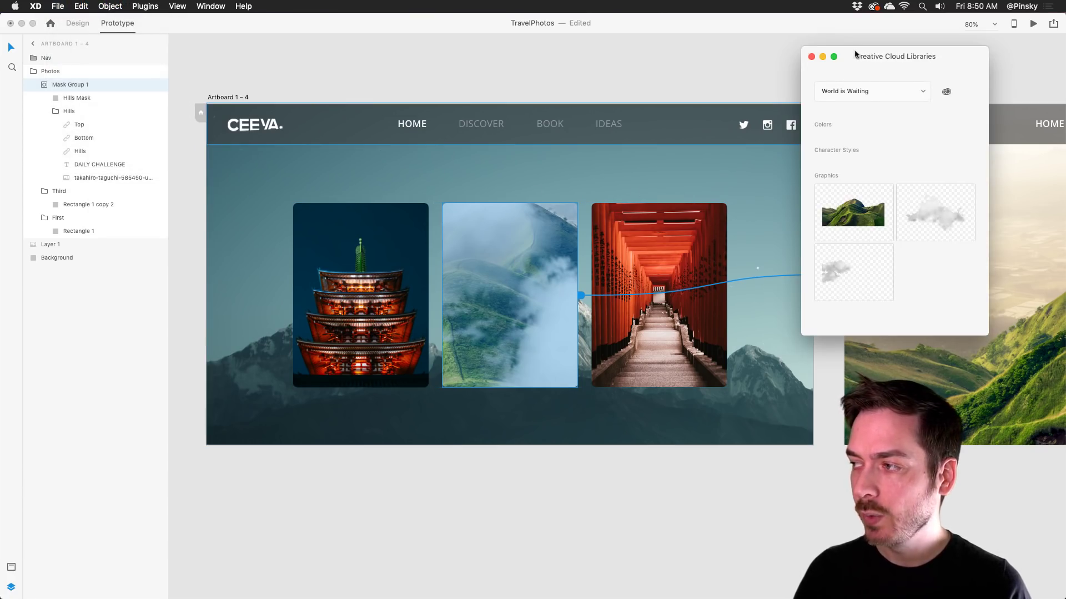
pyautogui.moveTo(855, 52); pyautogui.dragTo(841, 55)
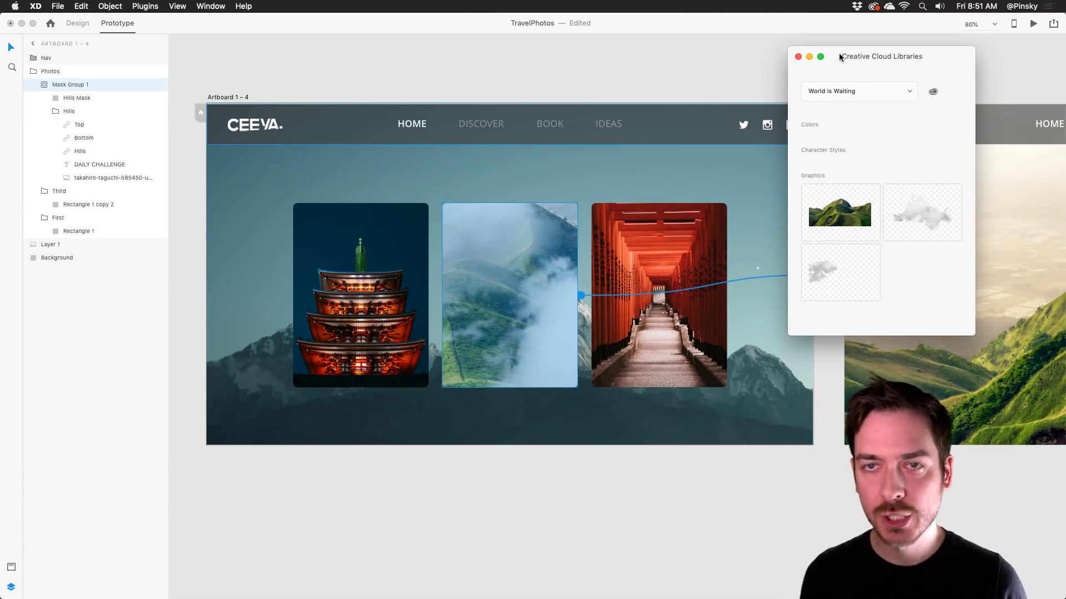
pyautogui.rightClick(839, 204)
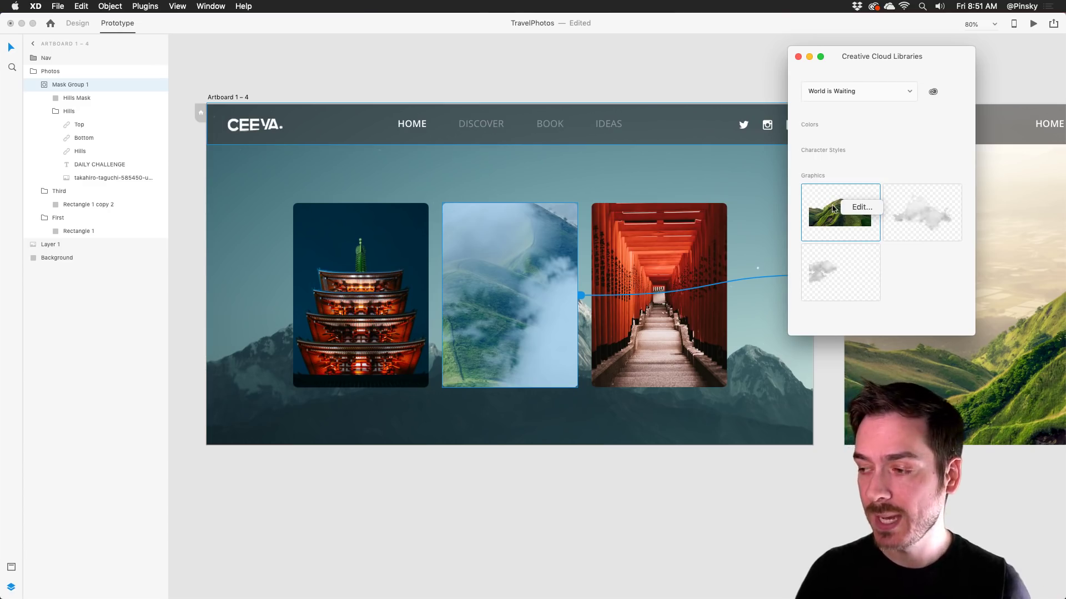
pyautogui.click(862, 207)
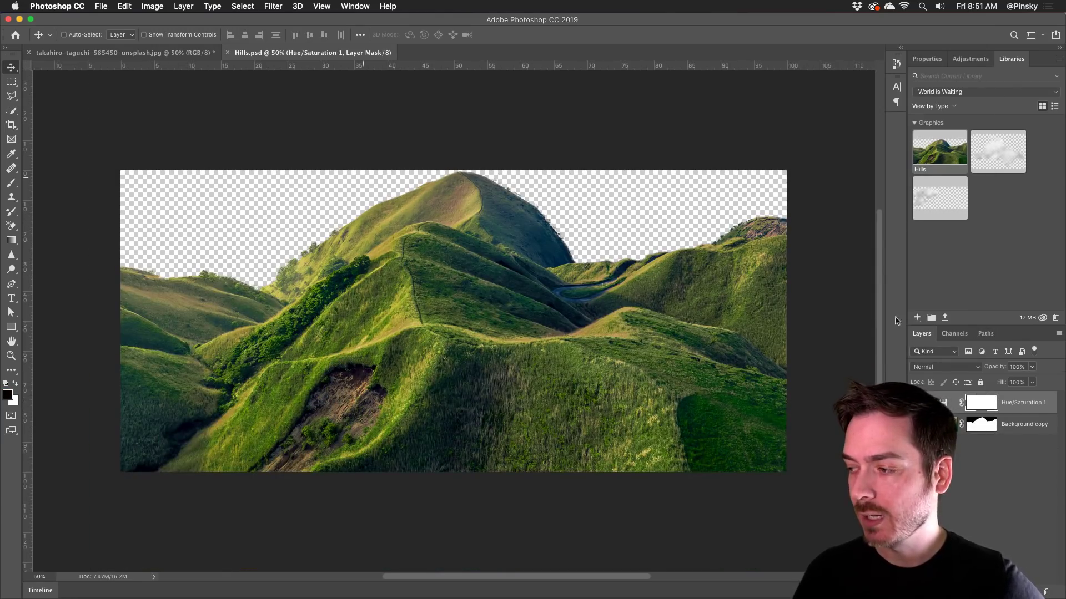
# Raise the Hue/Saturation 1 adjustment layer's saturation to +96 and save Hills.psd.
pyautogui.click(969, 59)
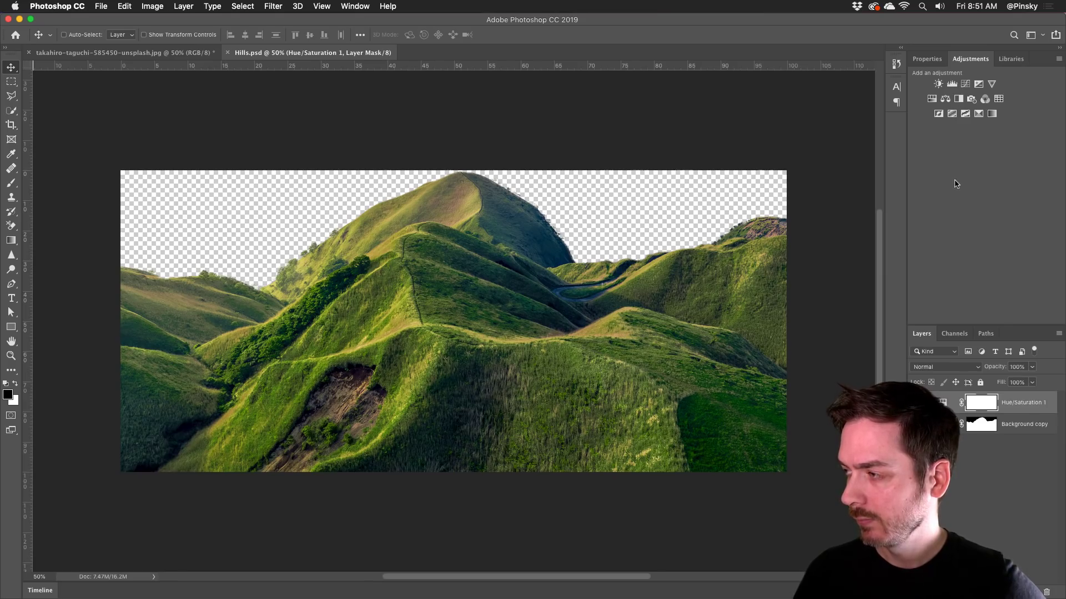
pyautogui.click(942, 402)
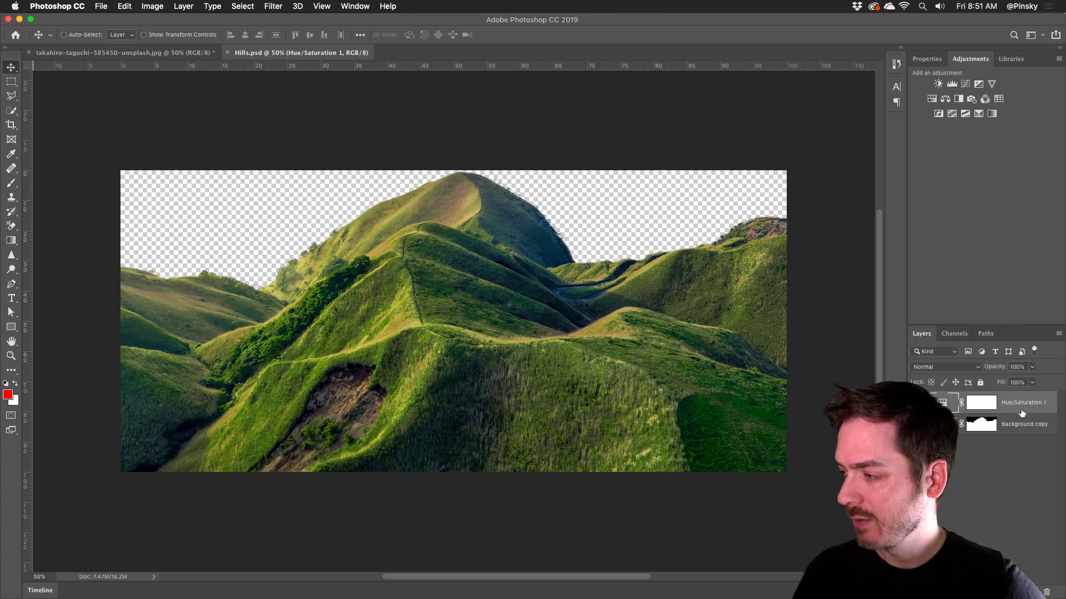
pyautogui.click(1025, 427)
pyautogui.click(1026, 398)
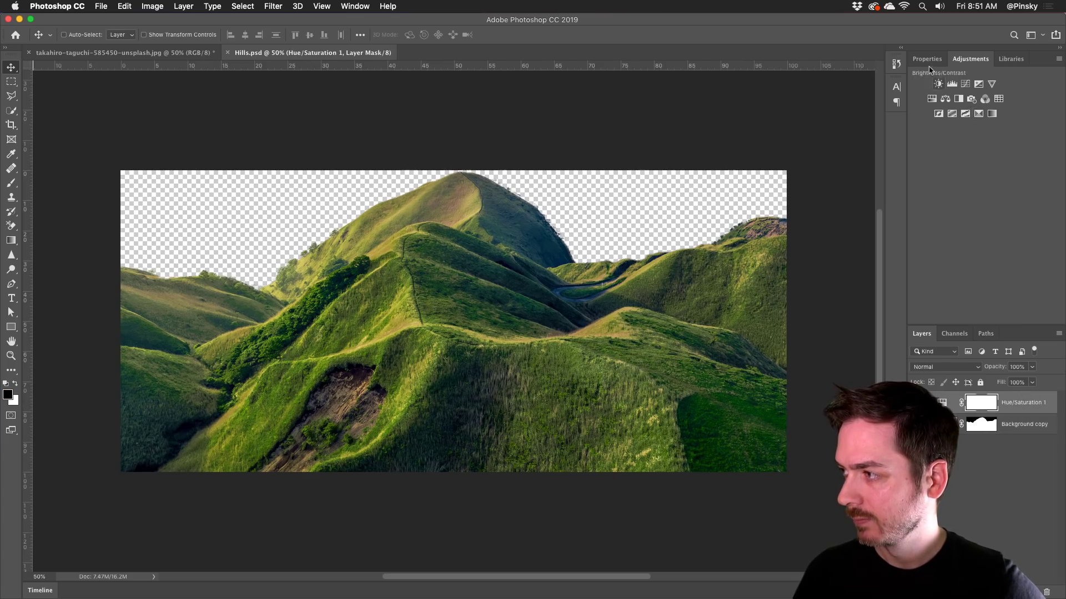
pyautogui.moveTo(980, 159); pyautogui.dragTo(1045, 158)
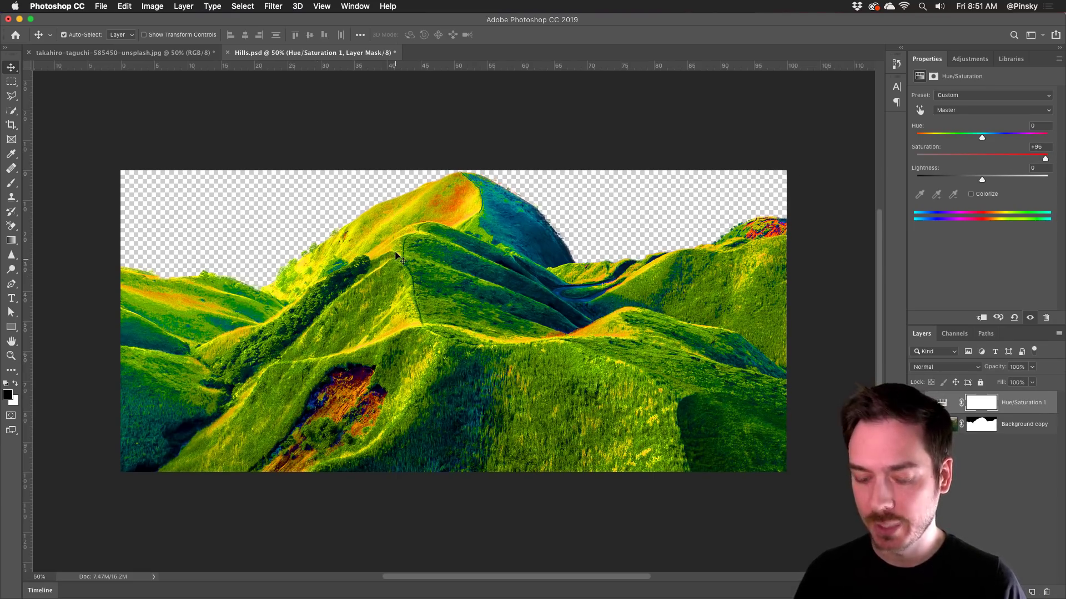
pyautogui.press('super+s')
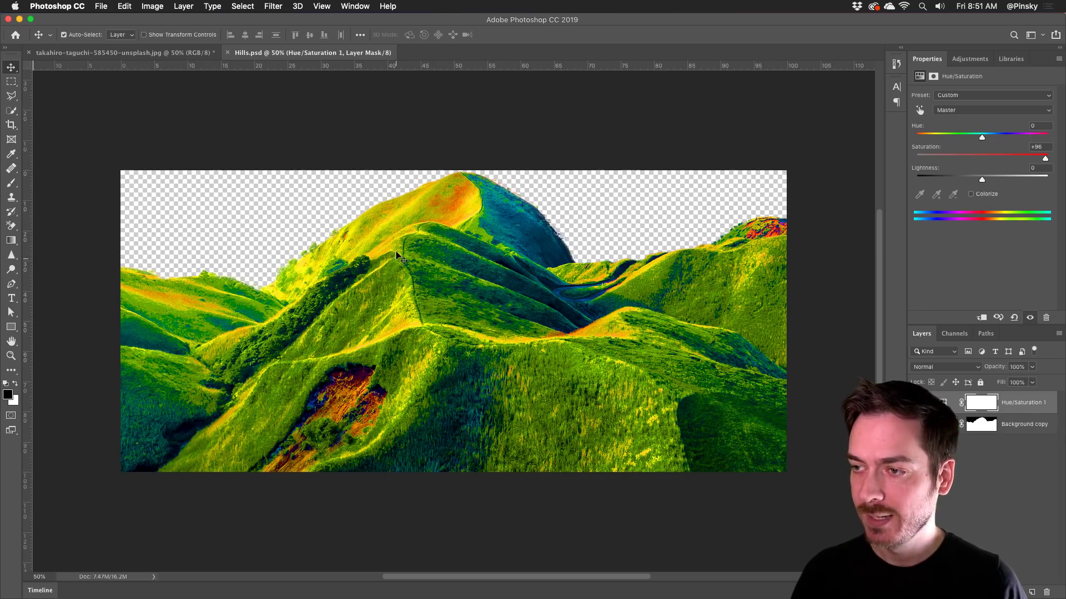
# Switch to Adobe XD and check the linked Hills graphic in the library and on Artboard 1 – 5.
pyautogui.press('super+Tab')
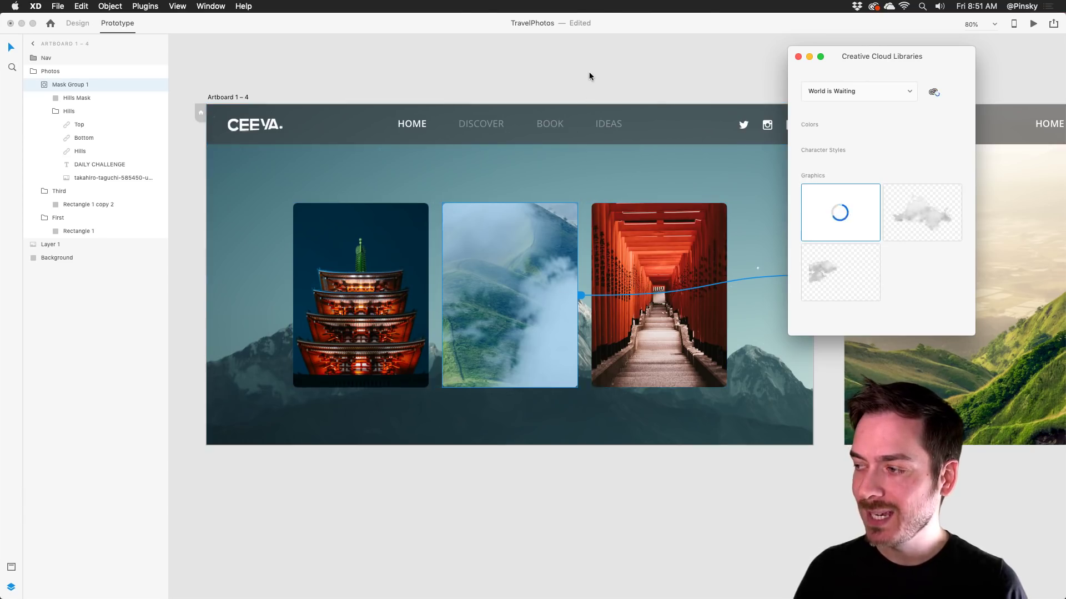
pyautogui.moveTo(834, 55); pyautogui.dragTo(431, 78)
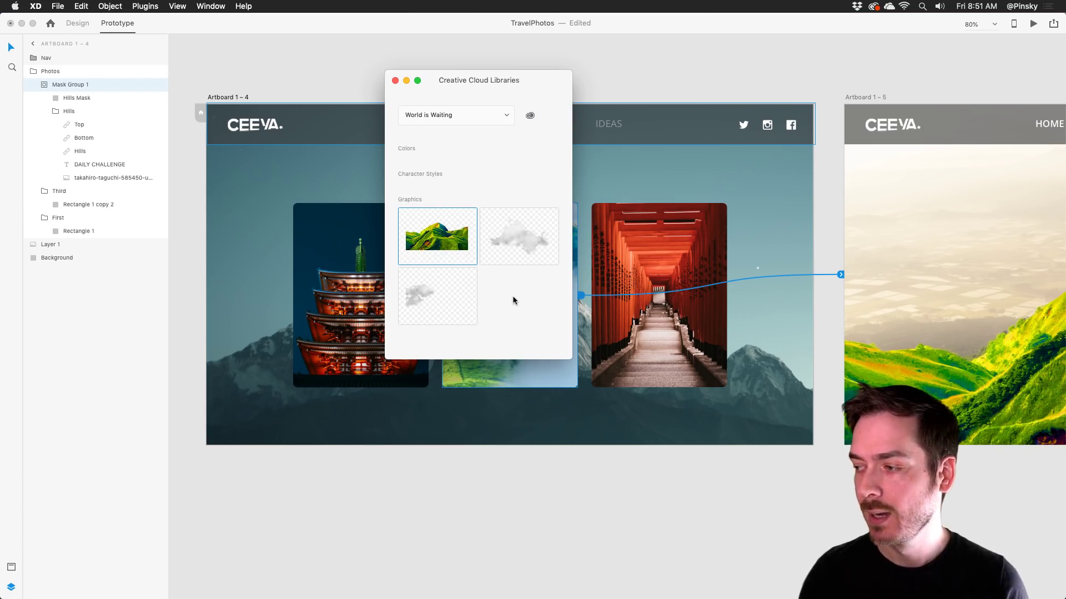
pyautogui.hscroll(10, 683, 311)
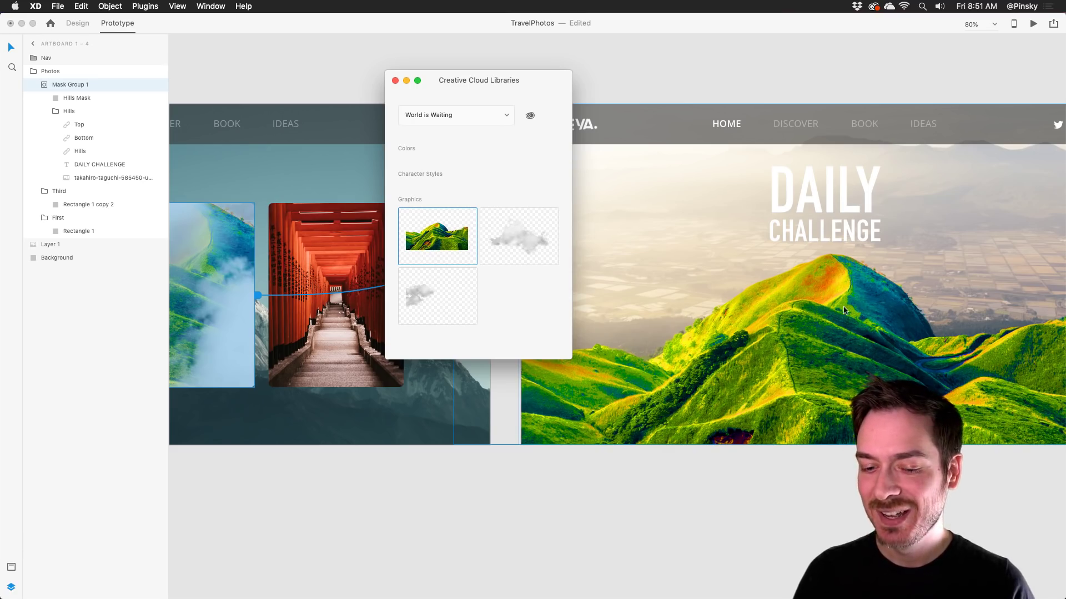
# Switch to Photoshop, set the Hue/Saturation 1 layer's saturation to +15, save Hills.psd and return to Adobe XD.
pyautogui.press('super+Tab')
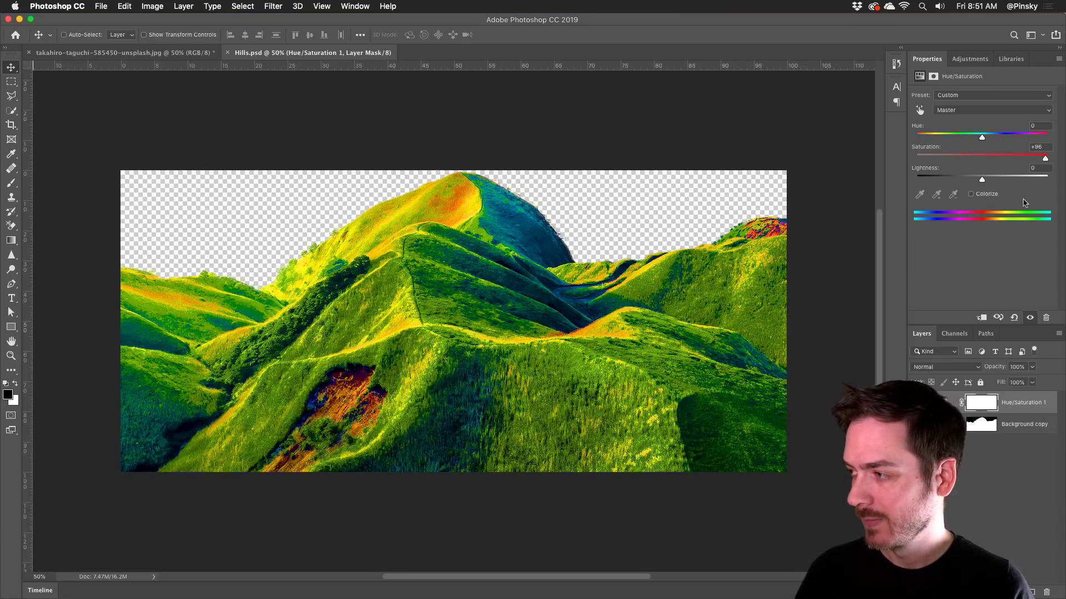
pyautogui.moveTo(1032, 156); pyautogui.dragTo(992, 158)
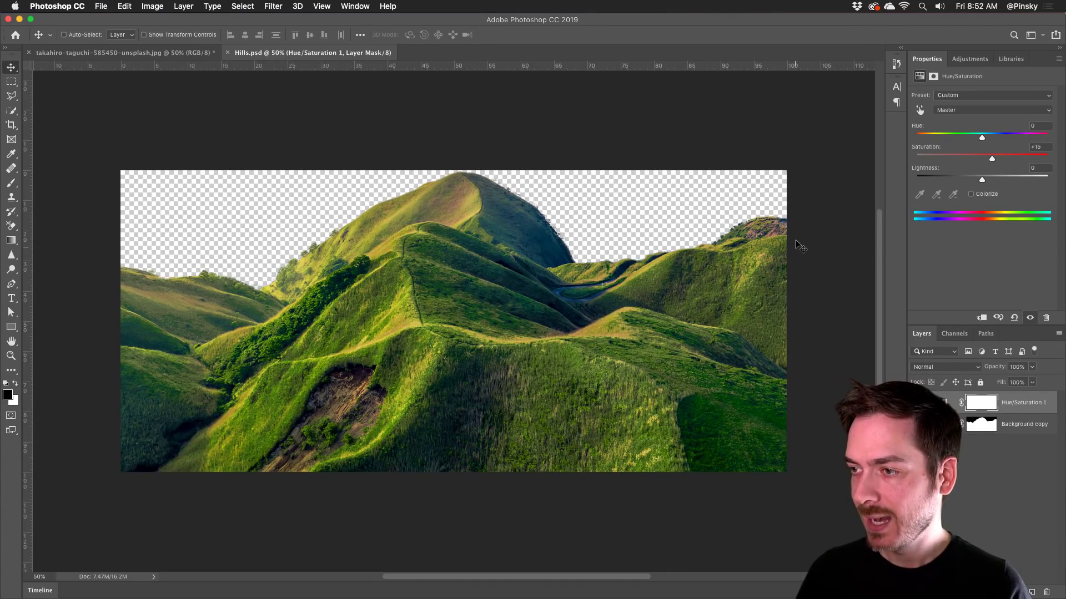
pyautogui.press('super+Tab')
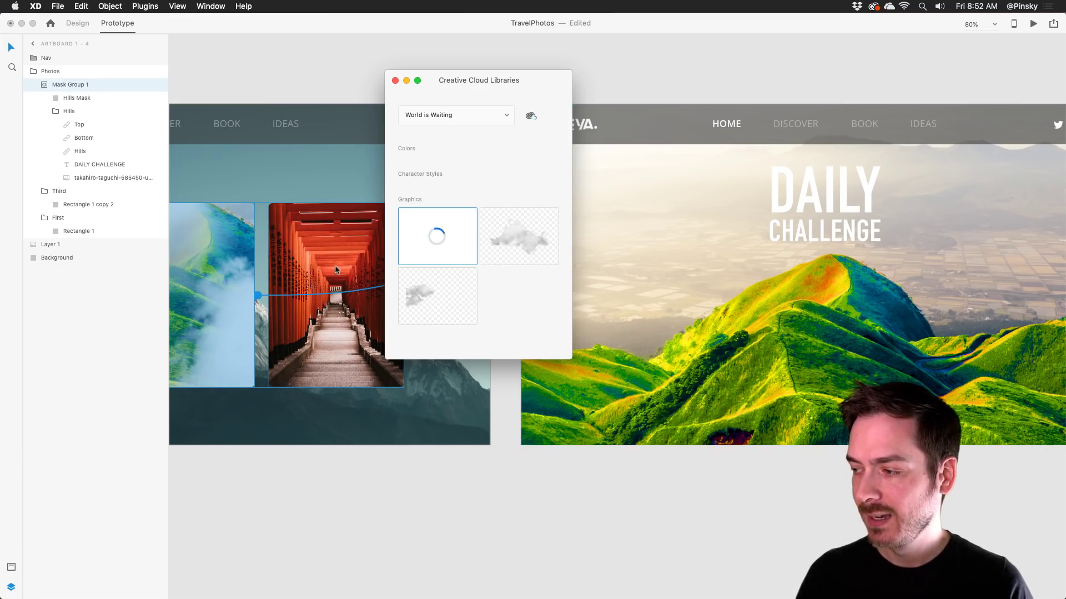
# Close the Creative Cloud Libraries window and check the refreshed Hills graphic on both artboards.
pyautogui.click(395, 81)
pyautogui.hscroll(-5, 596, 87)
pyautogui.scroll(-5, 595, 102)
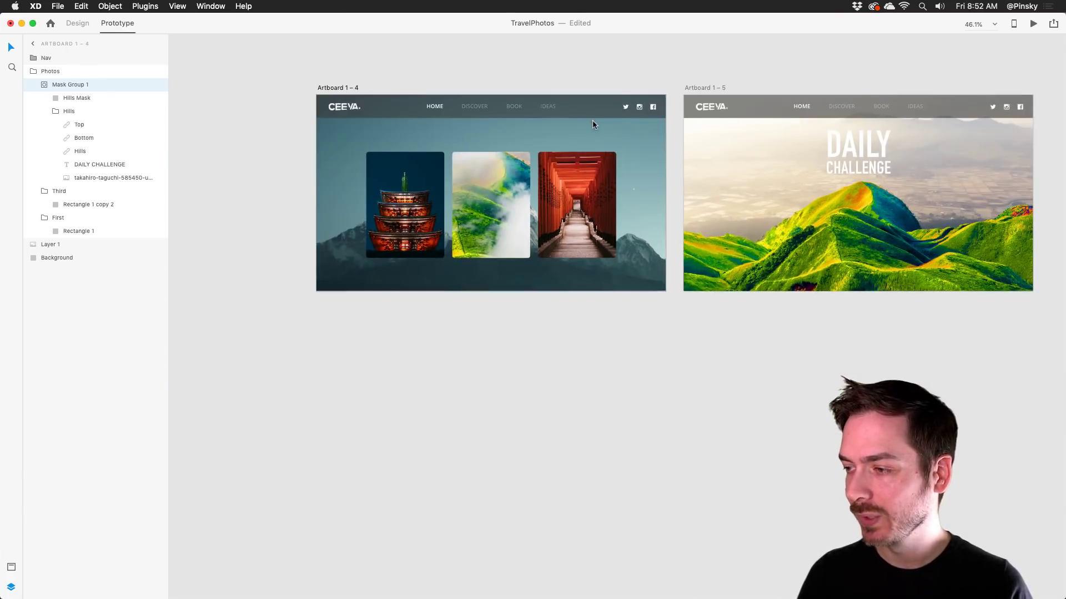
pyautogui.hscroll(3, 592, 123)
pyautogui.scroll(2, 592, 124)
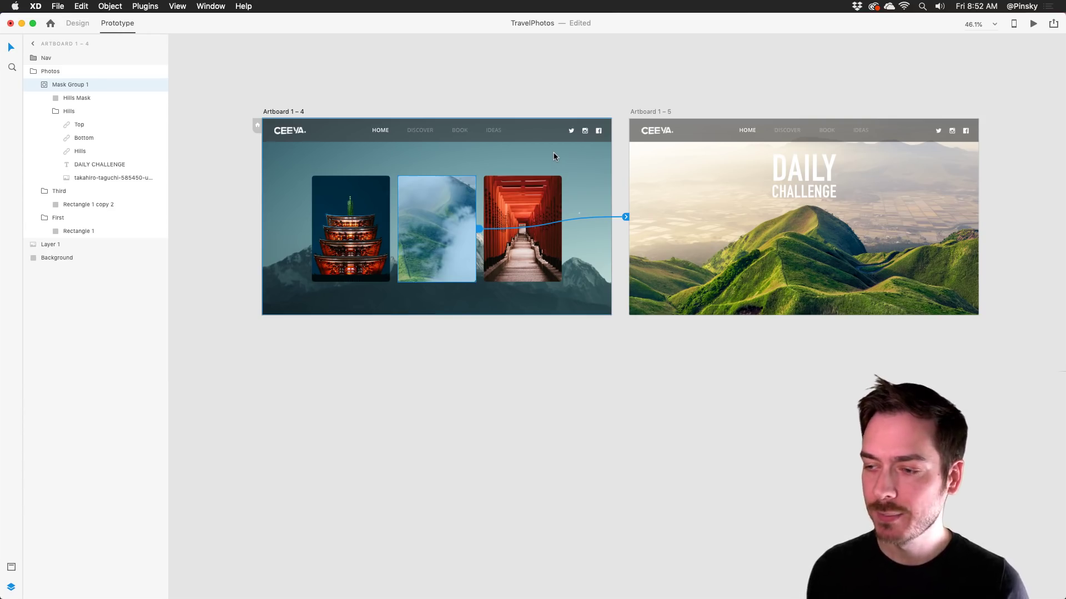
# Preview the prototype from Artboard 1 – 4, play the hills card's transition and close the preview.
pyautogui.click(291, 108)
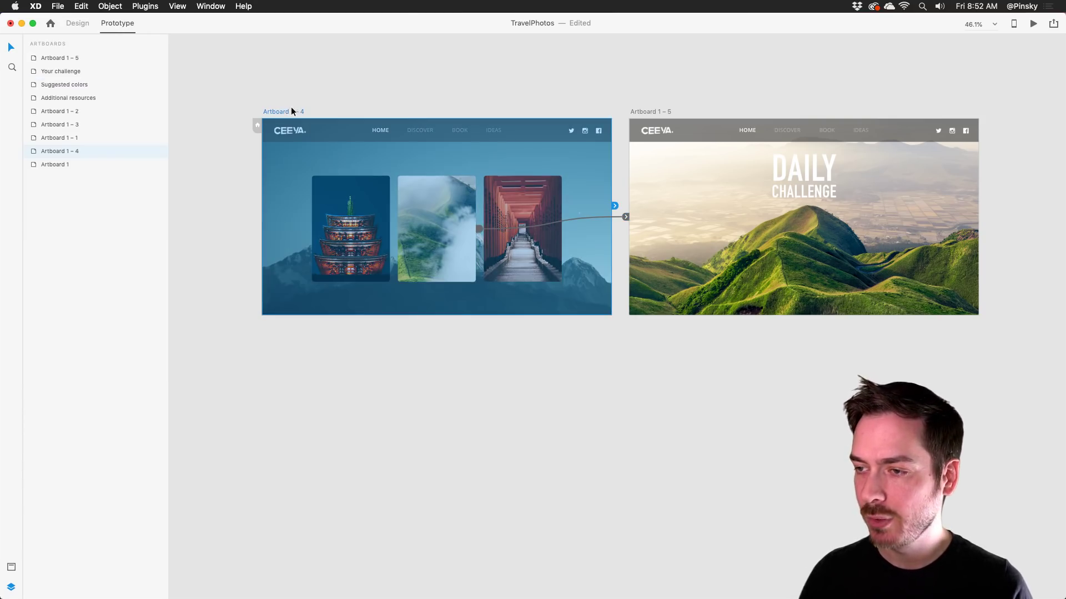
pyautogui.click(1032, 23)
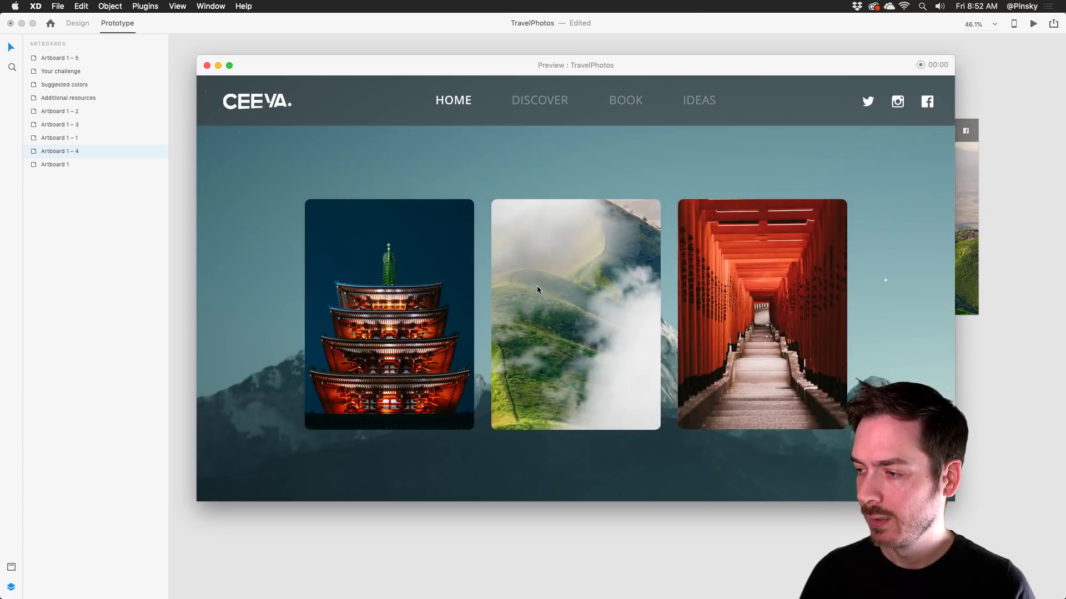
pyautogui.click(630, 391)
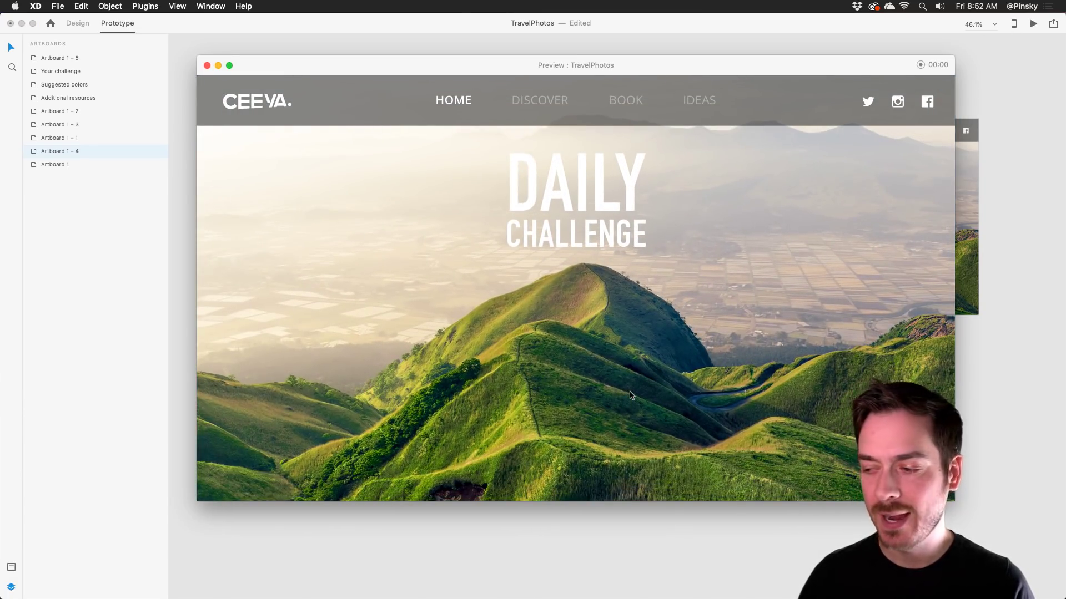
pyautogui.press('super+w')
# Return to design editing and extend Artboard 1 – 5 downward to a height of about 1429.
pyautogui.hscroll(5, 888, 327)
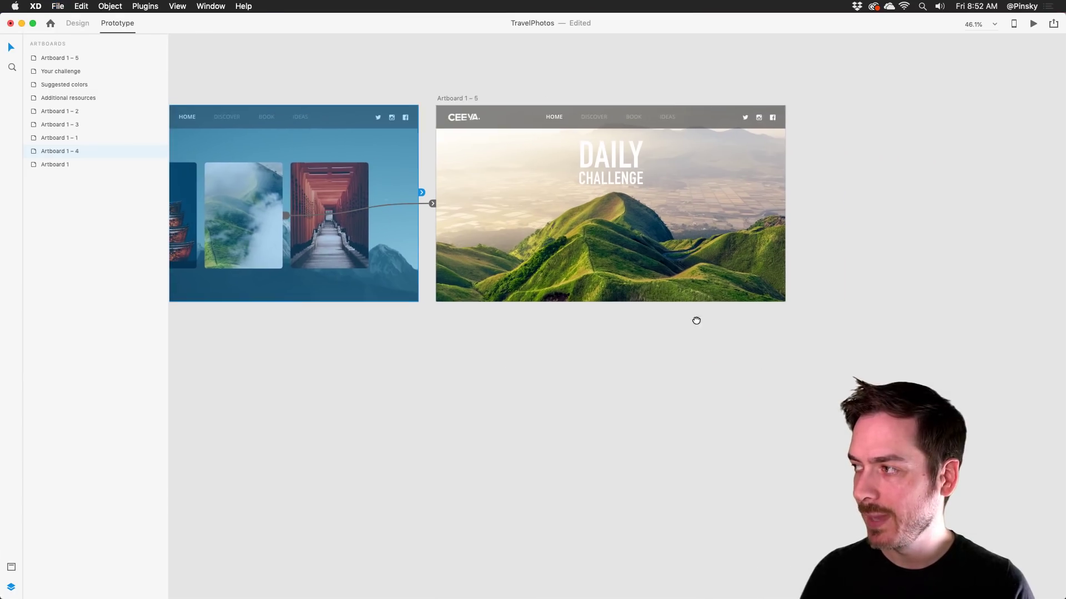
pyautogui.click(456, 99)
pyautogui.click(83, 25)
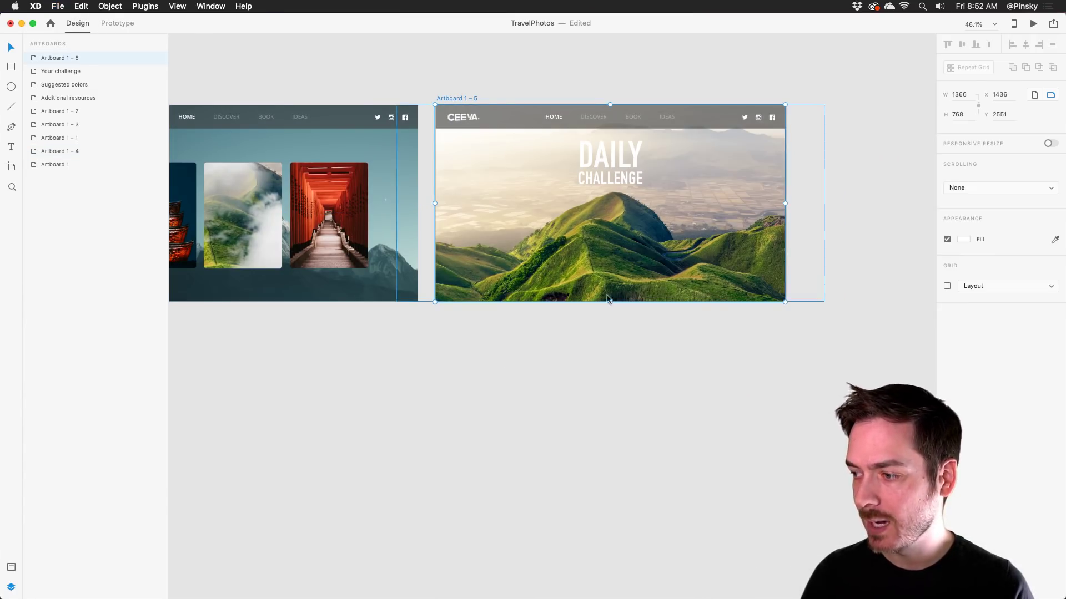
pyautogui.moveTo(610, 302); pyautogui.dragTo(623, 471)
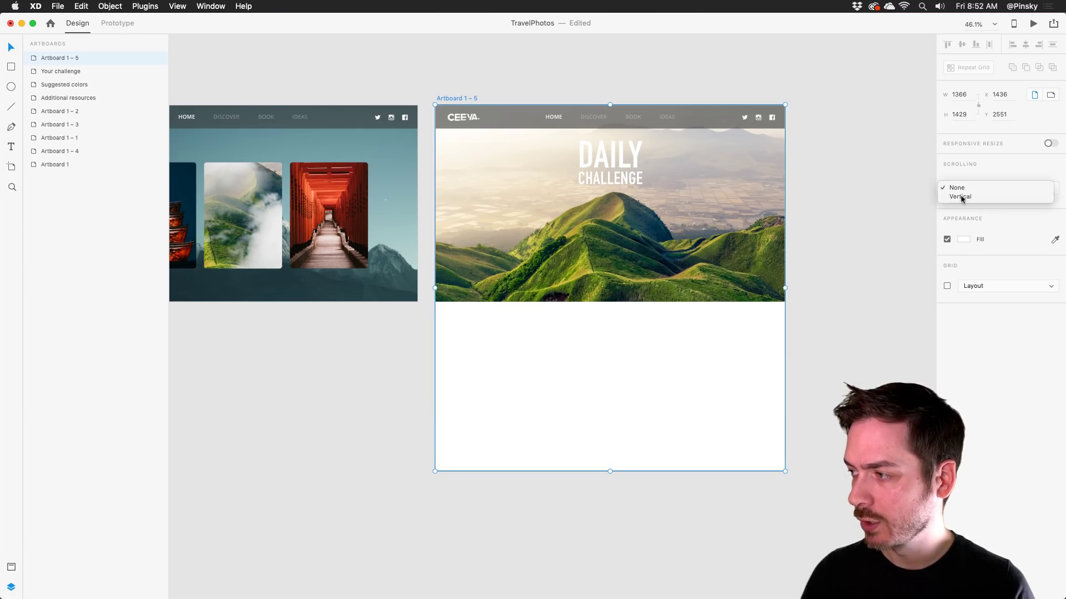
# Give Artboard 1 – 5 vertical scrolling with a viewport height of 768, ending at the hills photo's lower edge.
pyautogui.click(960, 197)
pyautogui.click(1000, 208)
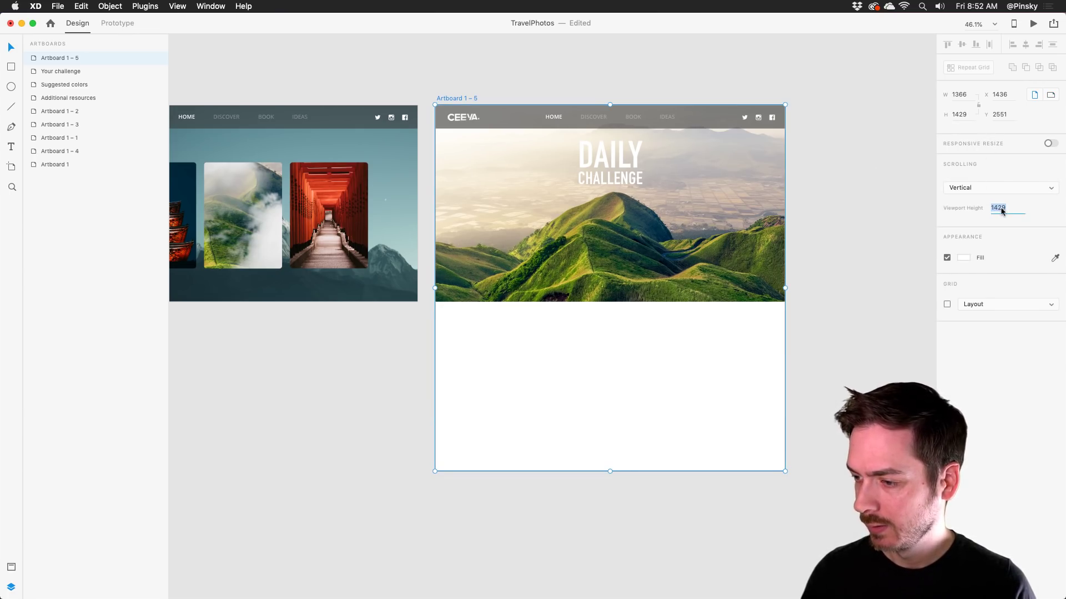
pyautogui.write('1409')
pyautogui.press('Return')
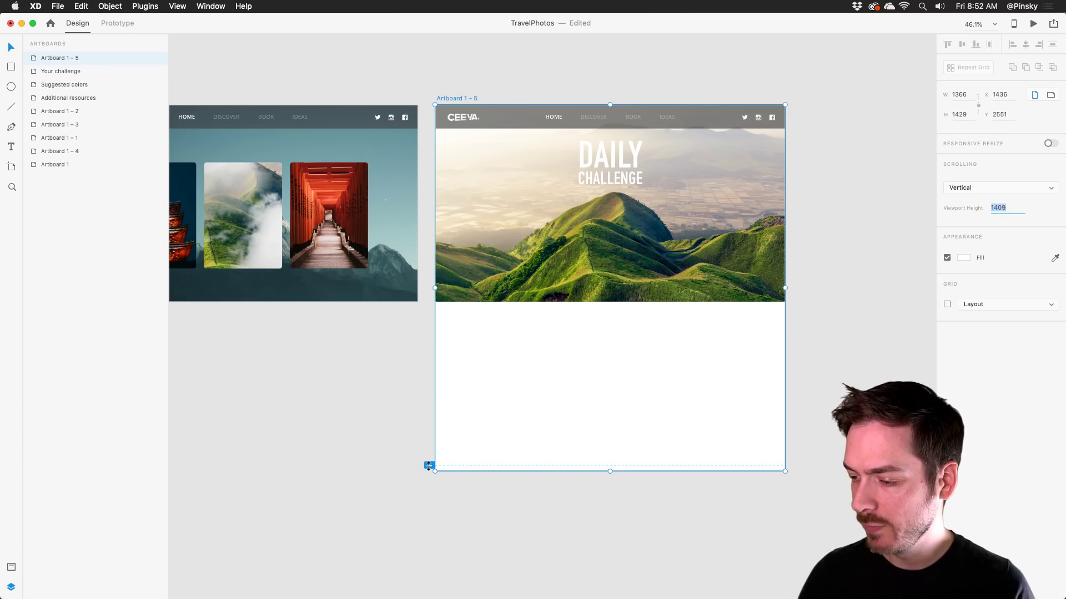
pyautogui.moveTo(429, 465); pyautogui.dragTo(429, 302)
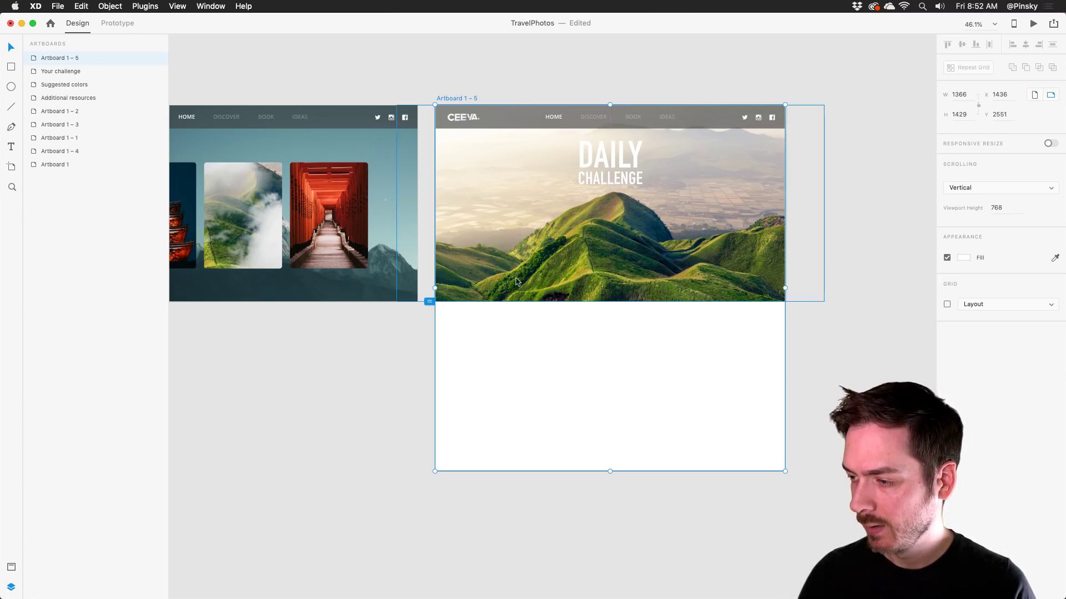
# Draw a borderless rectangle about 1377 × 225 across the lower part of the hills photo on Artboard 1 – 5.
pyautogui.scroll(5, 428, 301)
pyautogui.scroll(2, 602, 278)
pyautogui.hscroll(2, 602, 278)
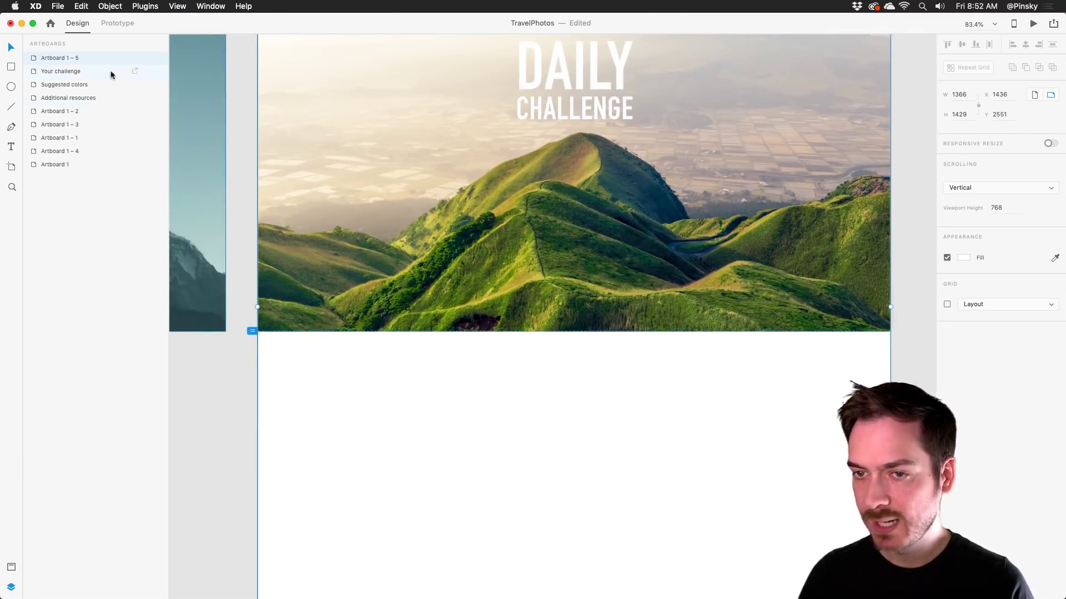
pyautogui.press('r')
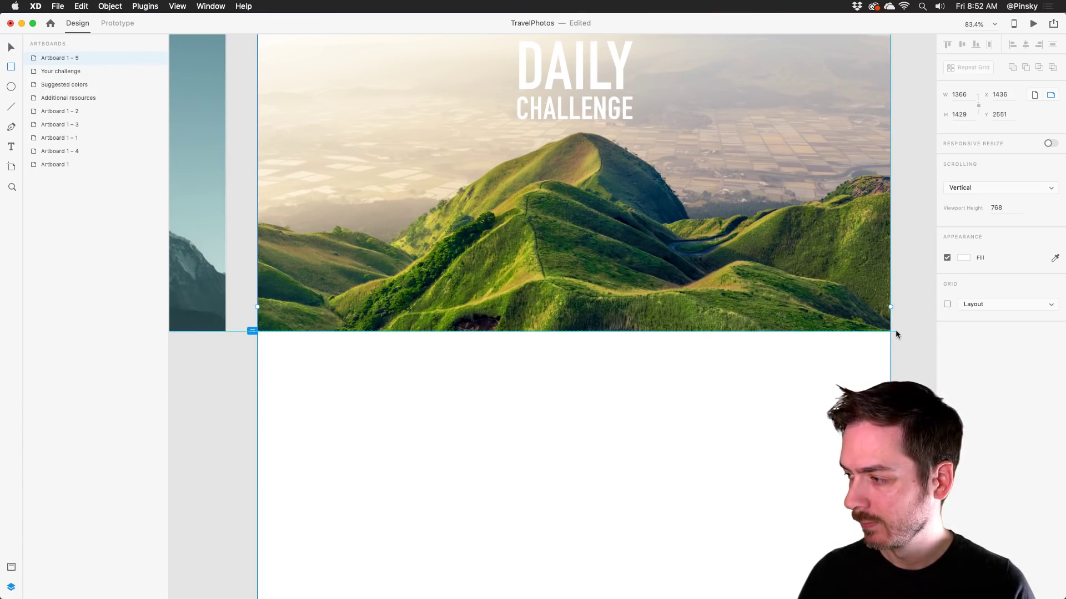
pyautogui.moveTo(895, 331)
pyautogui.mouseDown()
pyautogui.moveTo(247, 281)
pyautogui.moveTo(258, 229)
pyautogui.mouseUp()
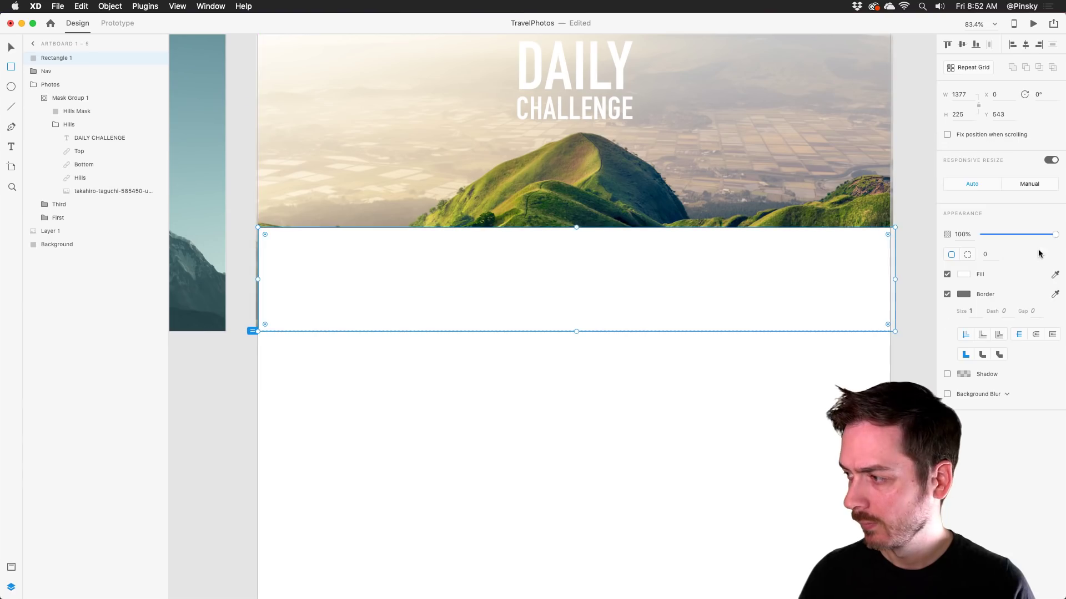
pyautogui.click(947, 295)
# Move the rectangle up to about Y 479 and fill it with dark #000C11 sampled from the hills photo's lower edge.
pyautogui.click(964, 275)
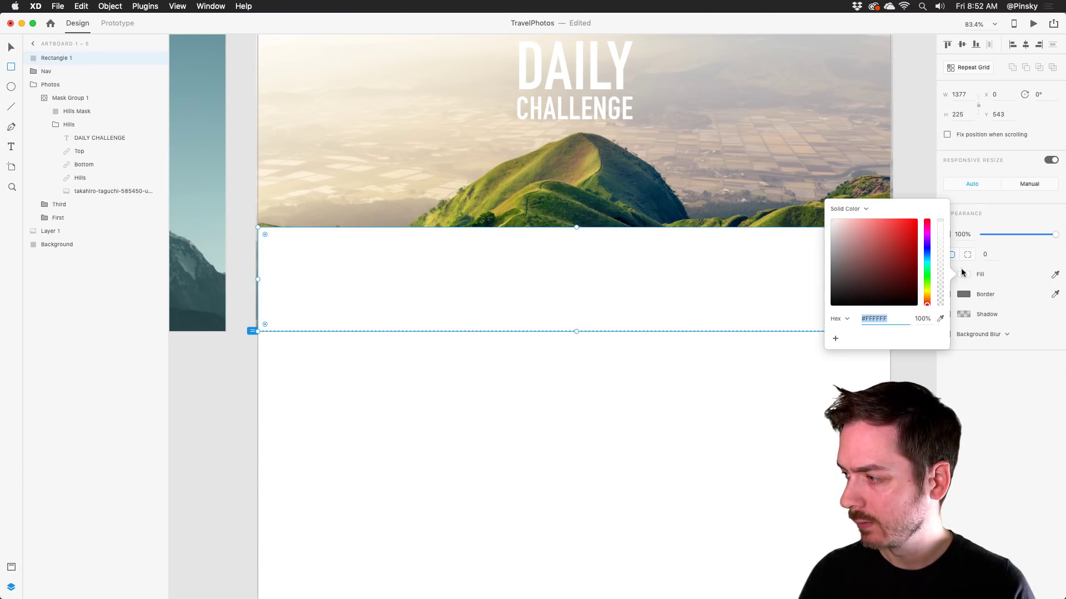
pyautogui.click(740, 268)
pyautogui.moveTo(742, 267); pyautogui.dragTo(739, 234)
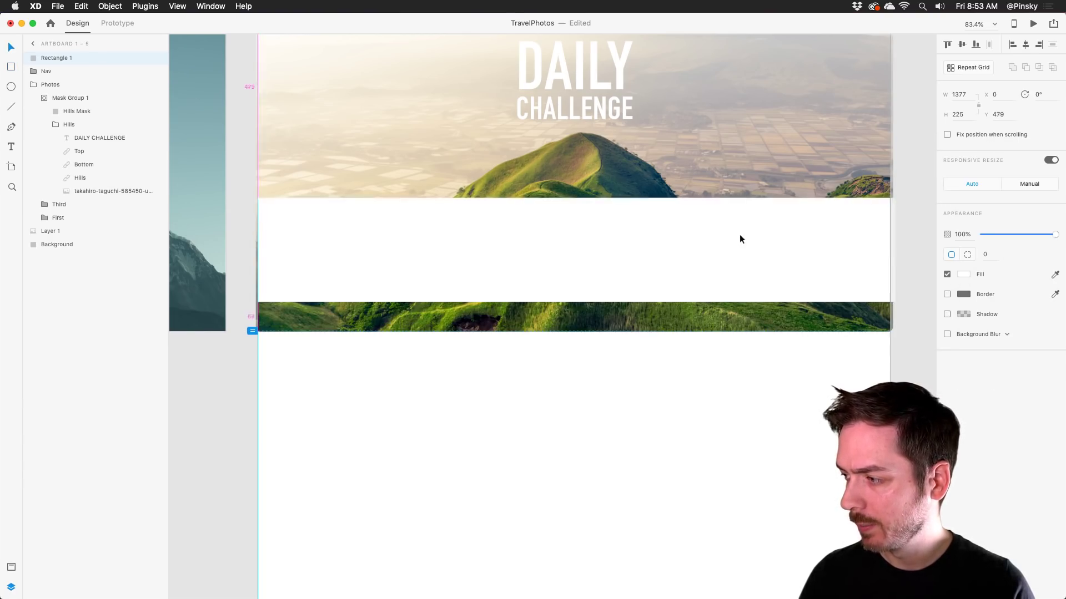
pyautogui.click(963, 274)
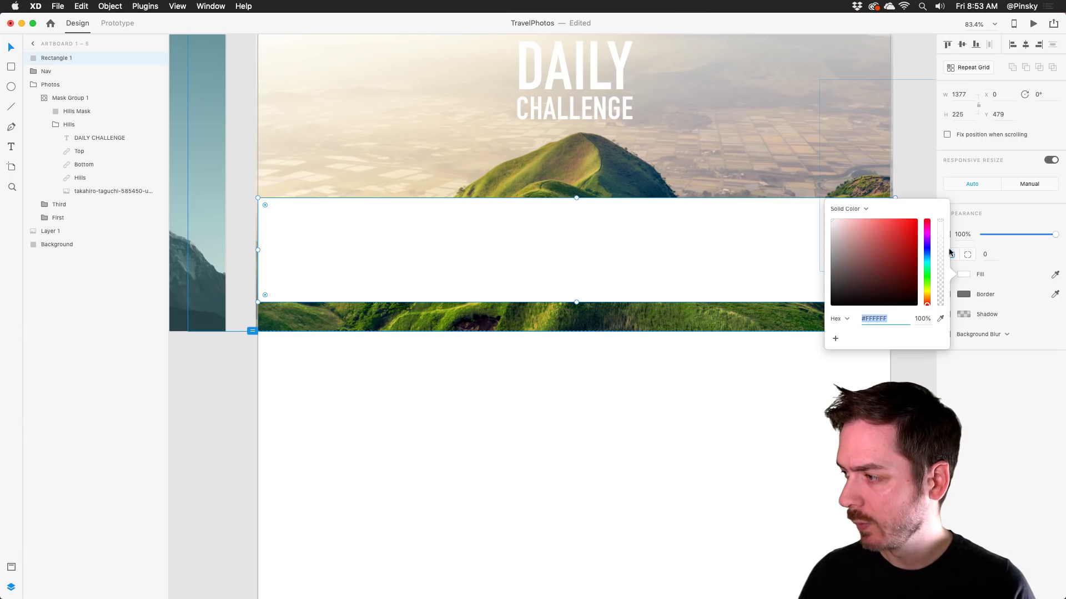
pyautogui.click(940, 318)
pyautogui.click(586, 328)
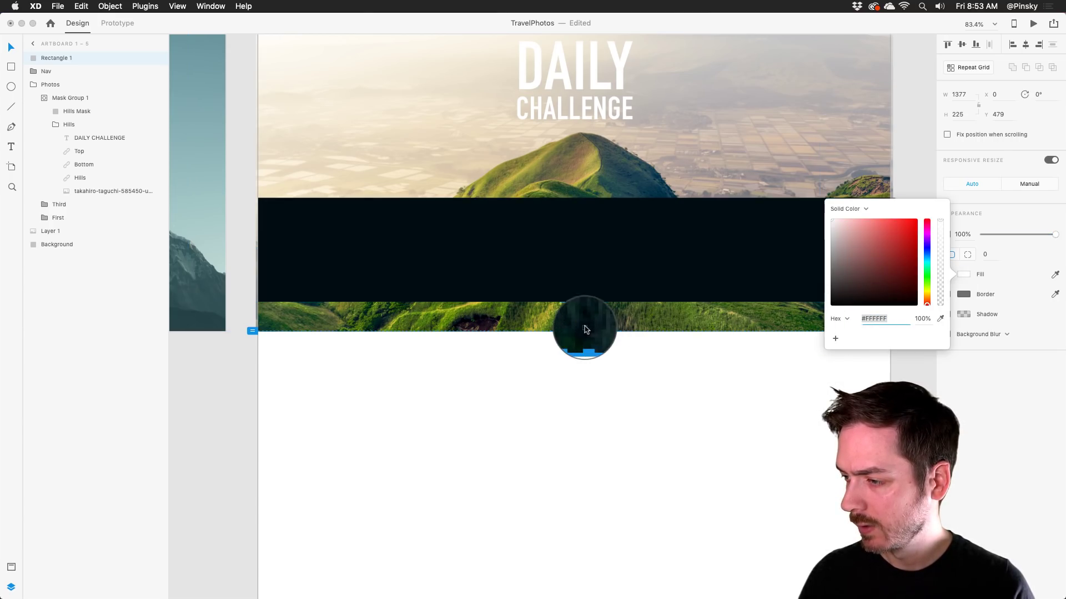
# Change the rectangle's fill to a linear gradient from transparent #000C11 at its upper edge to sampled #04201C at its lower edge.
pyautogui.click(849, 209)
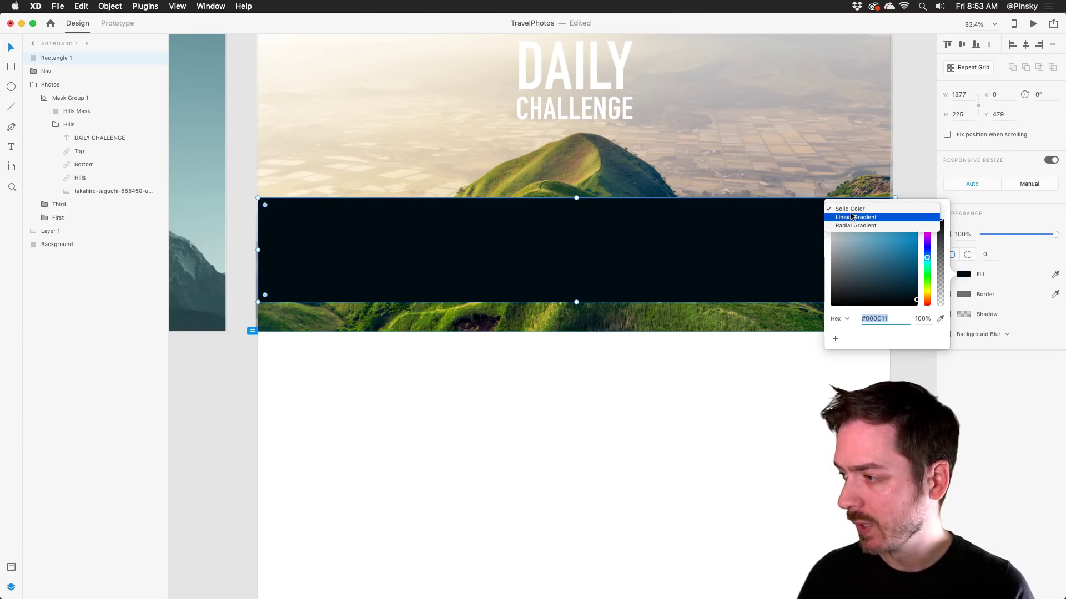
pyautogui.click(853, 217)
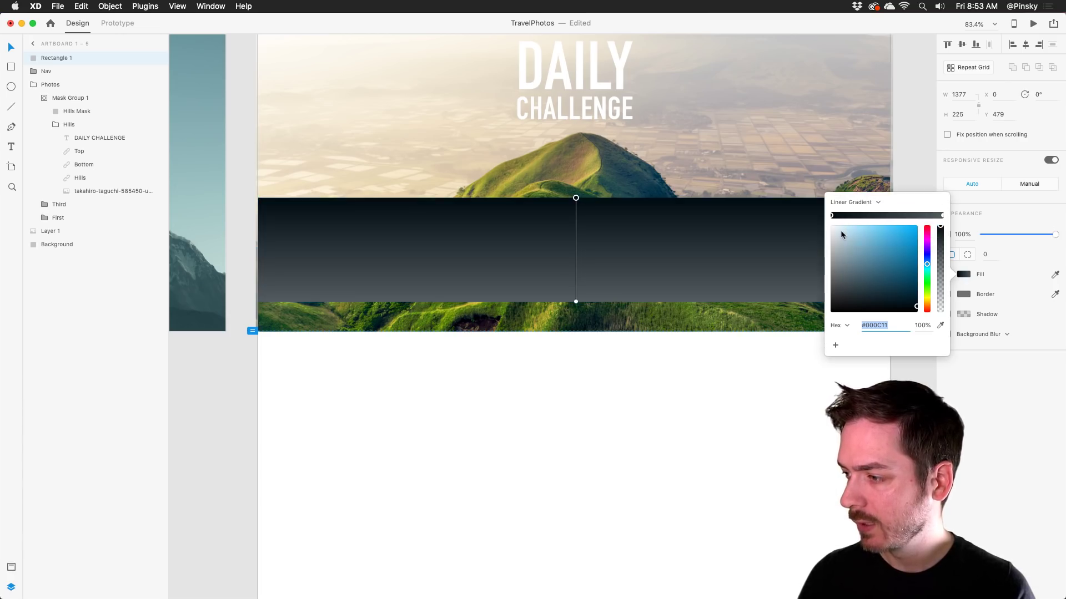
pyautogui.click(942, 216)
pyautogui.click(940, 325)
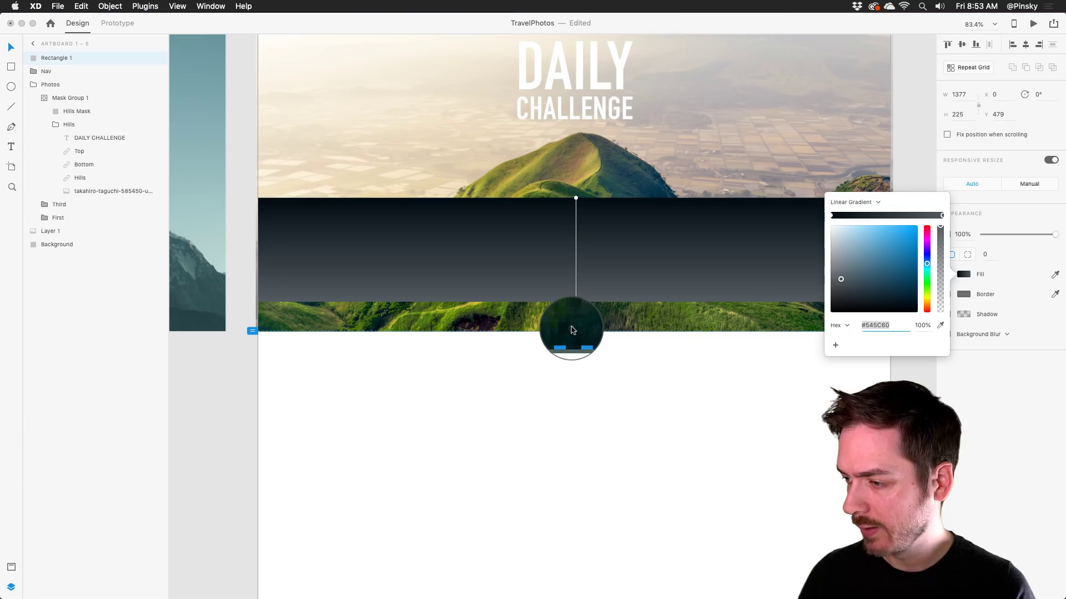
pyautogui.click(572, 330)
pyautogui.click(832, 215)
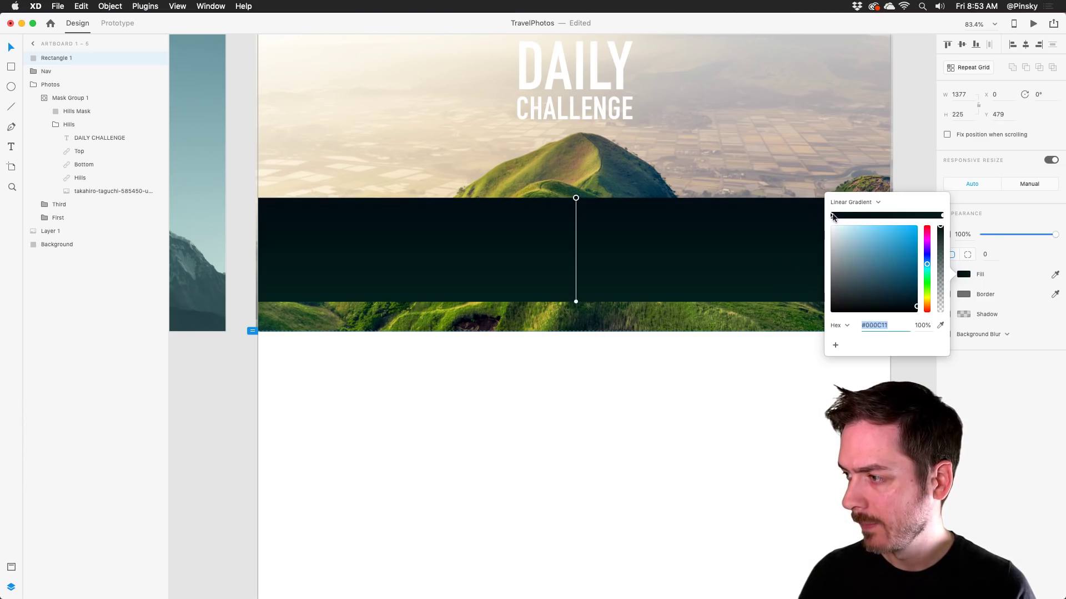
pyautogui.moveTo(940, 266); pyautogui.dragTo(938, 339)
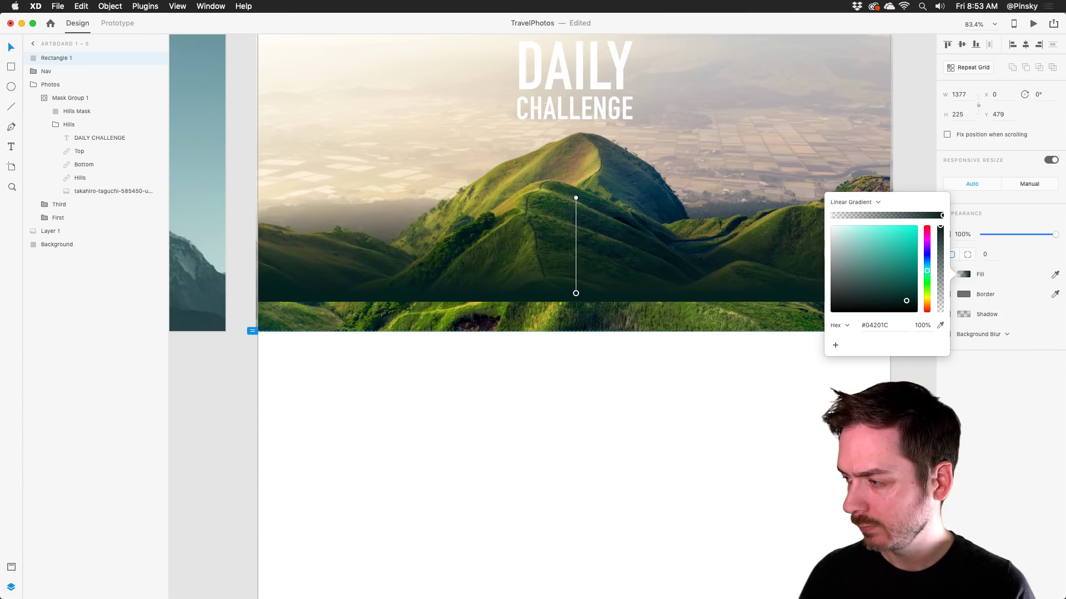
# Finish the gradient editing and move the rectangle down to Y 543, aligned with the hills photo's lower edge.
pyautogui.press('Escape')
pyautogui.press('Escape')
pyautogui.moveTo(680, 284); pyautogui.dragTo(681, 325)
pyautogui.scroll(3, 653, 265)
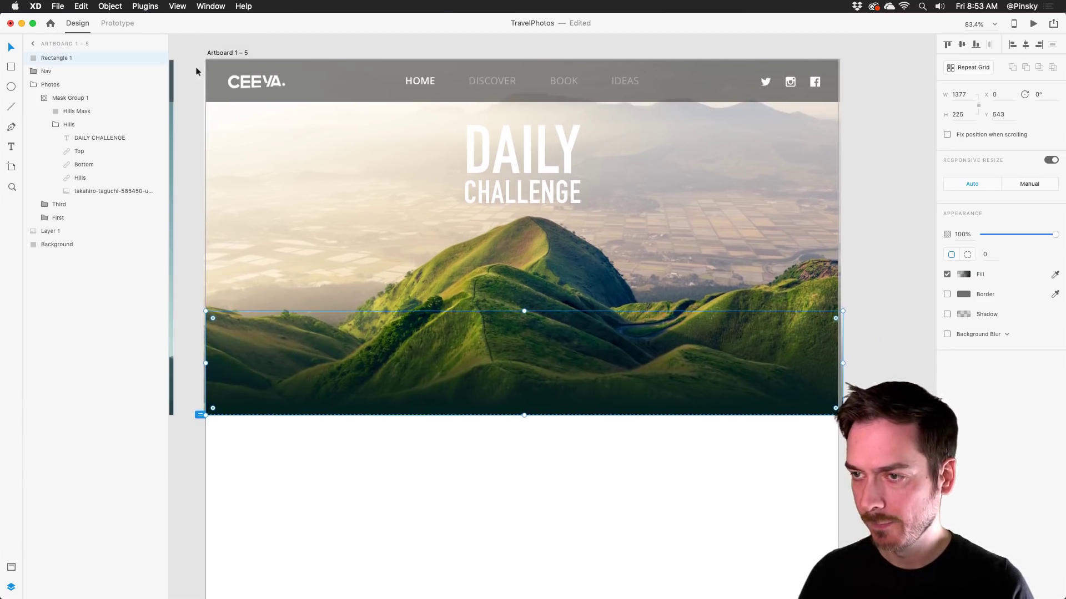
# Fill the Artboard 1 – 5 background with the dark green sampled from the lower edge of the hills photo's gradient.
pyautogui.click(217, 51)
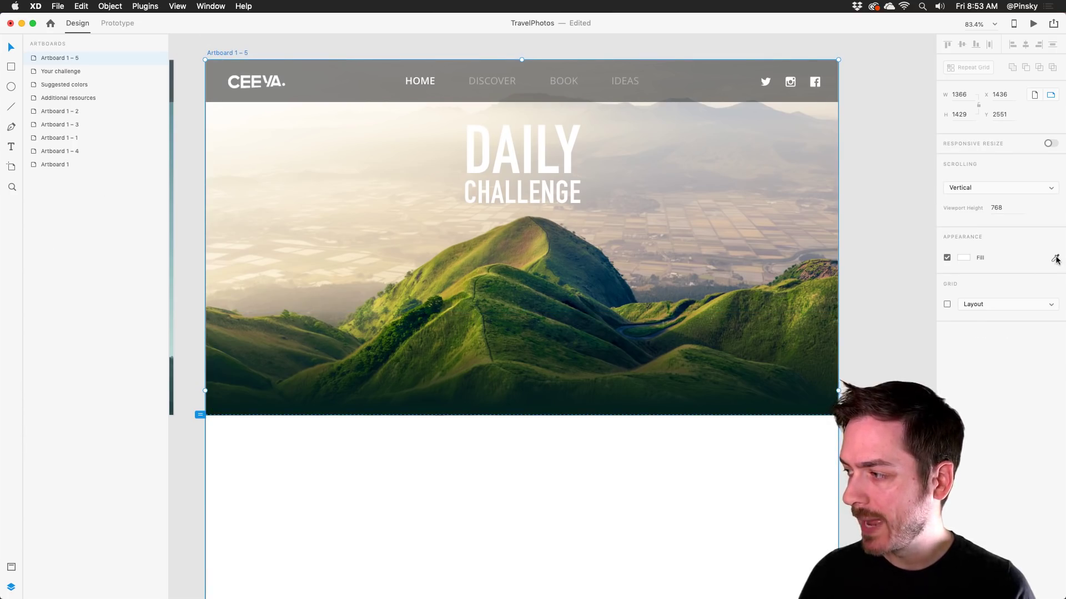
pyautogui.click(574, 409)
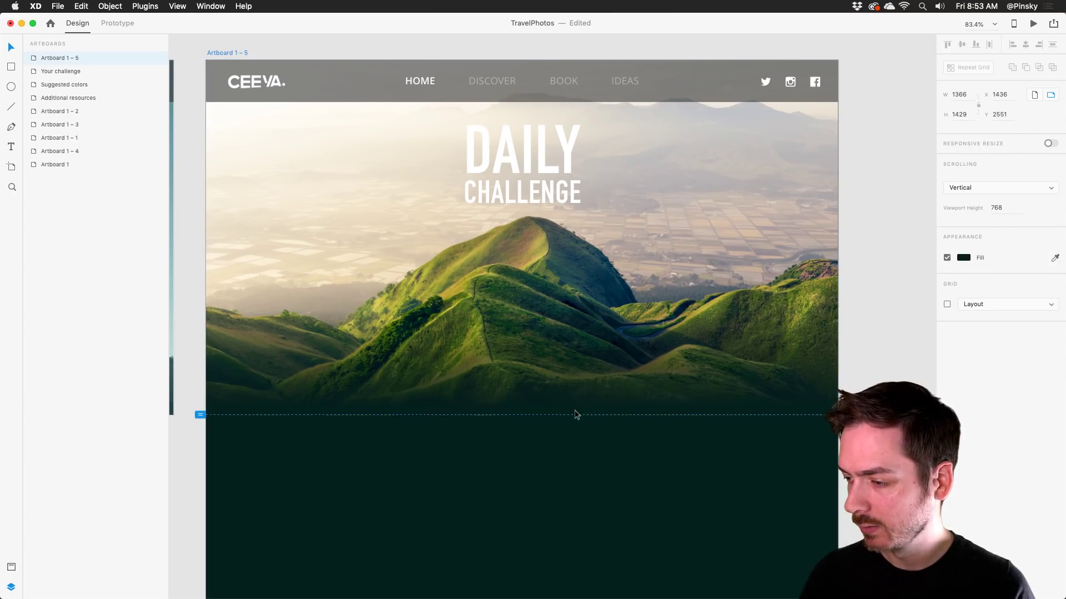
# Preview the prototype from Artboard 1 – 4, open the DAILY CHALLENGE page through the hills card, scroll down it, and close the preview.
pyautogui.scroll(-5, 609, 381)
pyautogui.hscroll(-3, 499, 344)
pyautogui.click(371, 315)
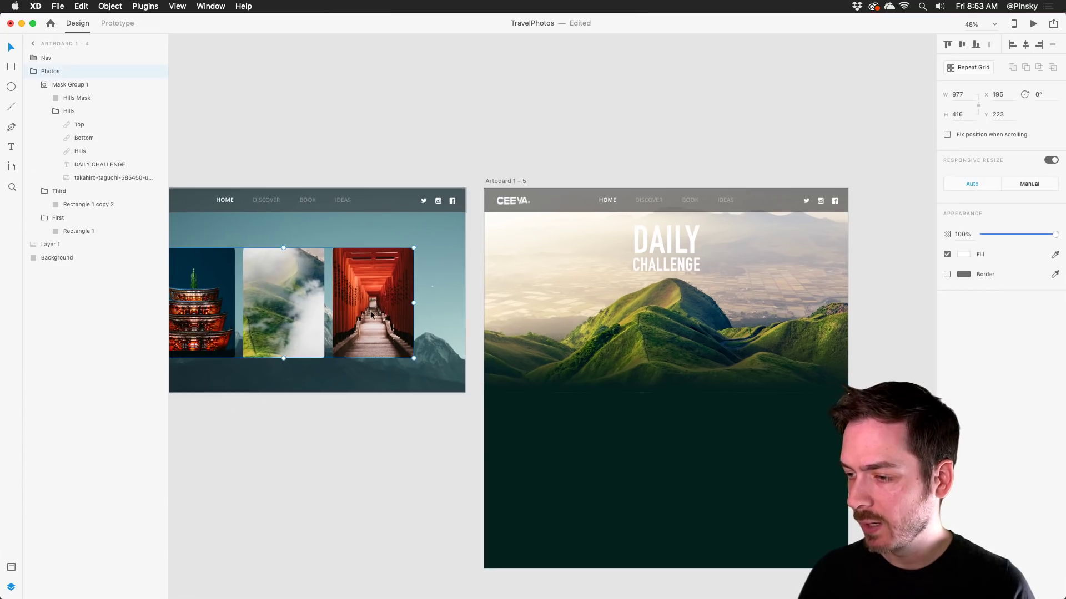
pyautogui.click(1034, 23)
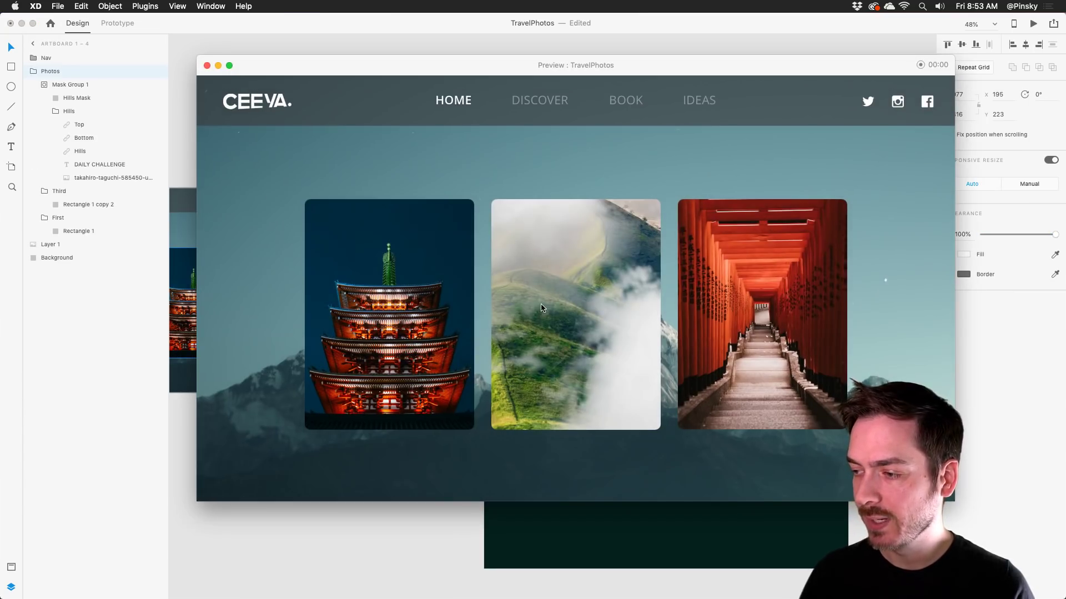
pyautogui.click(542, 308)
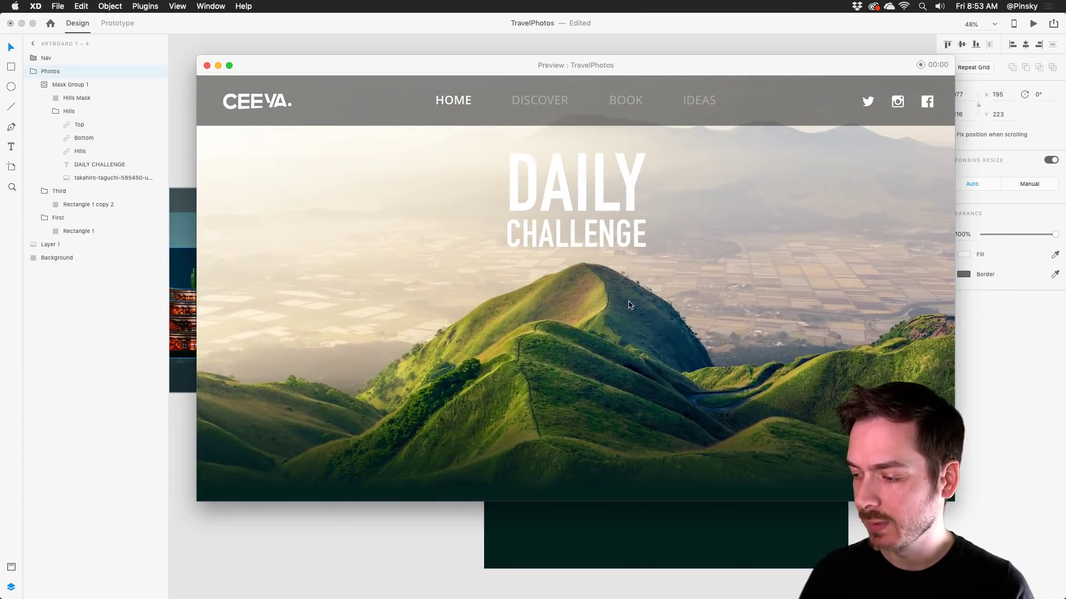
pyautogui.scroll(-2, 628, 305)
pyautogui.scroll(-5, 630, 303)
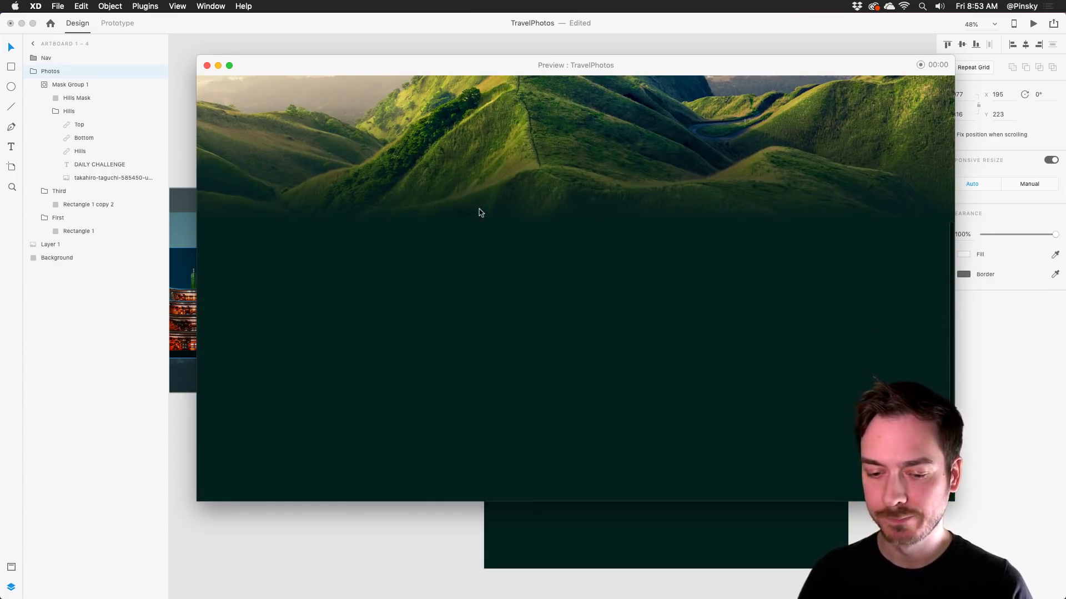
pyautogui.press('super+w')
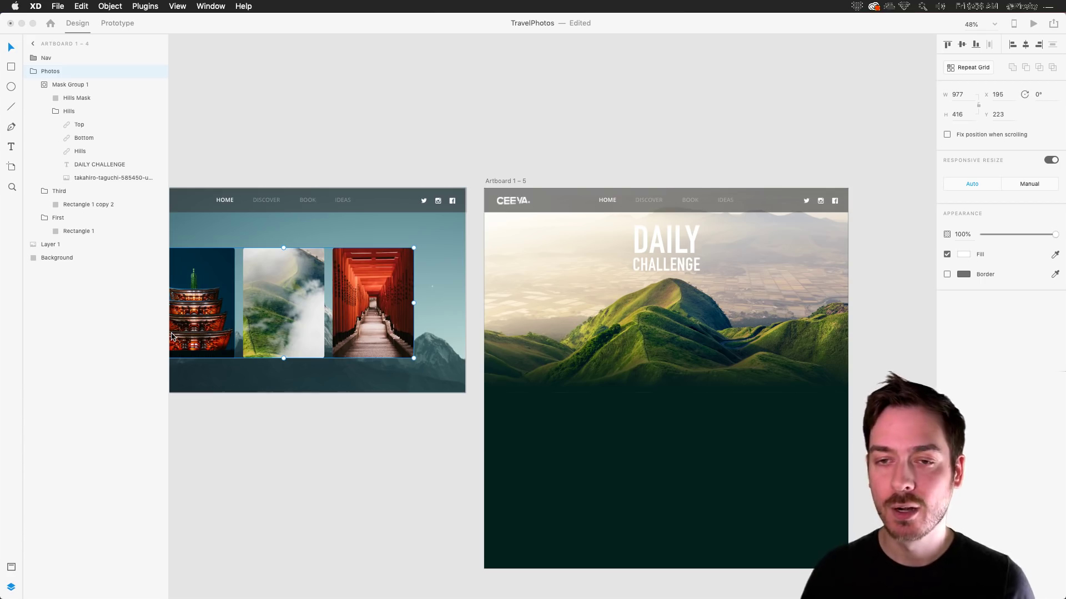
pyautogui.press('super+Tab')
pyautogui.press('super+Tab')
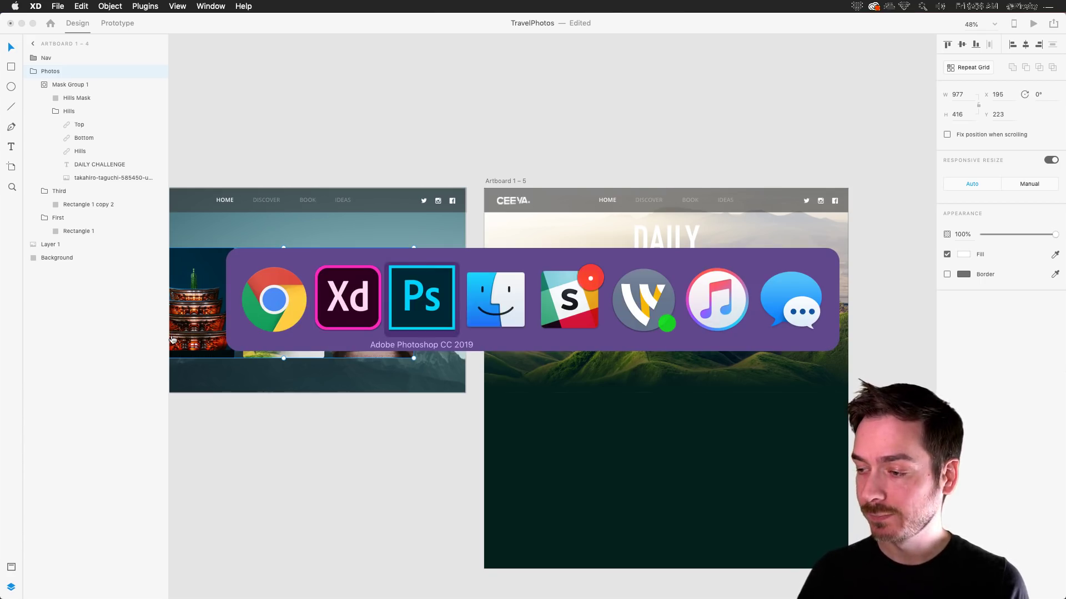
pyautogui.press('super+Tab')
pyautogui.press('super+Tab')
pyautogui.press('super+Tab')
pyautogui.press('Escape')
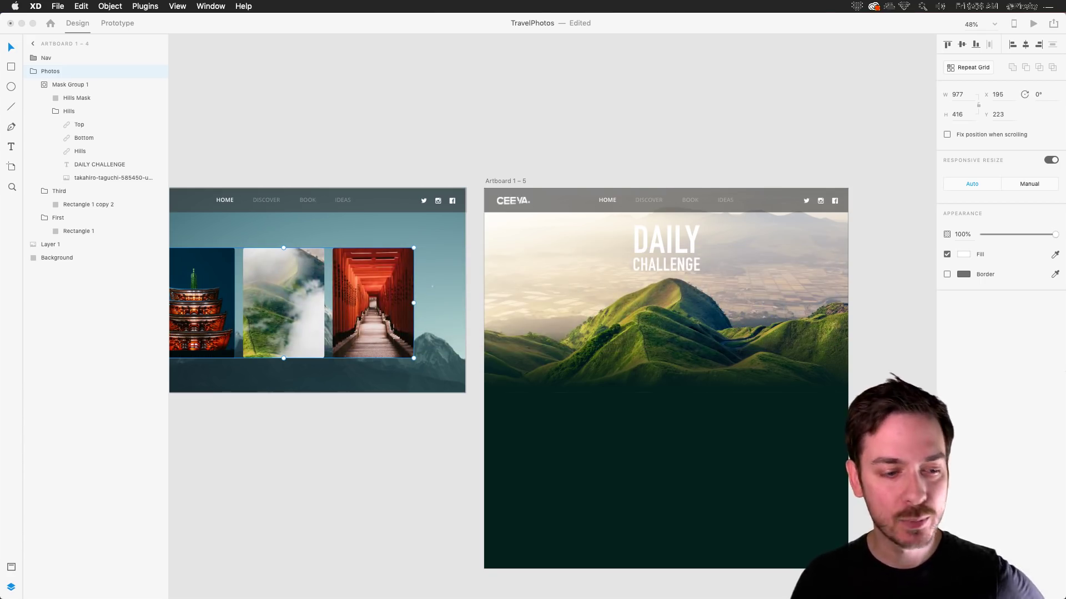